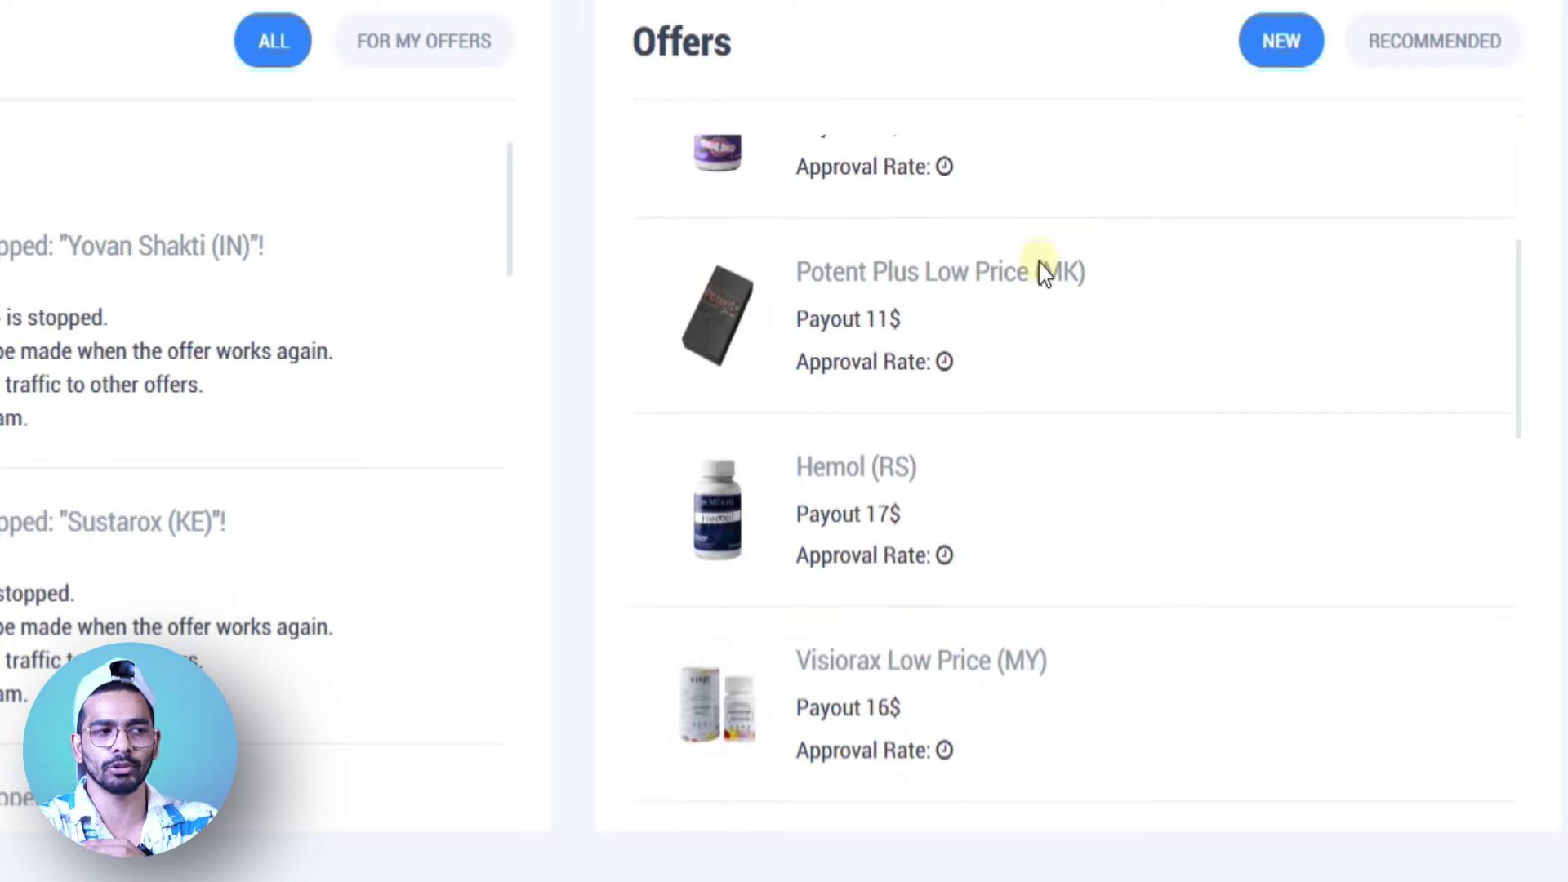
Browse the new offers list on the dashboard, examining the products and their payouts.
scroll(1120, 446, down, 3)
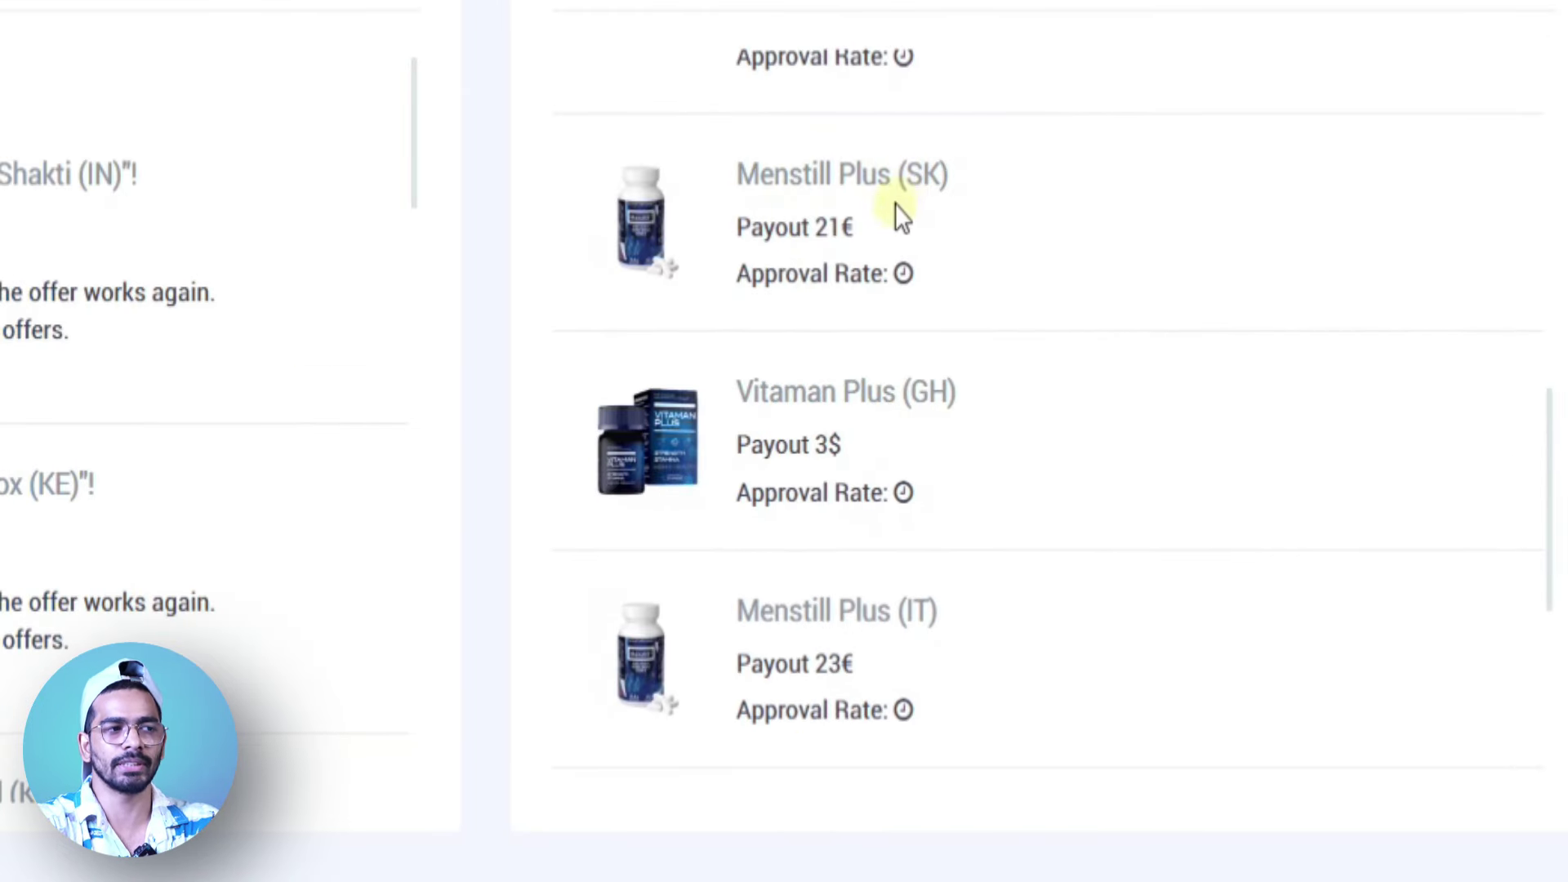
scroll(1026, 290, down, 2)
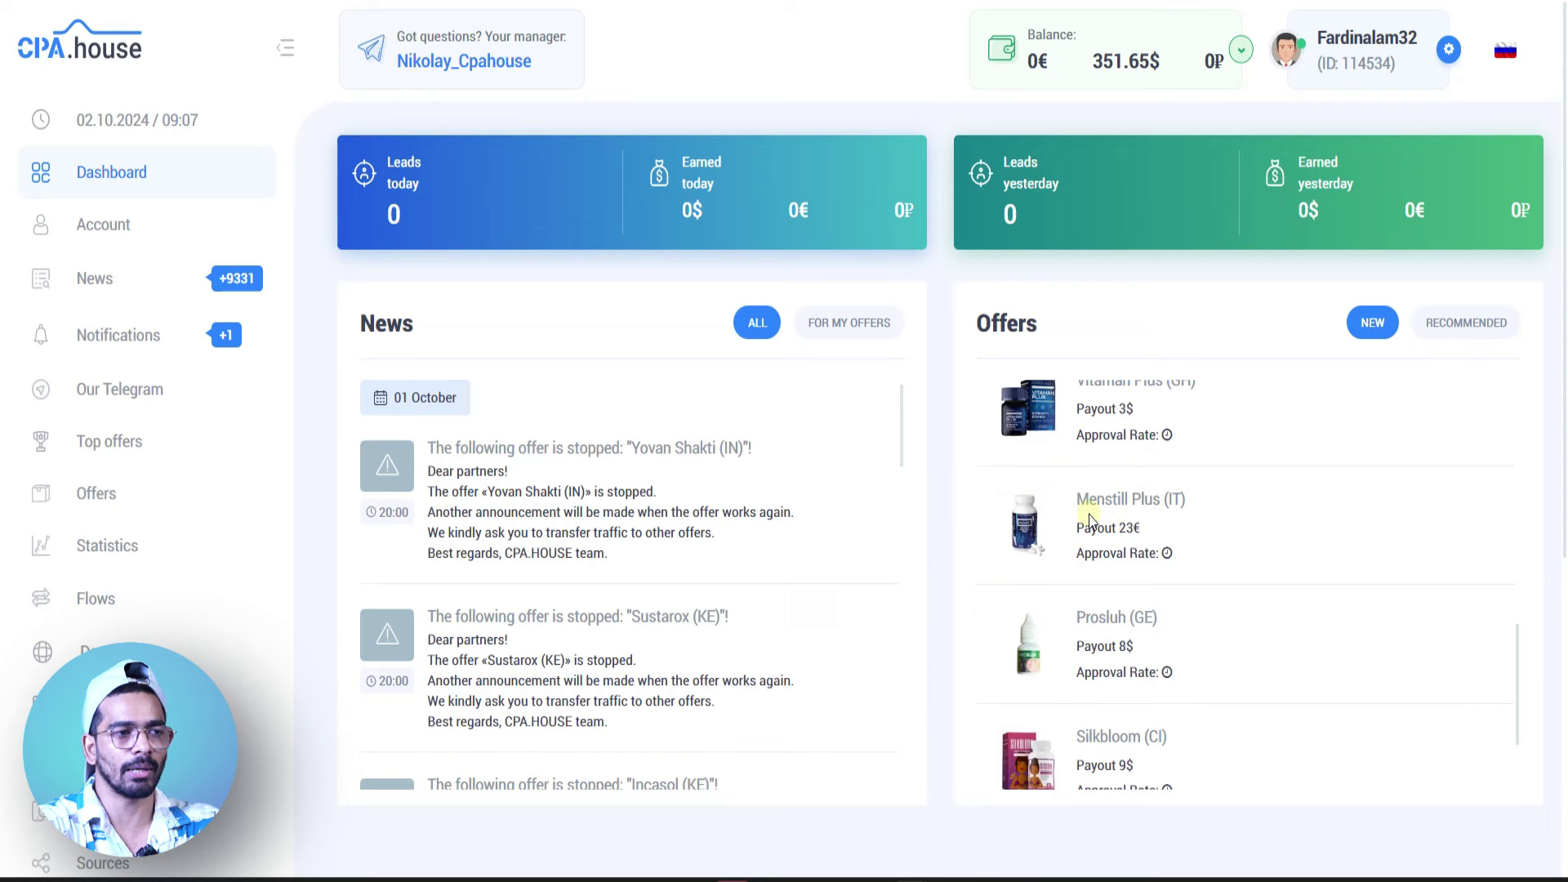
scroll(1176, 502, up, 2)
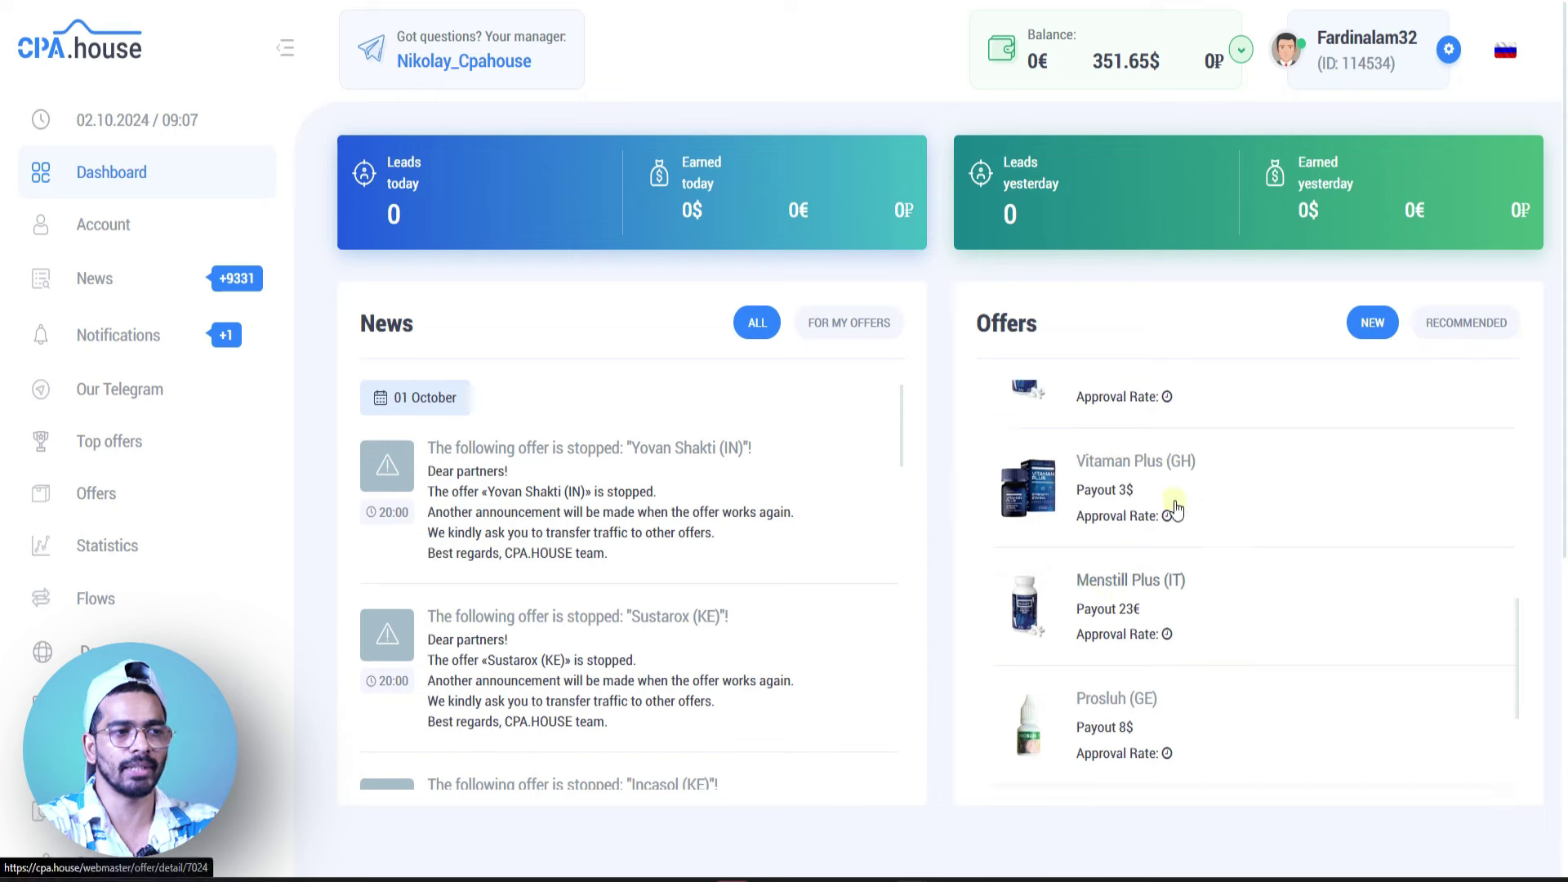
scroll(1175, 571, down, 1)
scroll(1184, 490, down, 1)
scroll(1180, 490, up, 1)
scroll(1172, 620, down, 2)
scroll(1175, 588, up, 1)
scroll(1173, 595, down, 3)
scroll(1176, 593, up, 3)
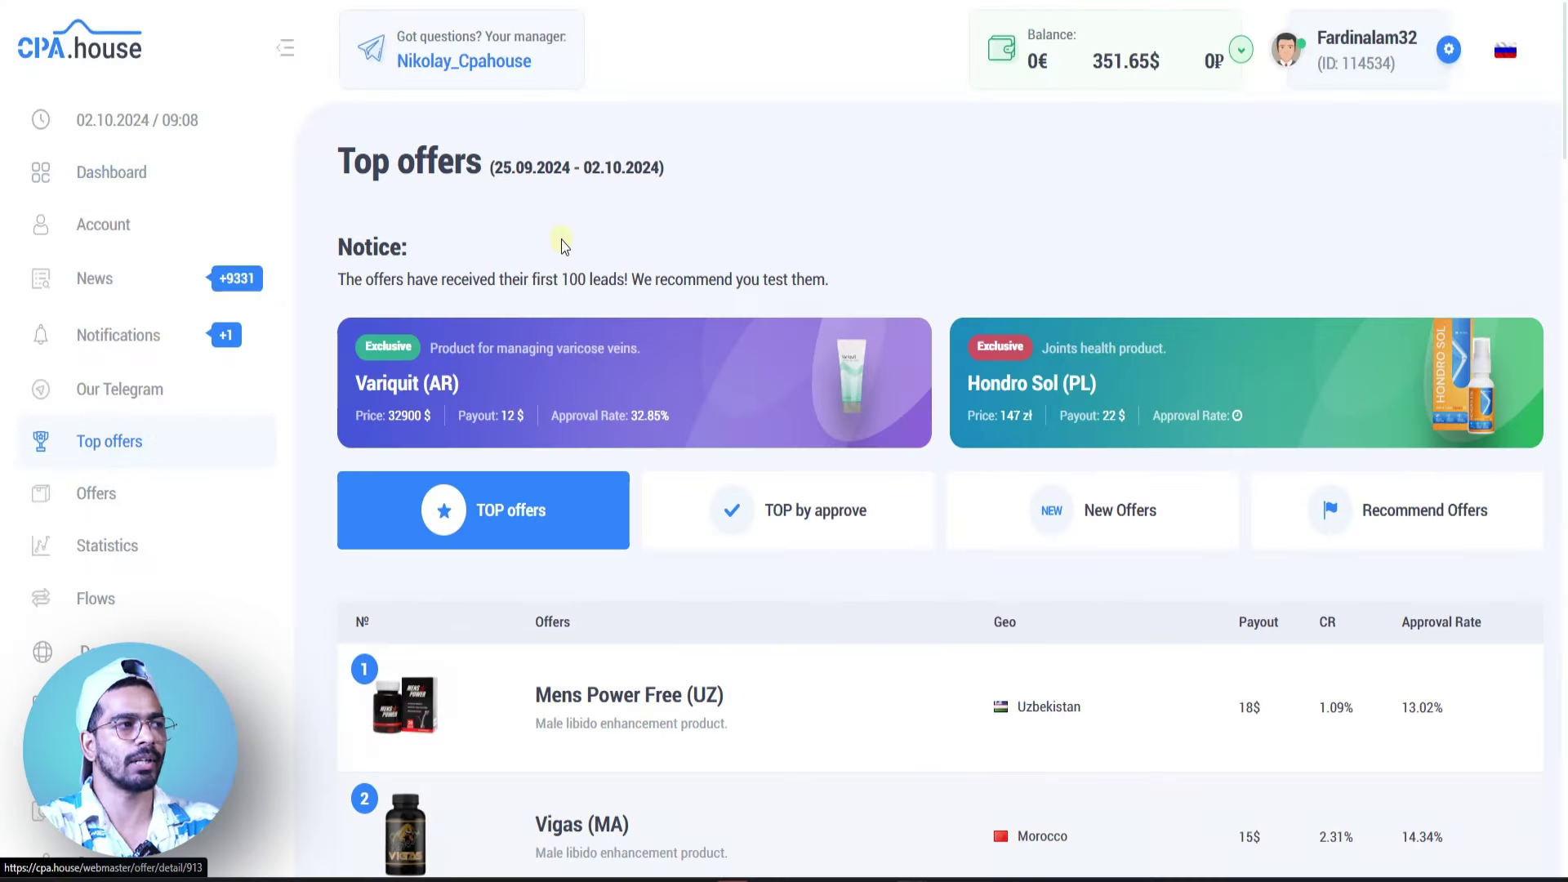
Read the Top offers date range and the notice recommending which offers to test.
drag(331, 164, 694, 180)
click(693, 176)
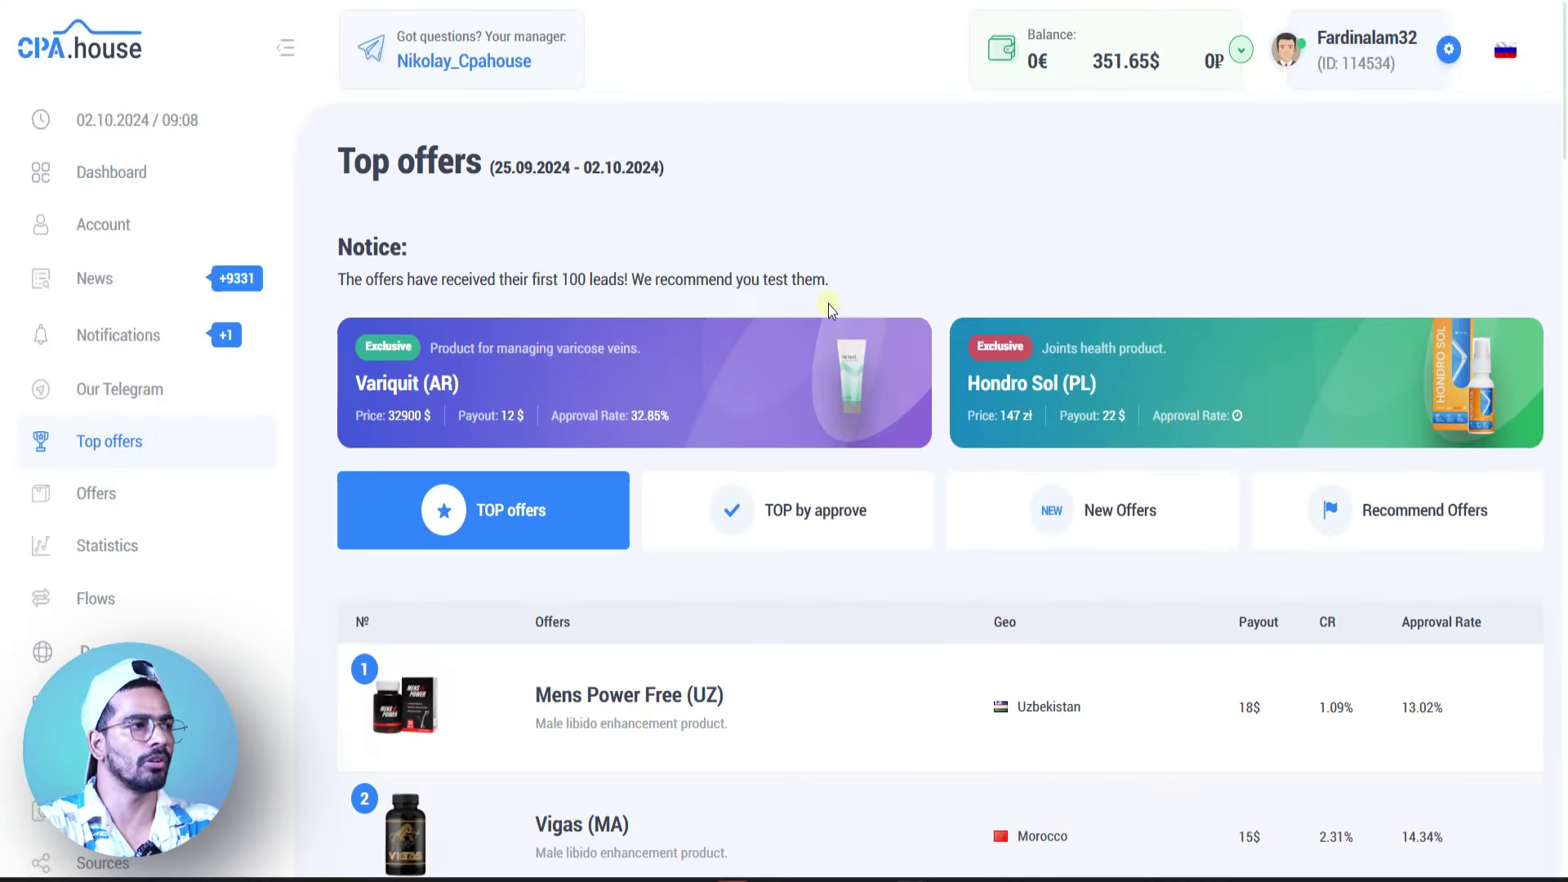
drag(323, 251, 436, 243)
click(466, 243)
drag(341, 252, 452, 261)
click(452, 261)
drag(329, 278, 412, 279)
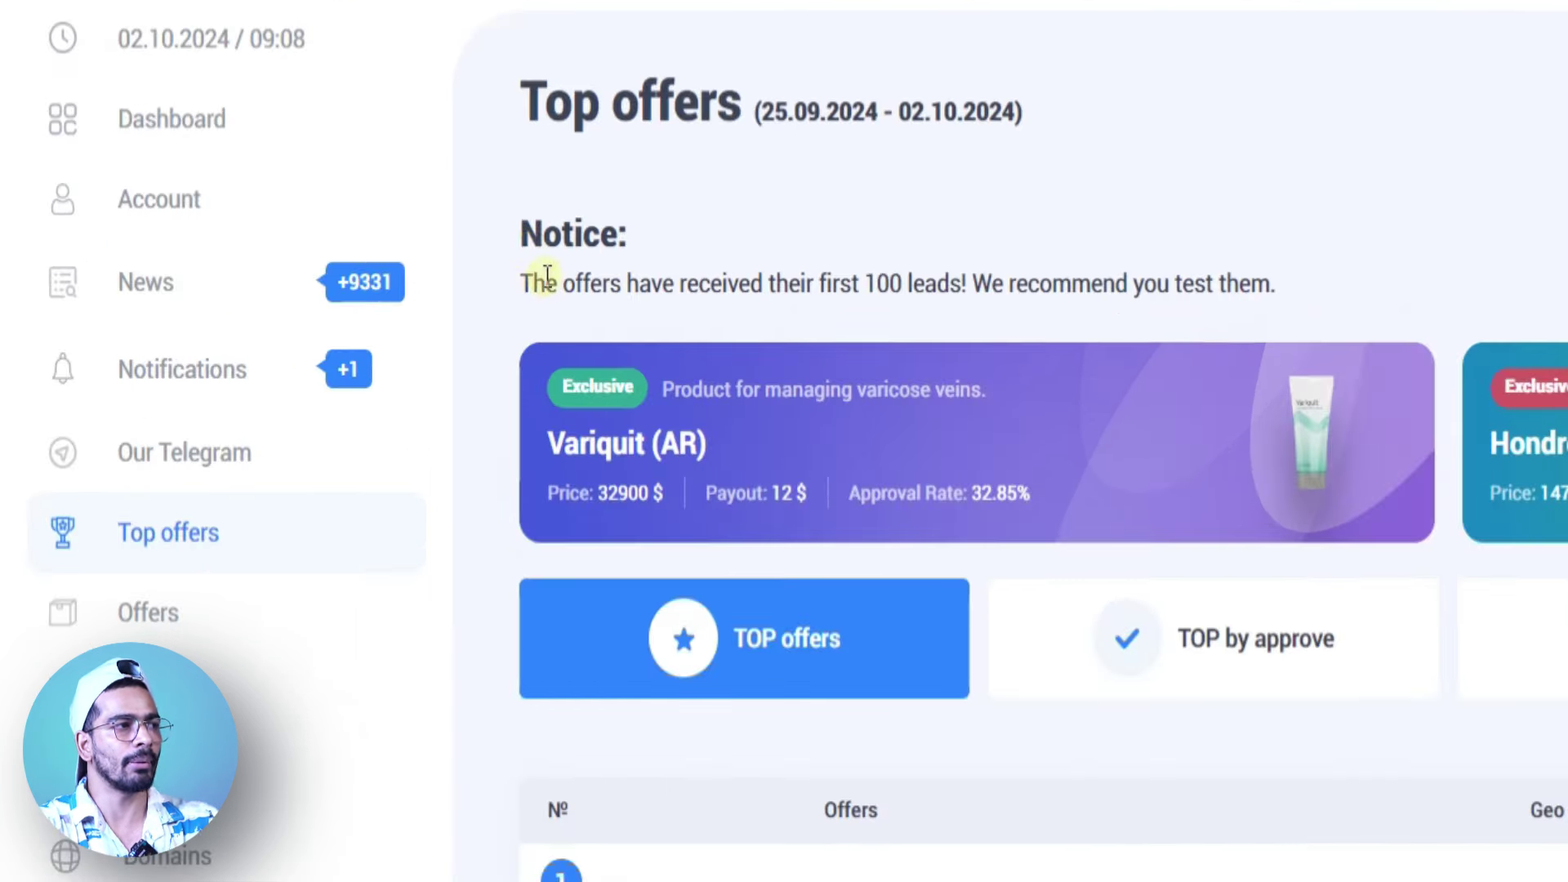
drag(635, 283, 1106, 295)
click(811, 282)
mouse_move(973, 283)
mouse_down()
mouse_move(1267, 294)
mouse_move(1002, 284)
mouse_up()
click(1143, 293)
click(1347, 297)
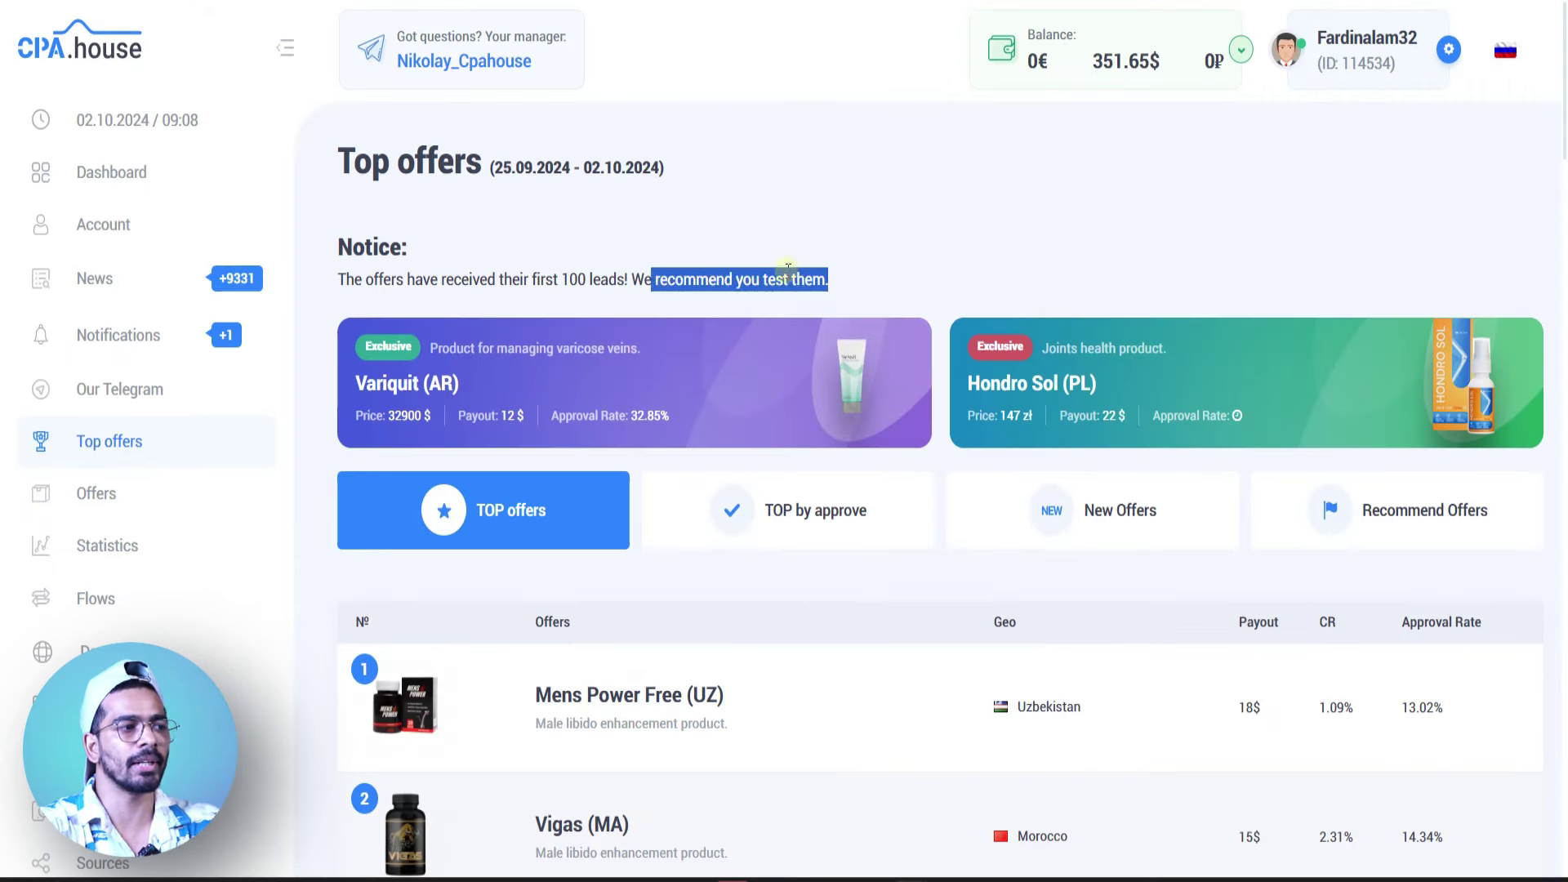
click(828, 309)
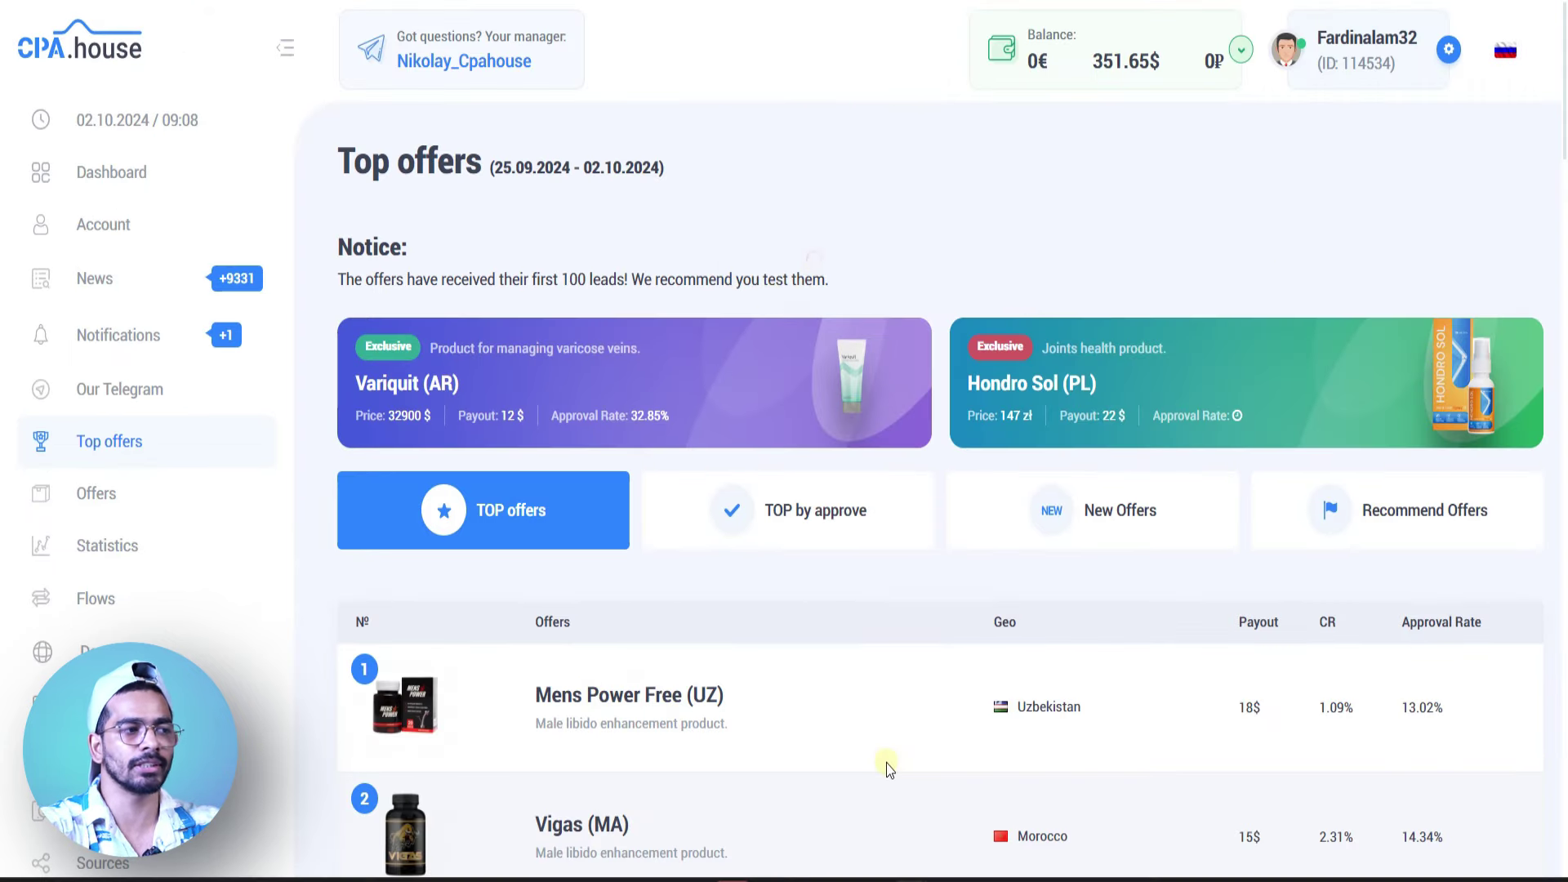
Examine the ranked top offers, comparing their products, countries, payouts and approval rates.
scroll(881, 760, down, 3)
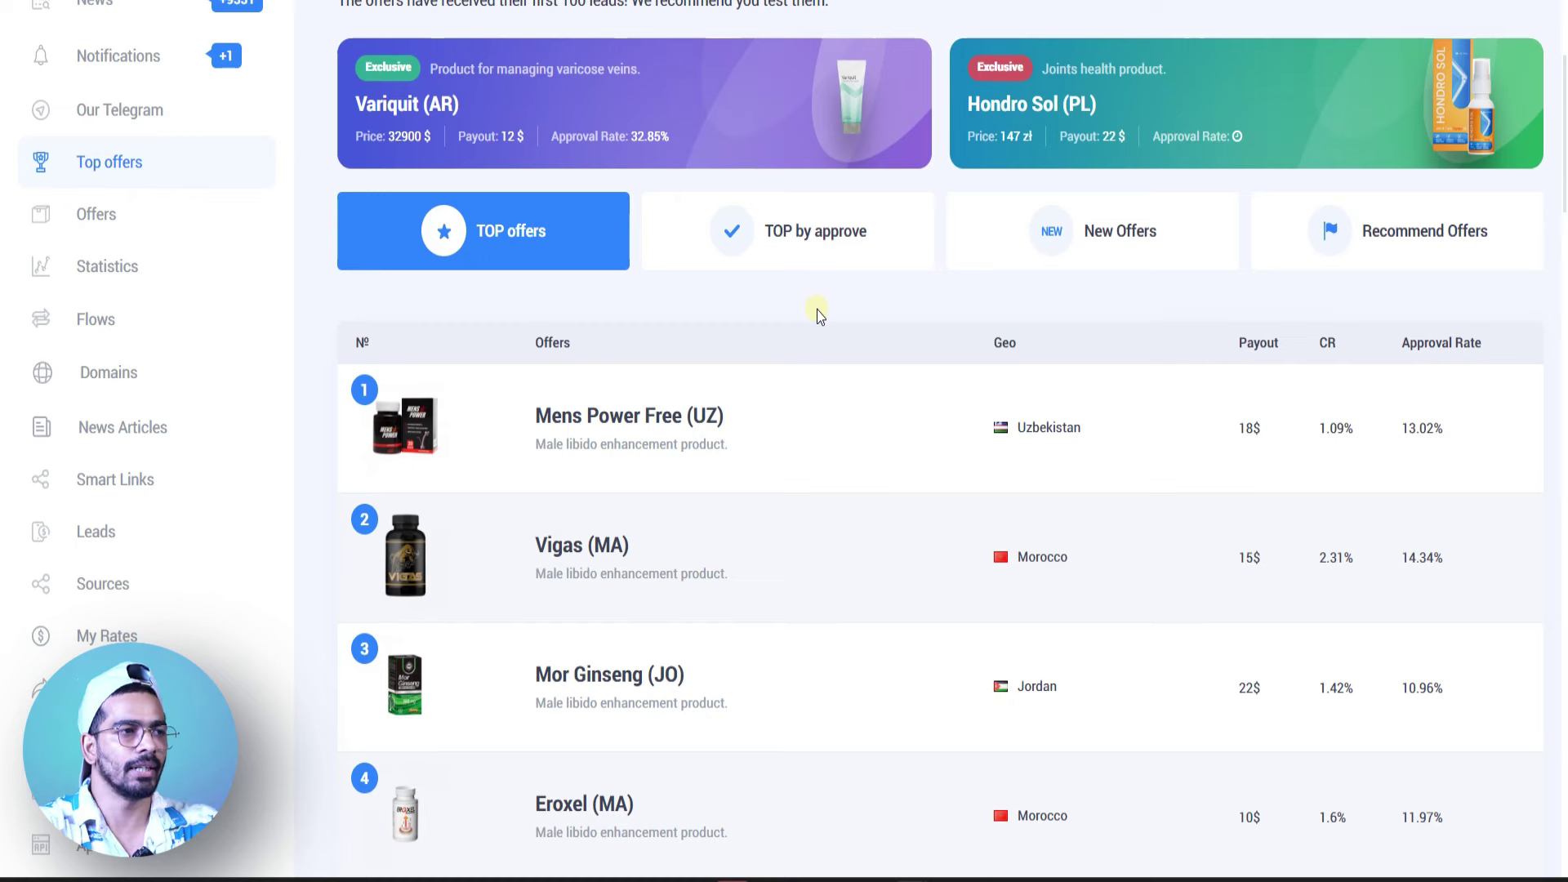
scroll(829, 305, down, 1)
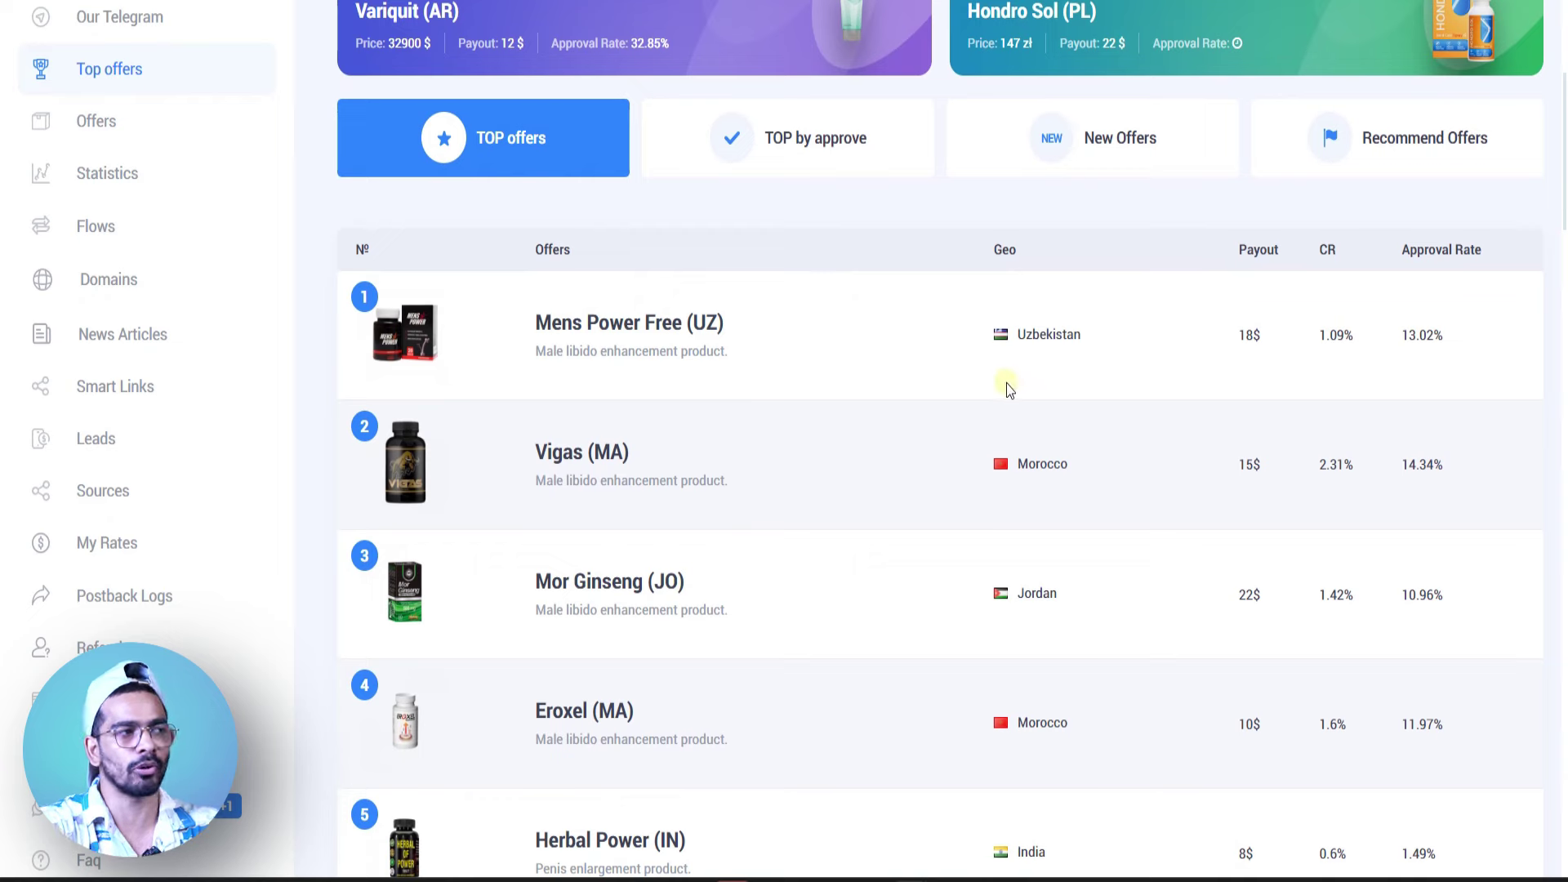
drag(529, 324, 807, 324)
drag(535, 451, 732, 455)
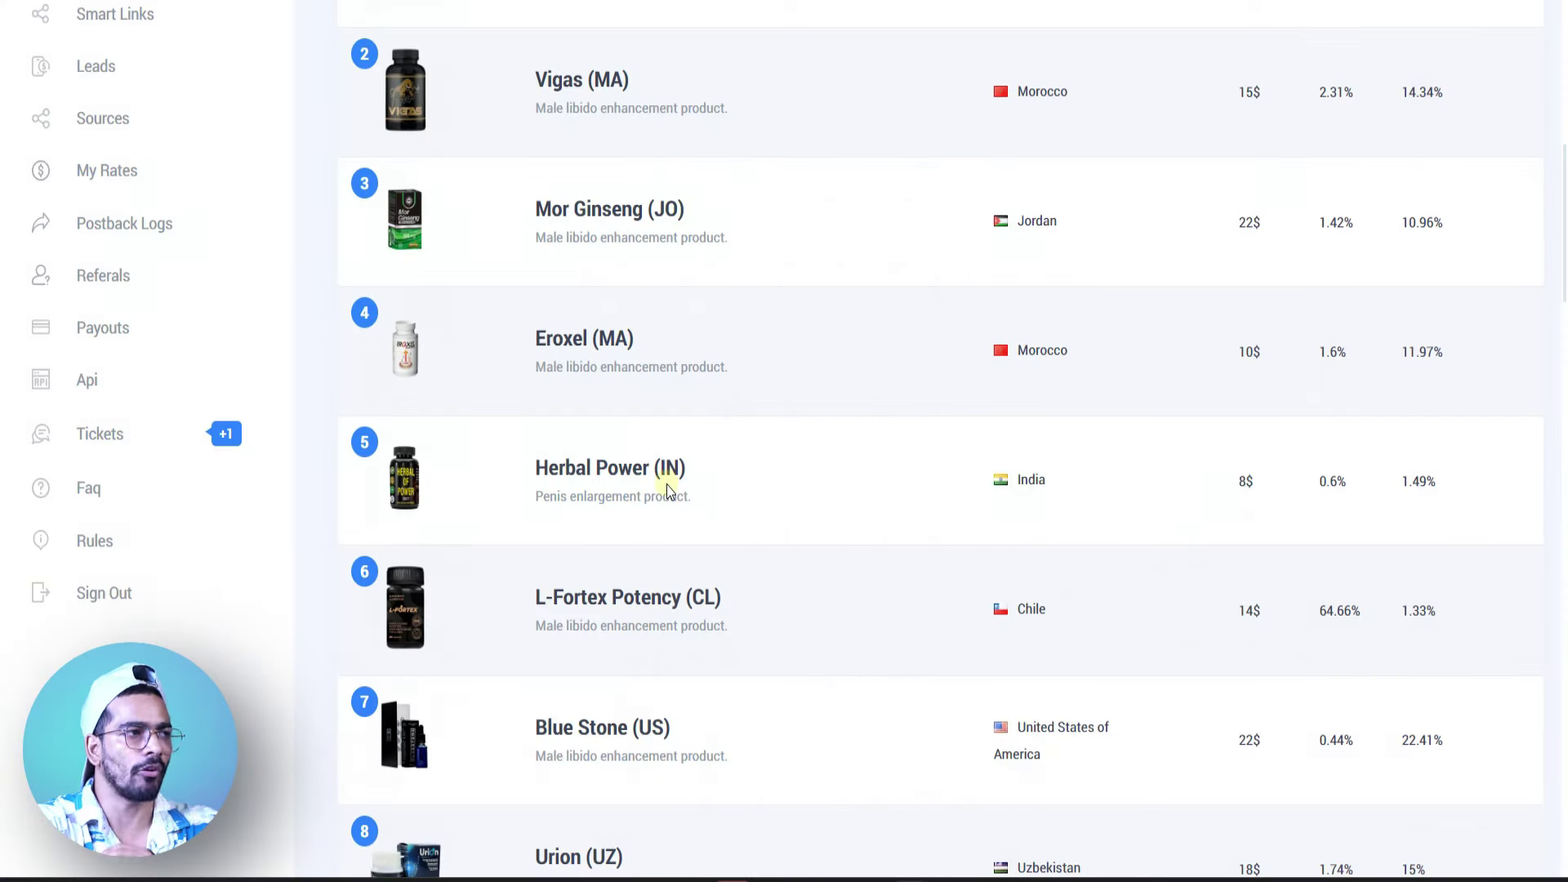
scroll(666, 483, up, 3)
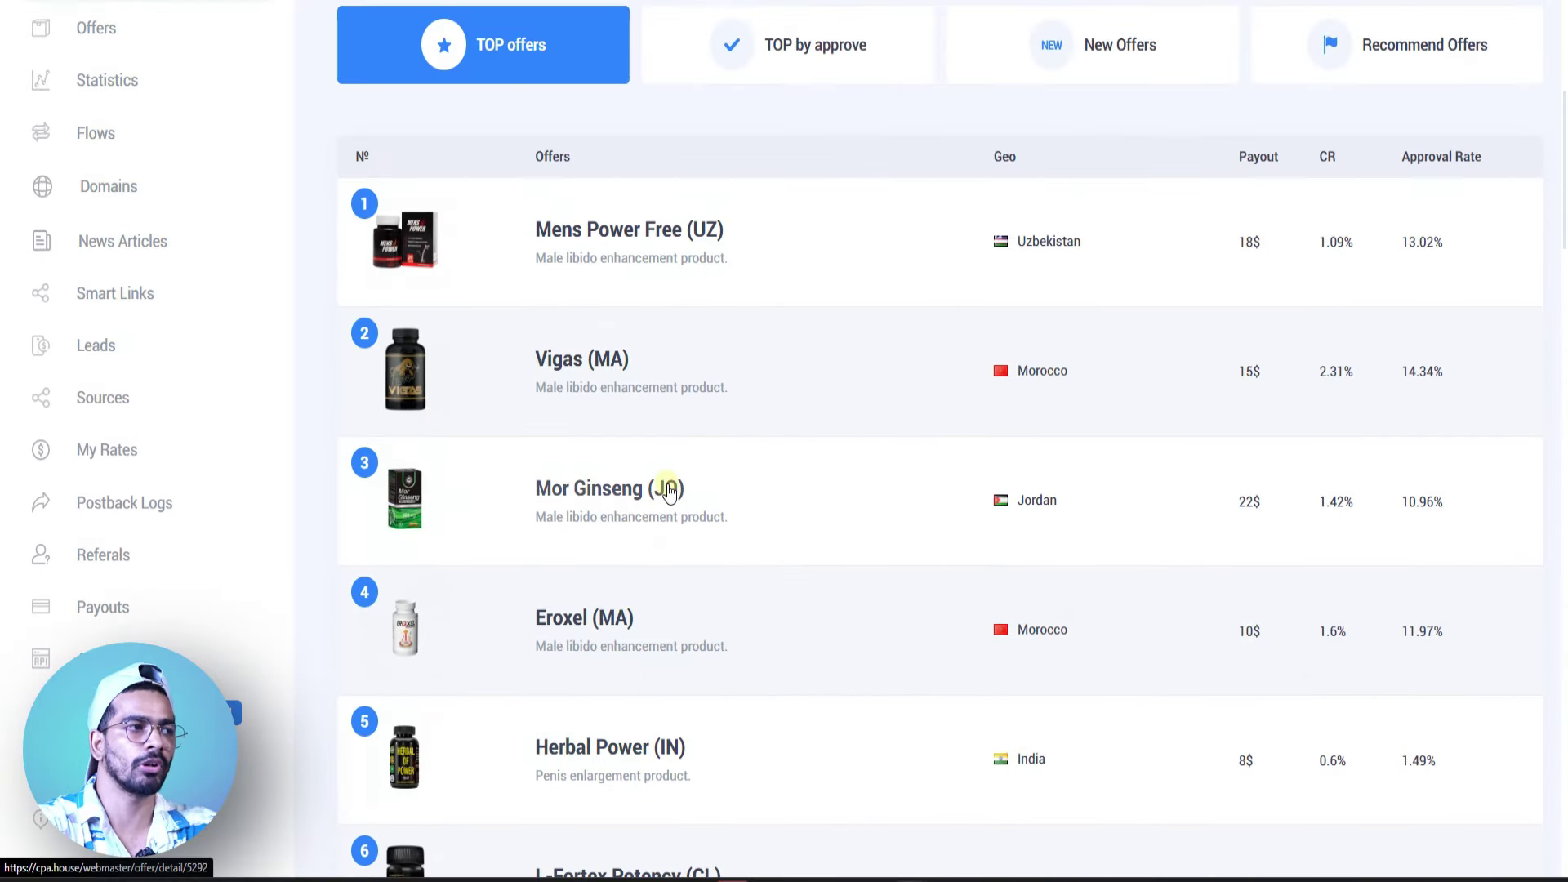
scroll(667, 490, down, 1)
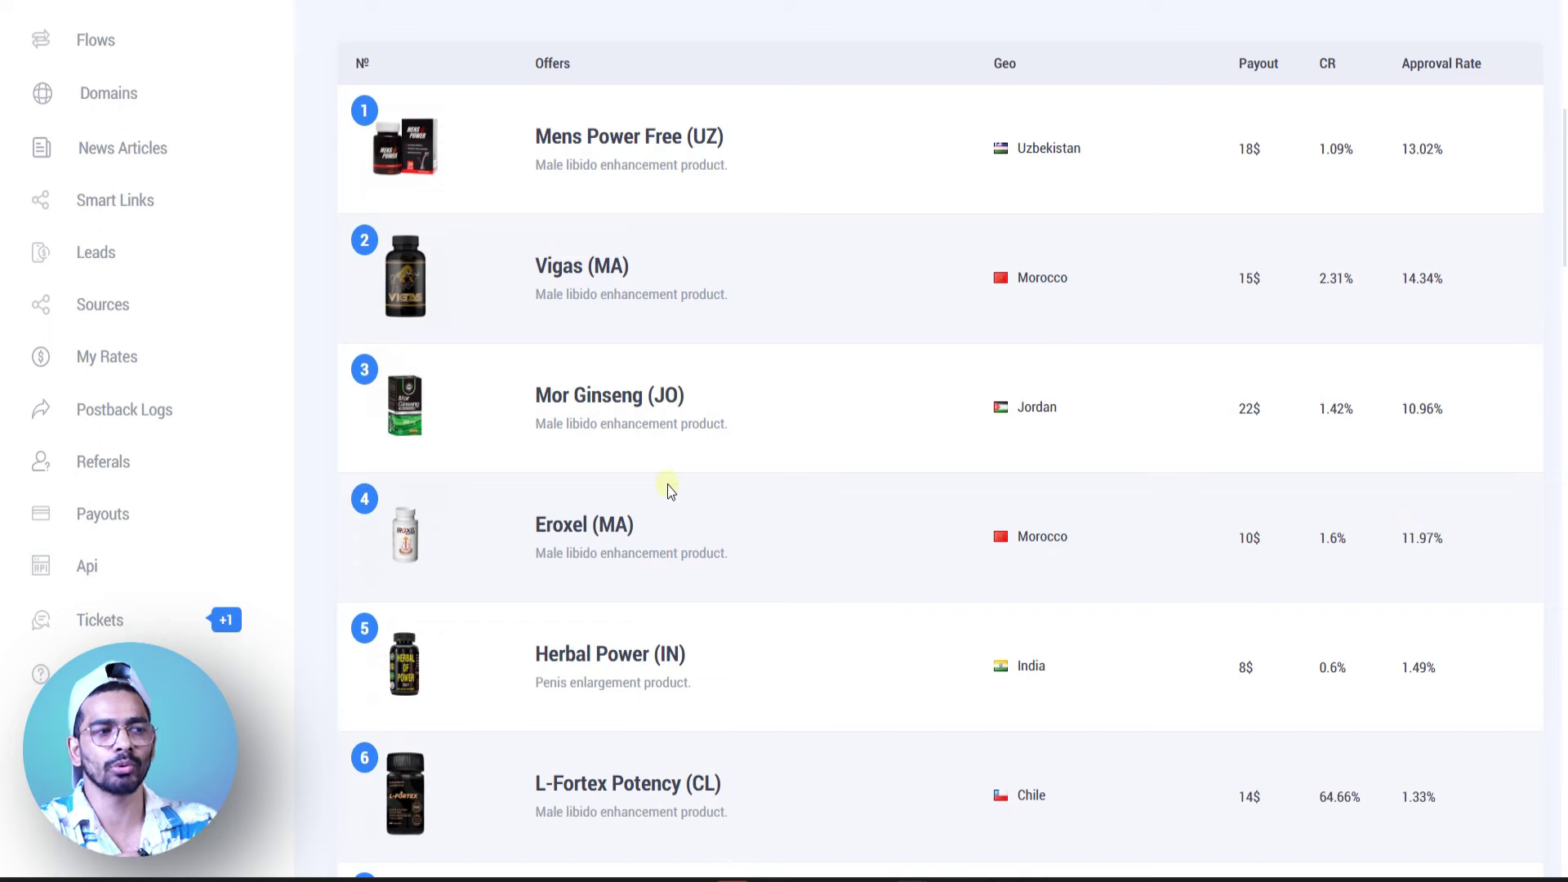
scroll(668, 483, down, 2)
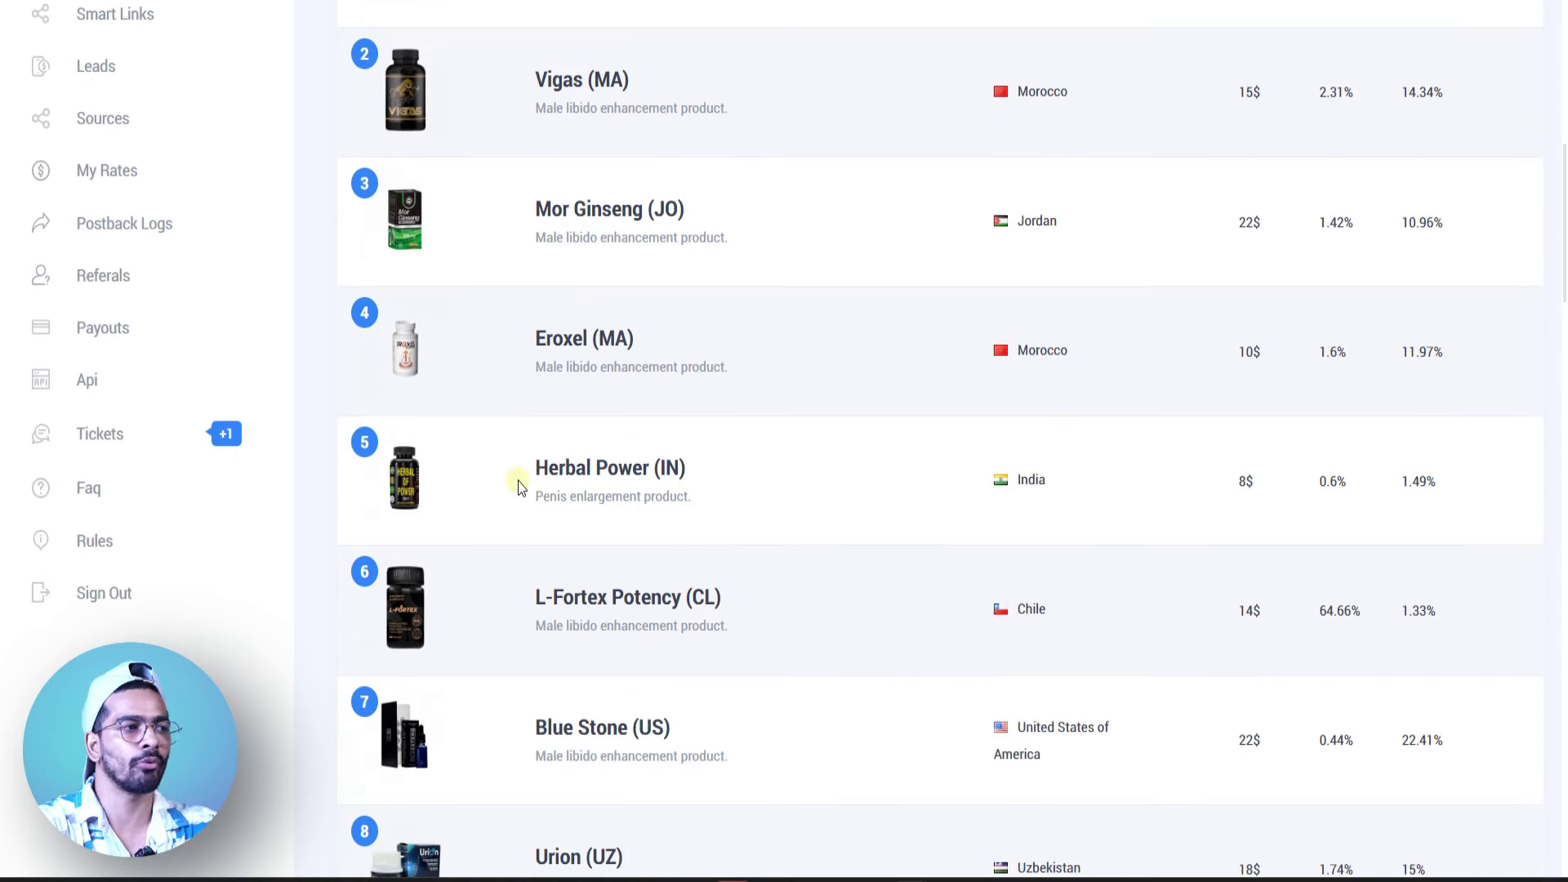
Examine the Herbal Power (IN) entry among the top offers, including its product description, country and payout.
drag(518, 470, 767, 519)
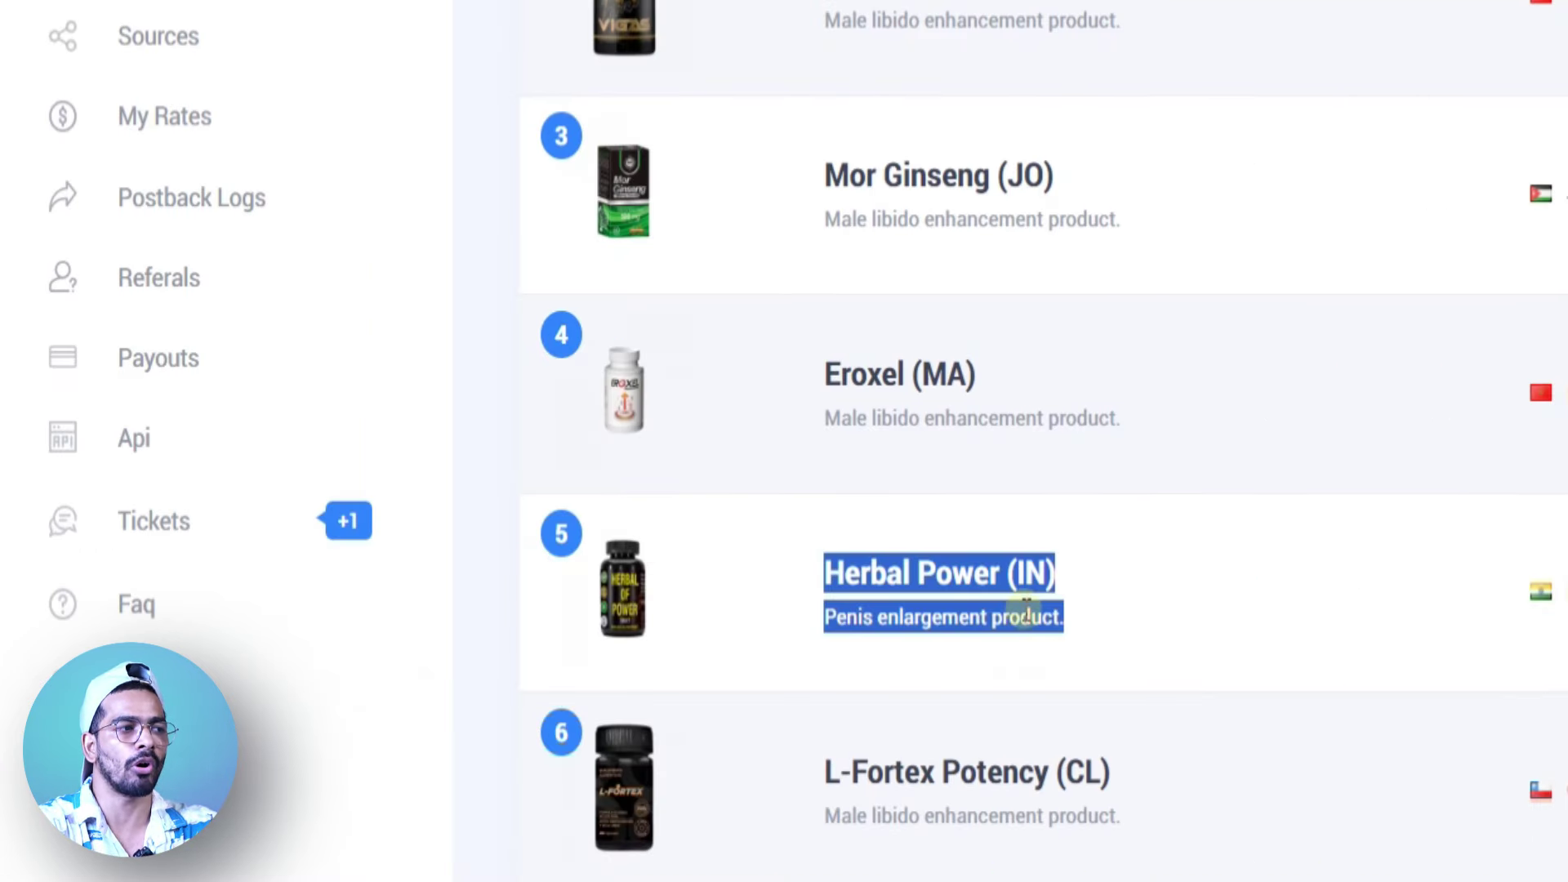
click(498, 584)
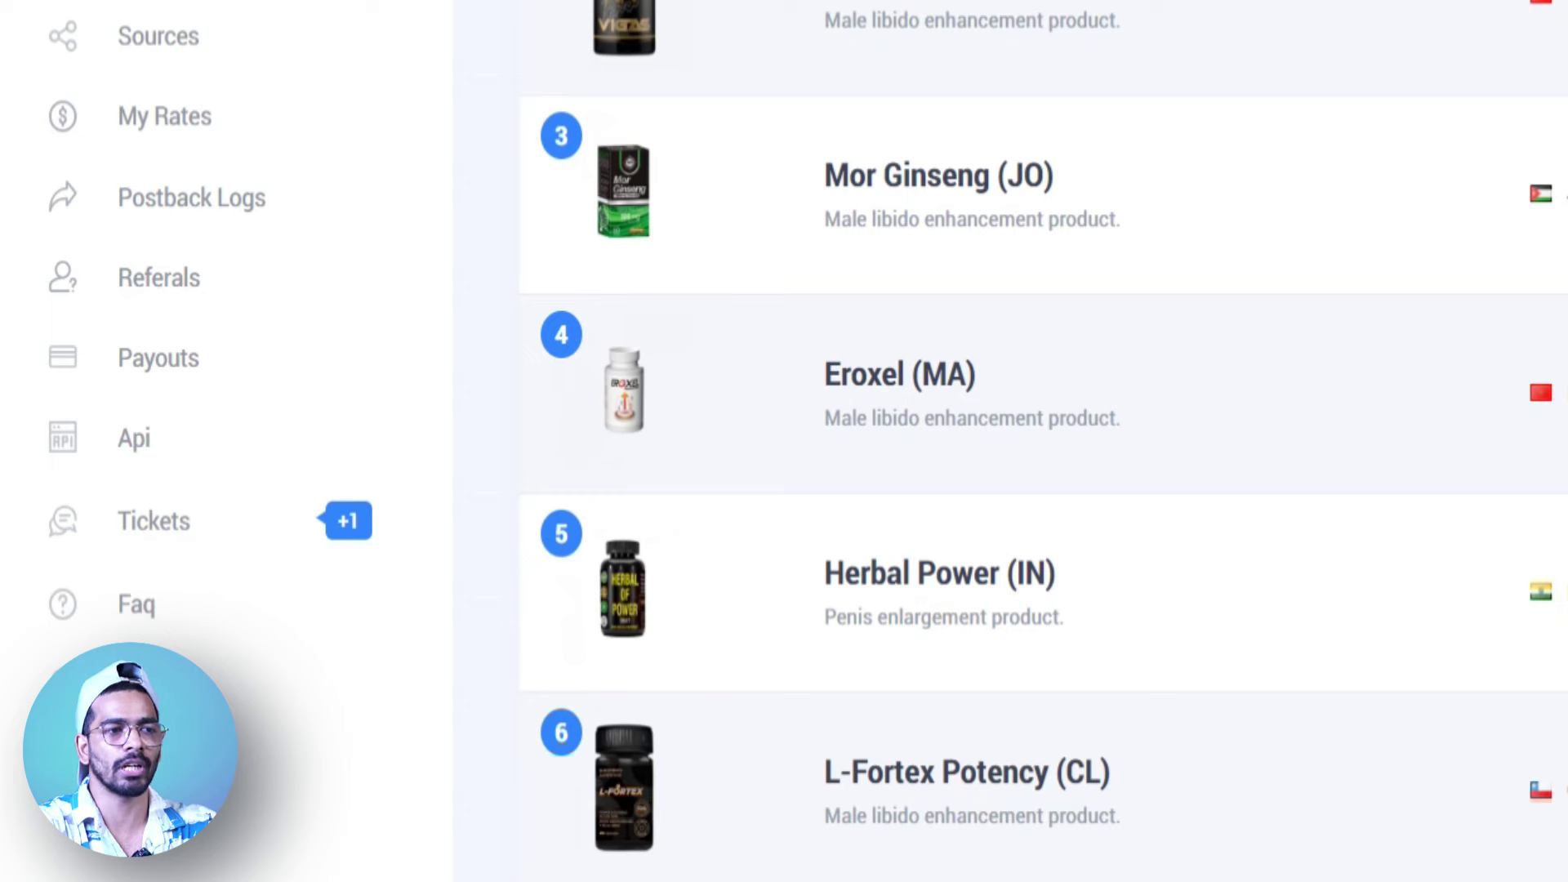
double_click(1242, 481)
click(1263, 517)
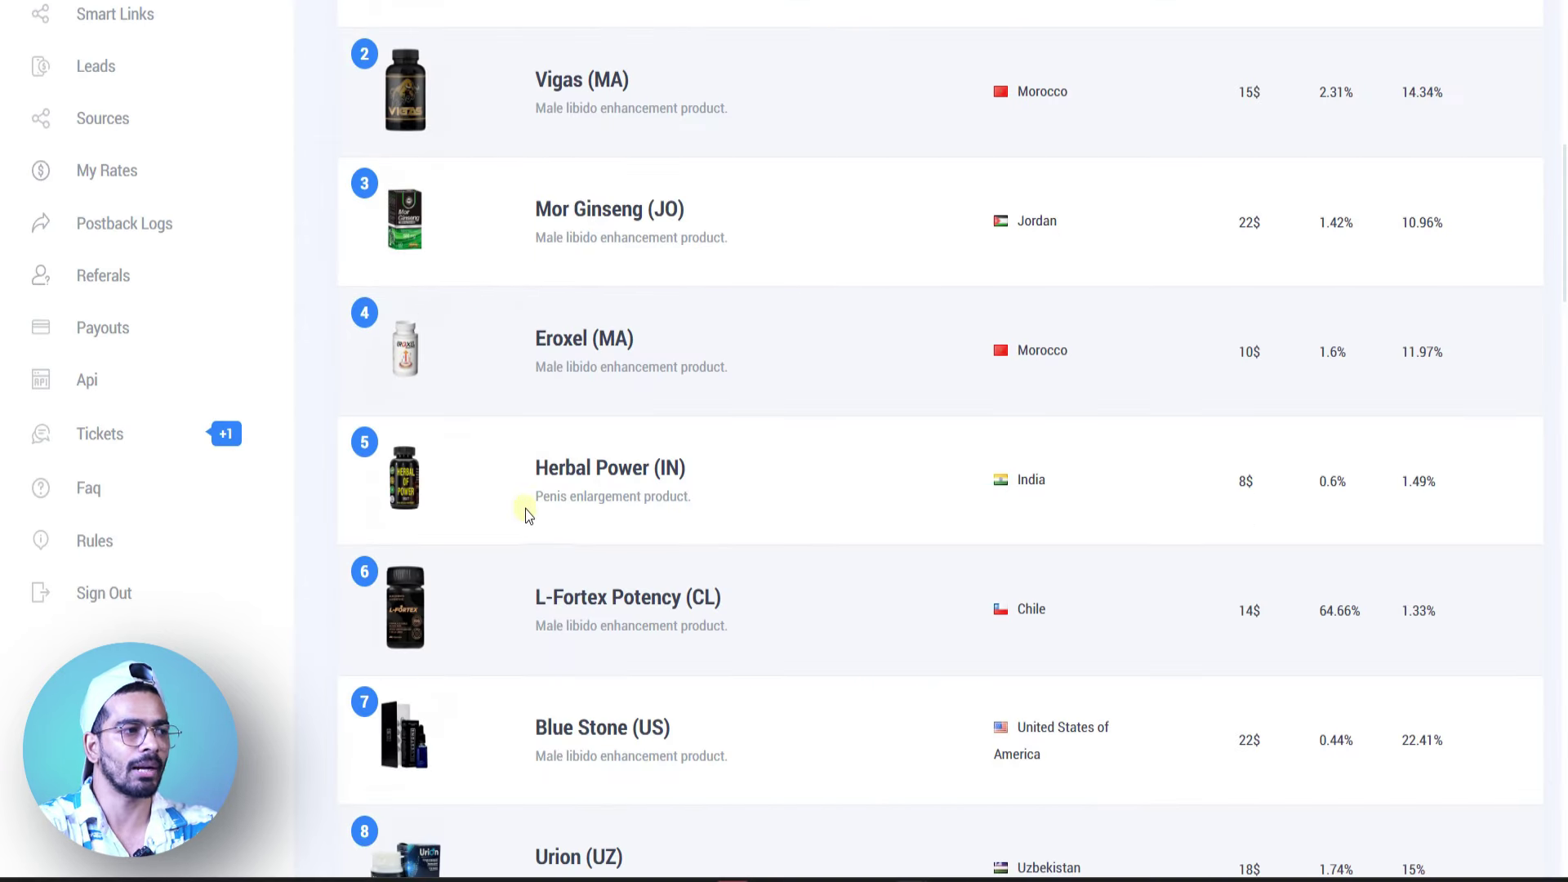
drag(527, 508, 711, 523)
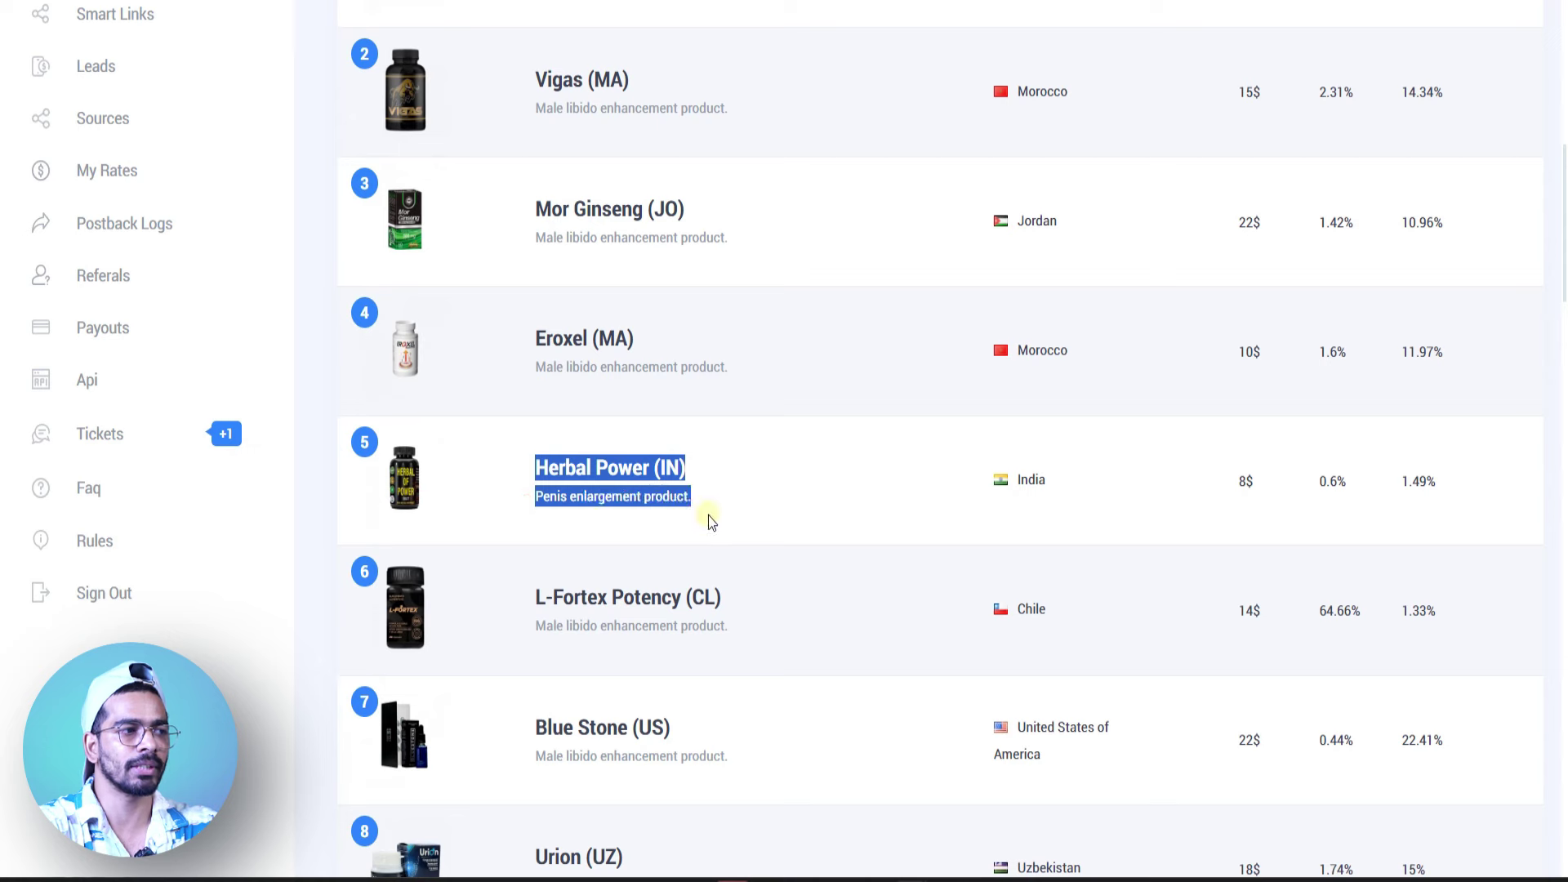
click(727, 506)
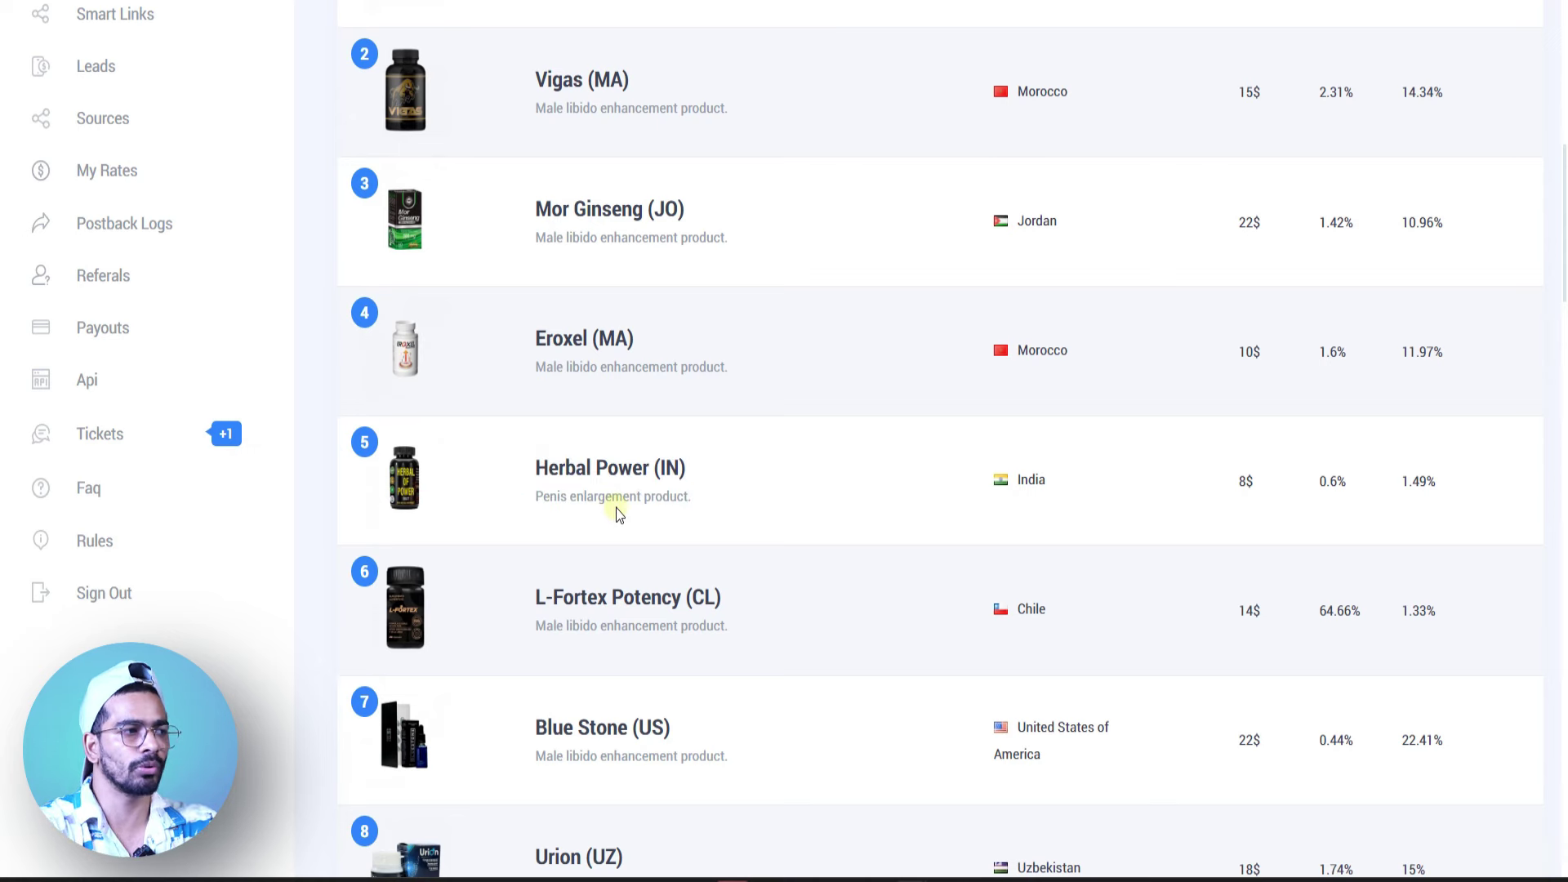
drag(525, 458, 713, 511)
click(718, 510)
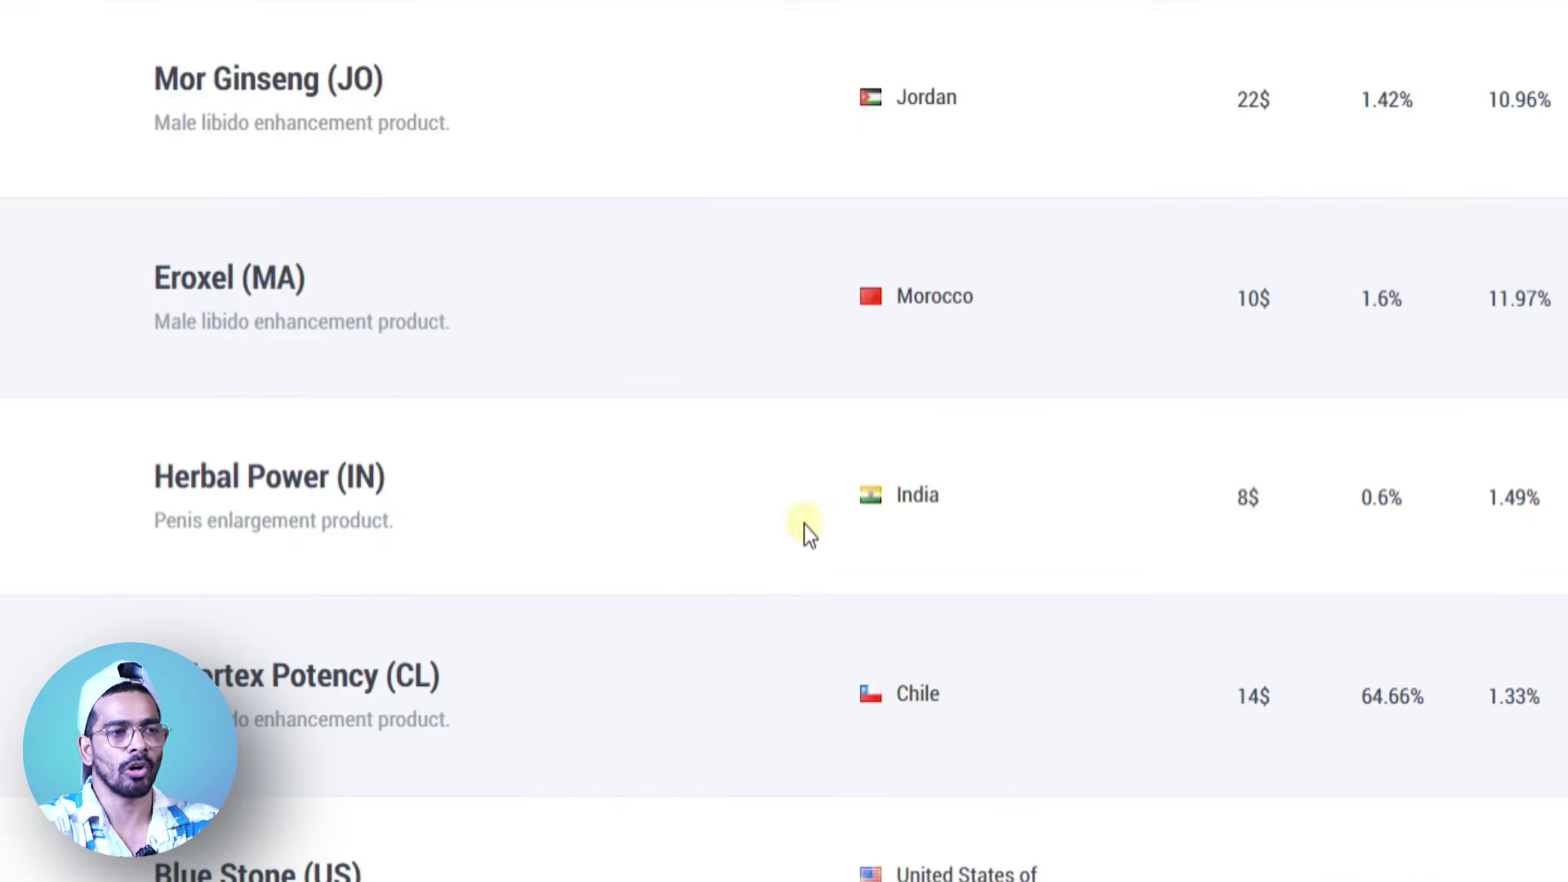
click(1086, 532)
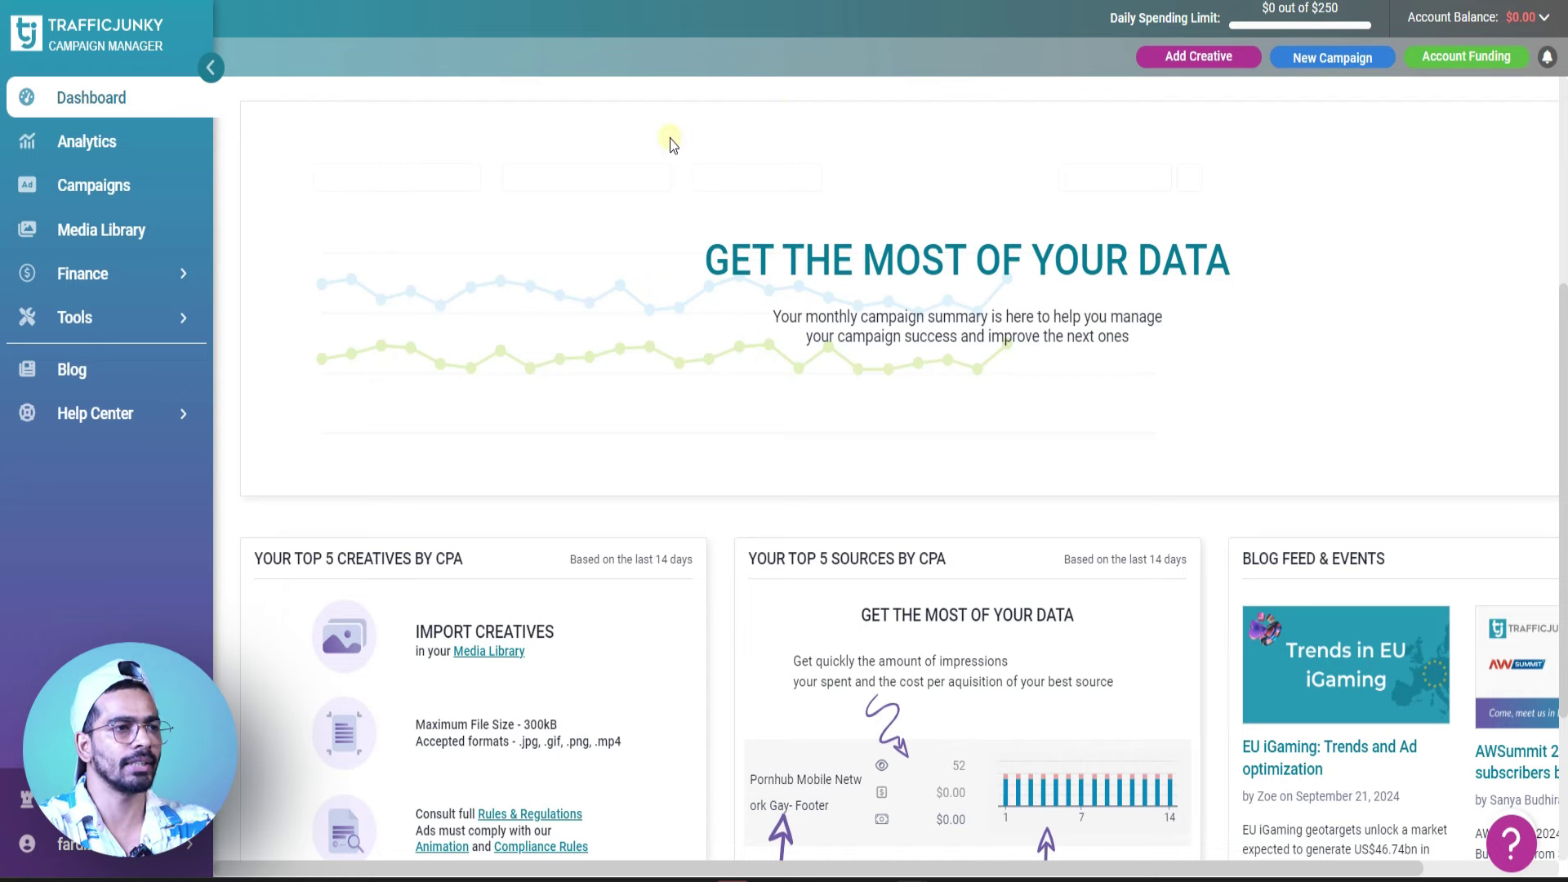
Look over the campaign summary, top creatives and top sources on the TrafficJunky dashboard.
scroll(669, 192, down, 1)
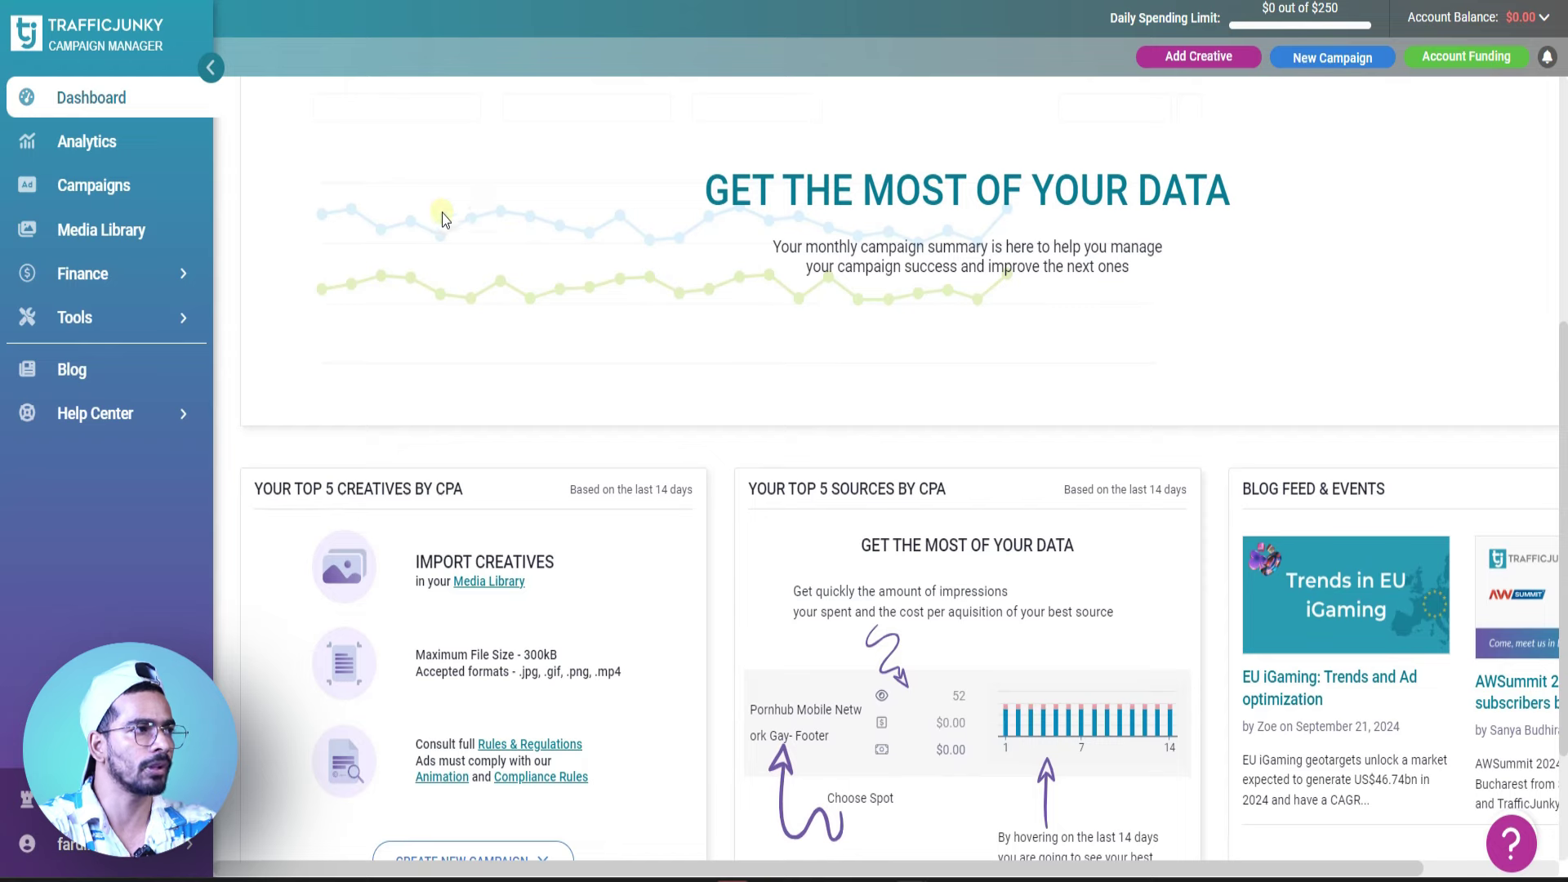
scroll(442, 212, up, 2)
scroll(291, 150, down, 1)
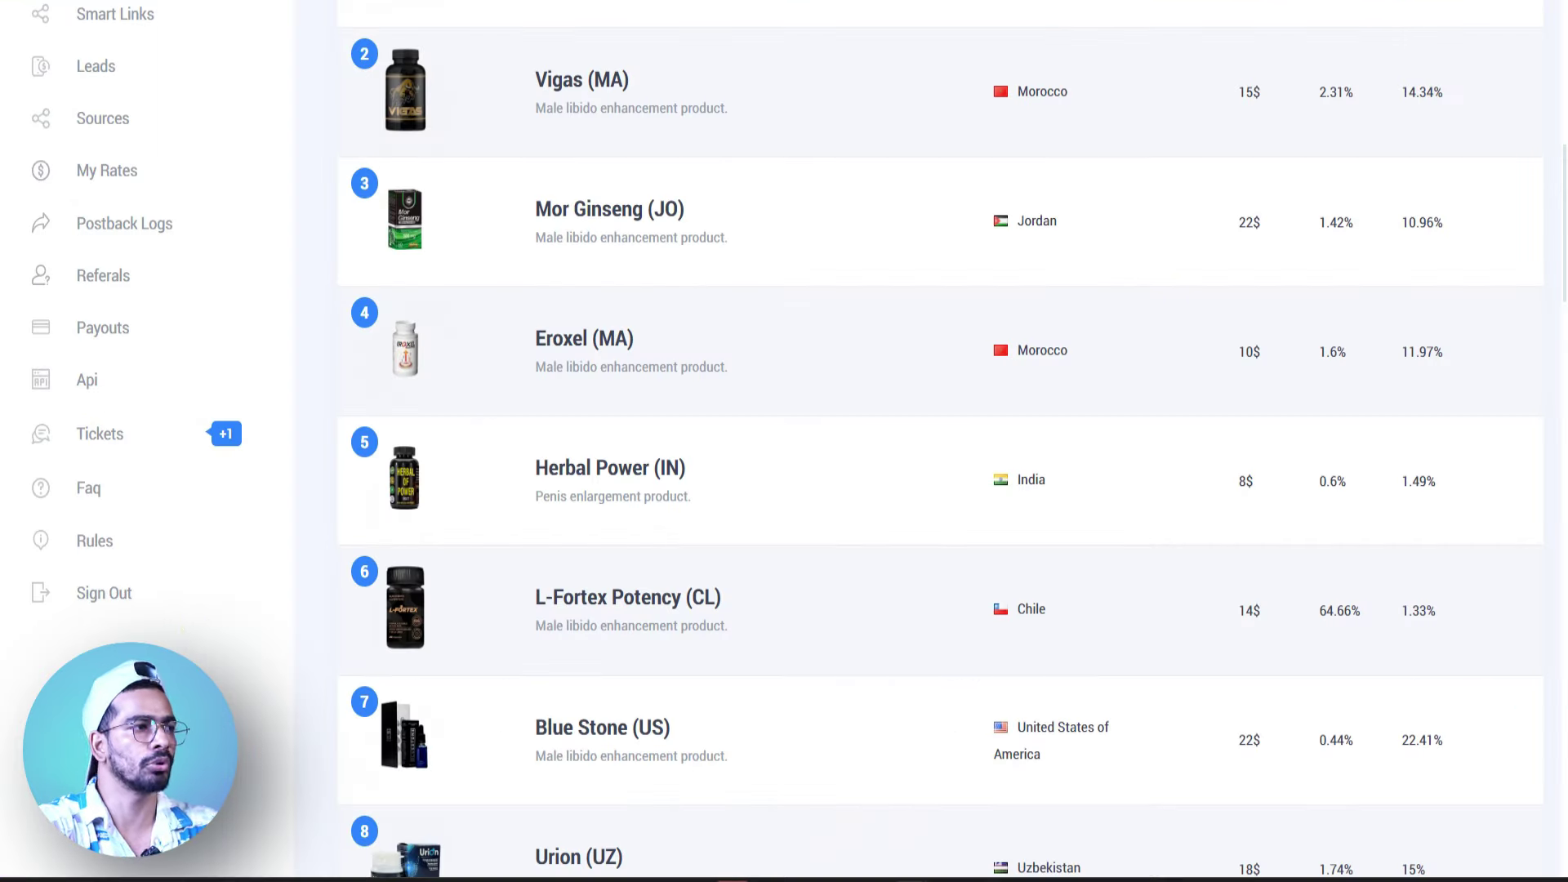
Start a new traffic source in the CPA.house Sources section and name it Traffic junky.
click(117, 122)
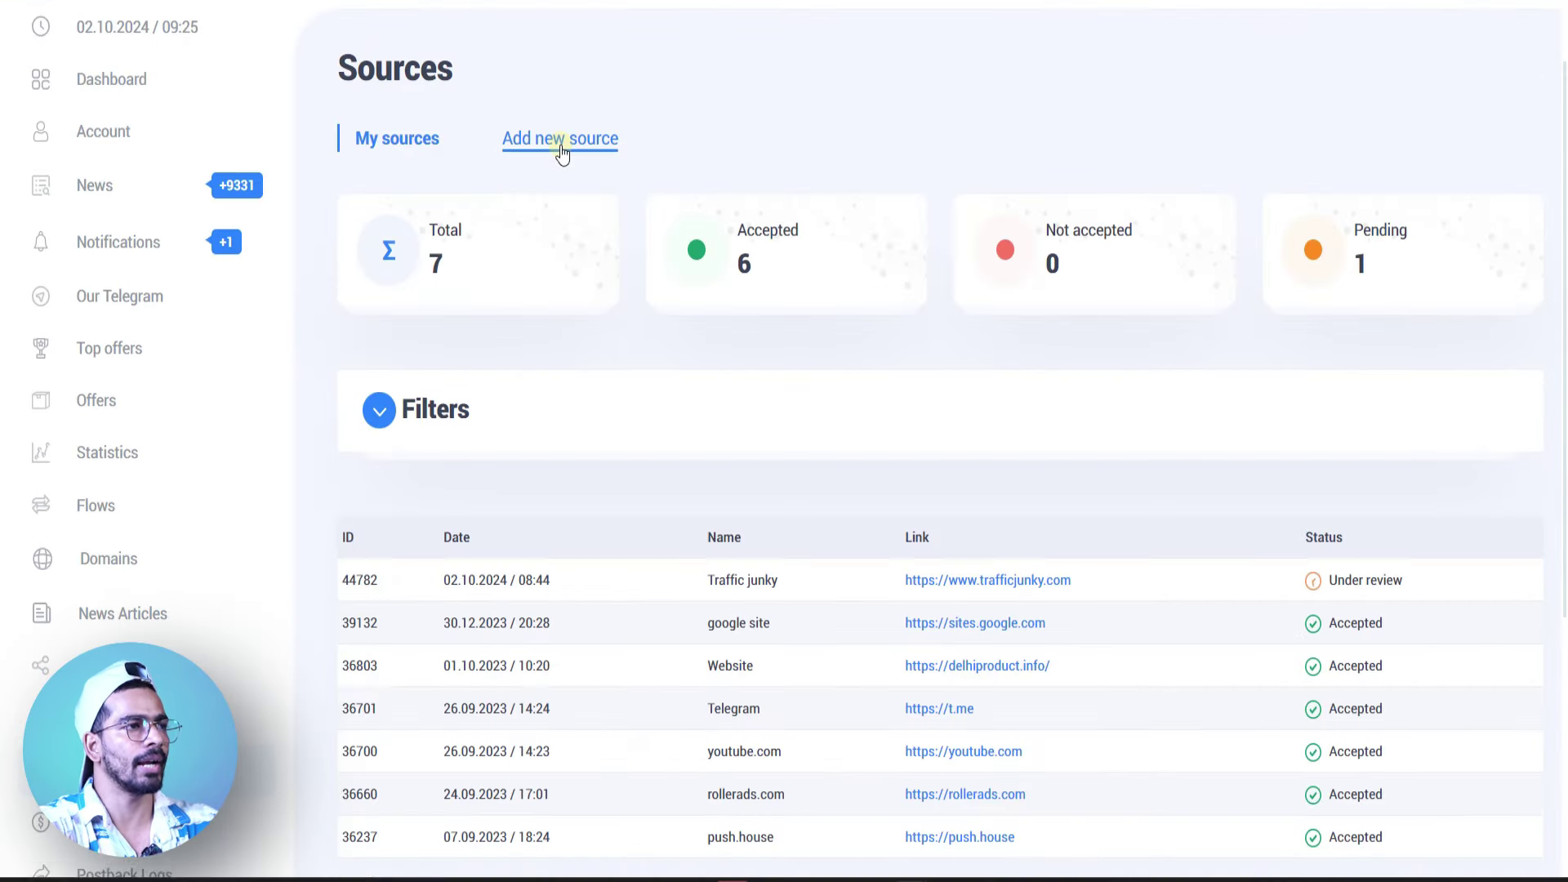
click(560, 151)
click(444, 394)
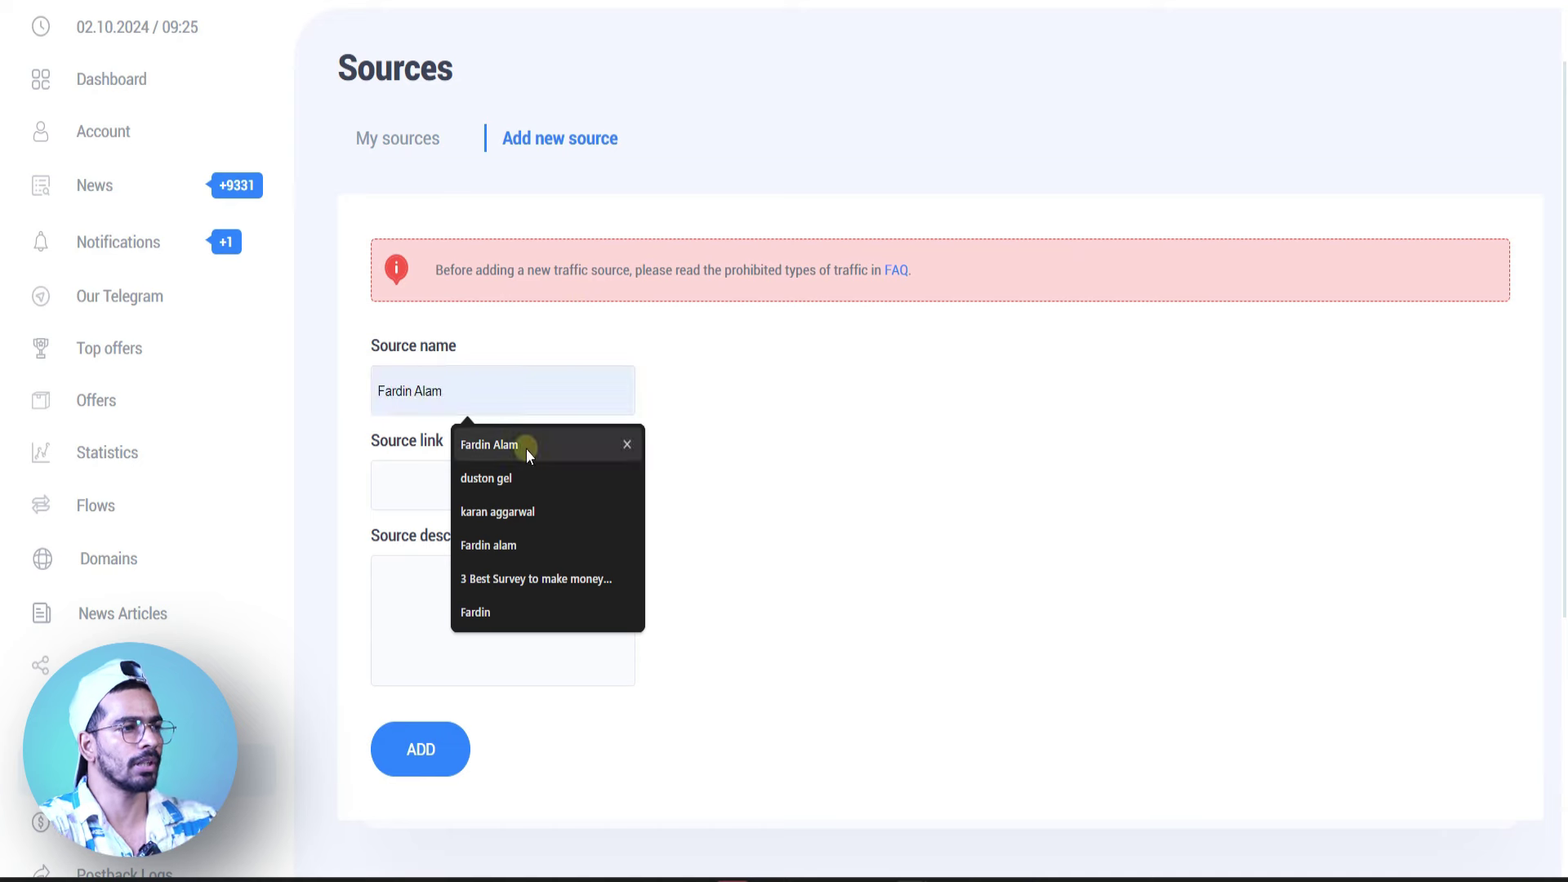
text(traffi)
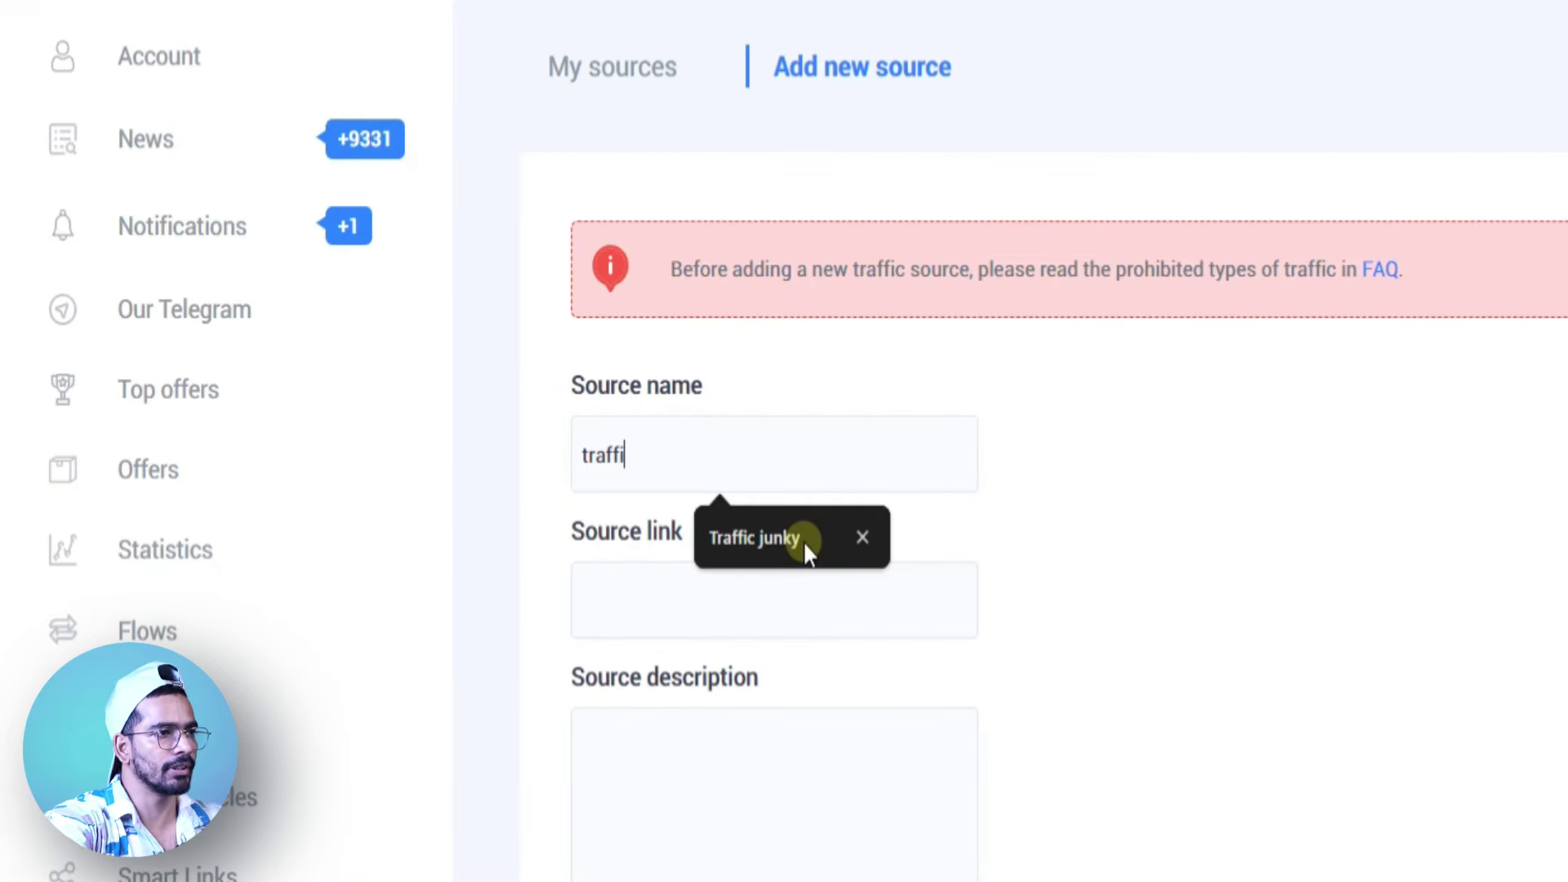
click(515, 447)
click(742, 588)
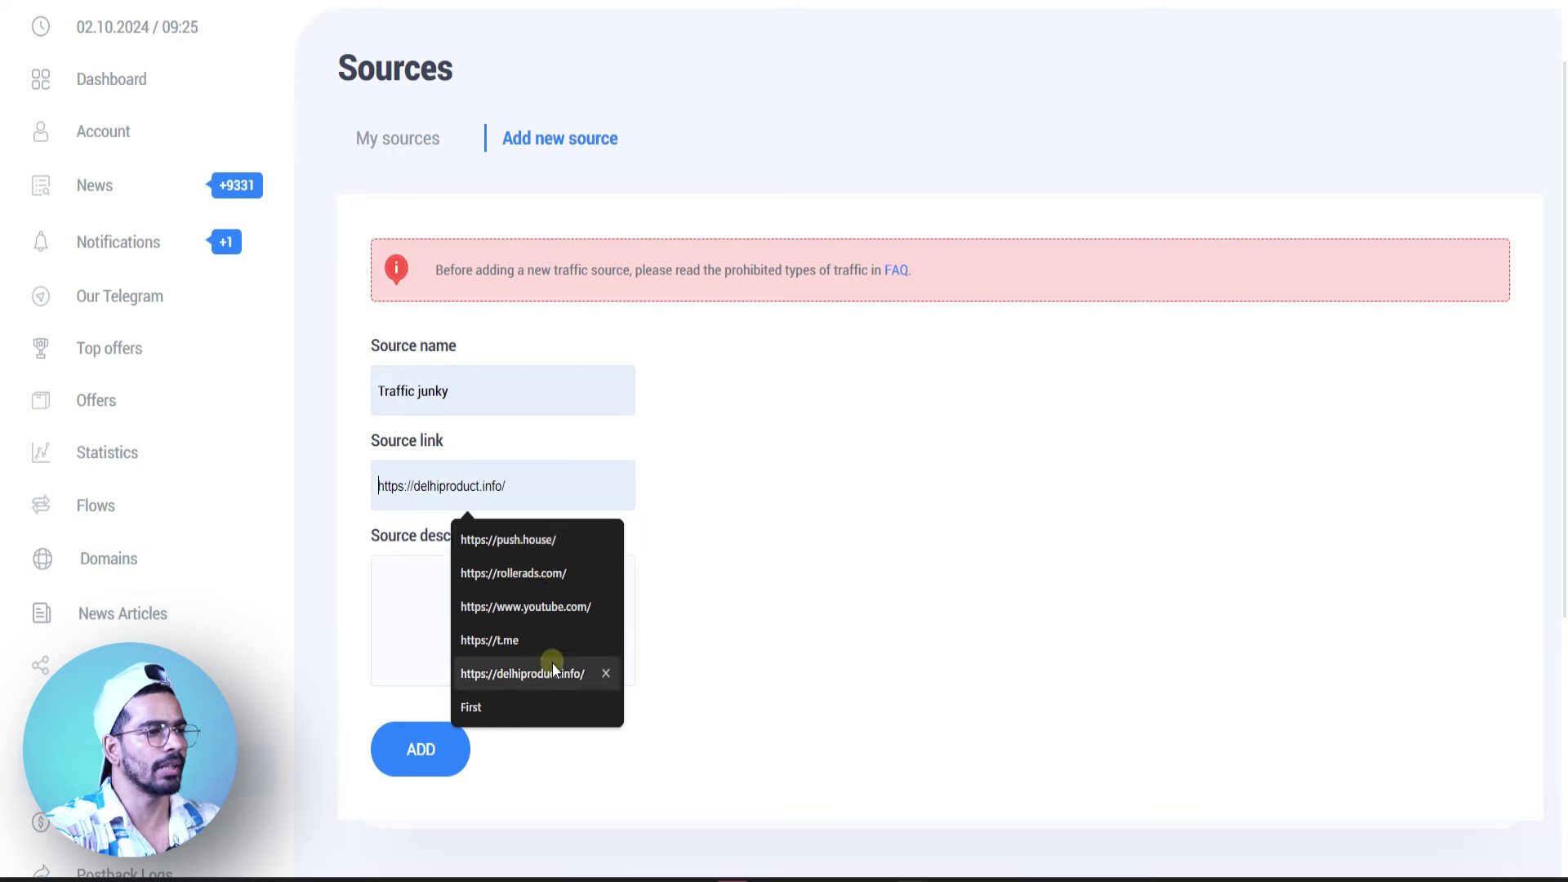
key(alt+Tab)
key(alt+Tab)
click(482, 498)
text(https://advertiser.trafficjunky.com/dashboard)
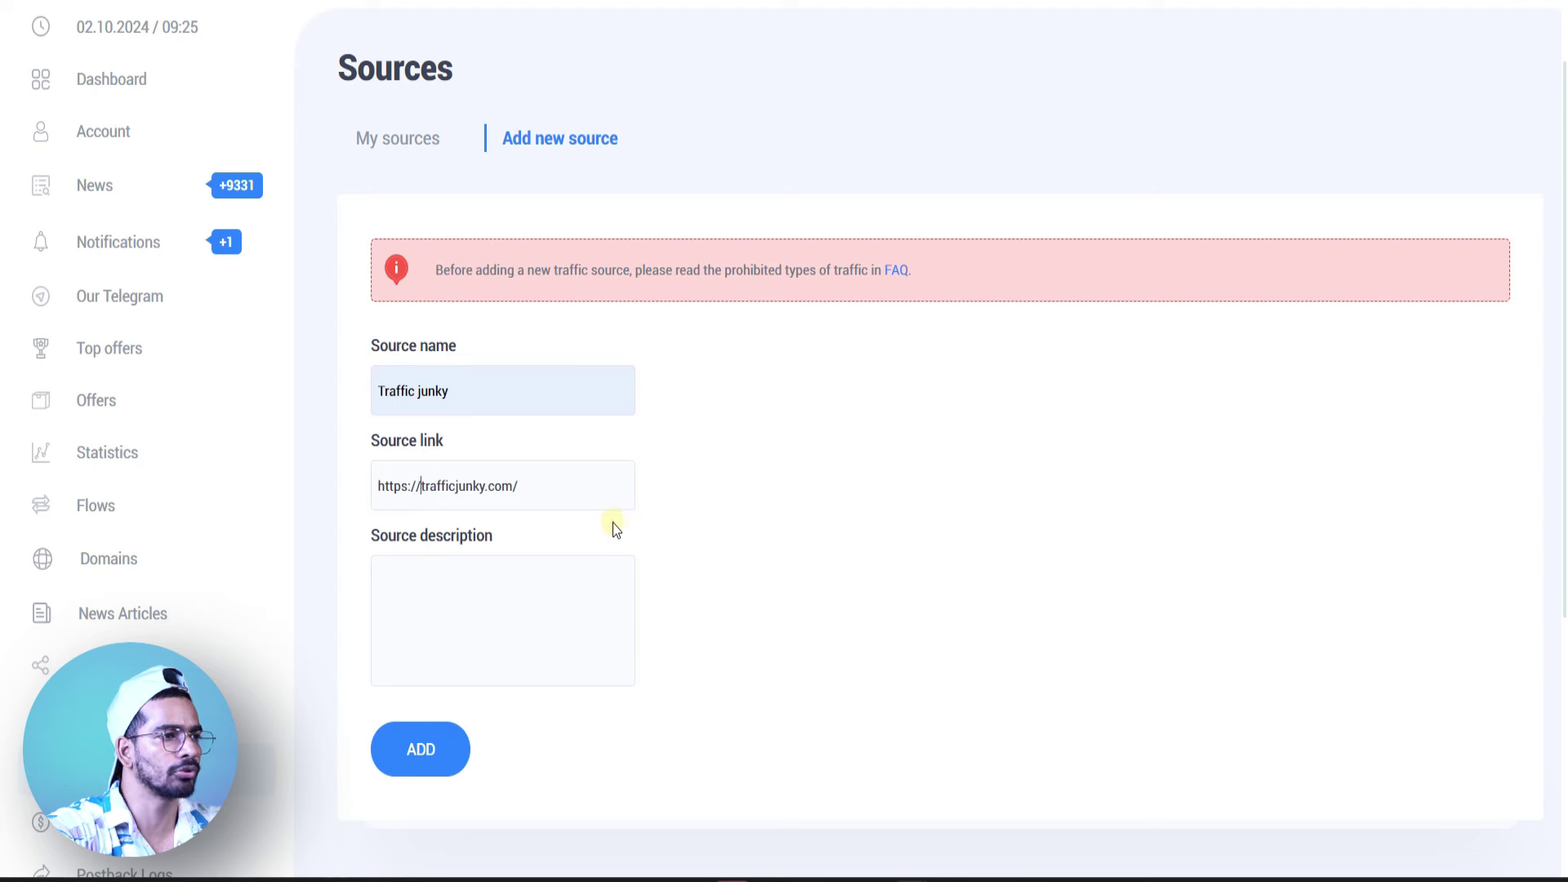
drag(527, 488, 364, 489)
click(512, 490)
Reuse the source name Traffic junky as the source description and submit the new source.
drag(449, 392, 379, 392)
key(ctrl+c)
click(467, 582)
key(ctrl+v)
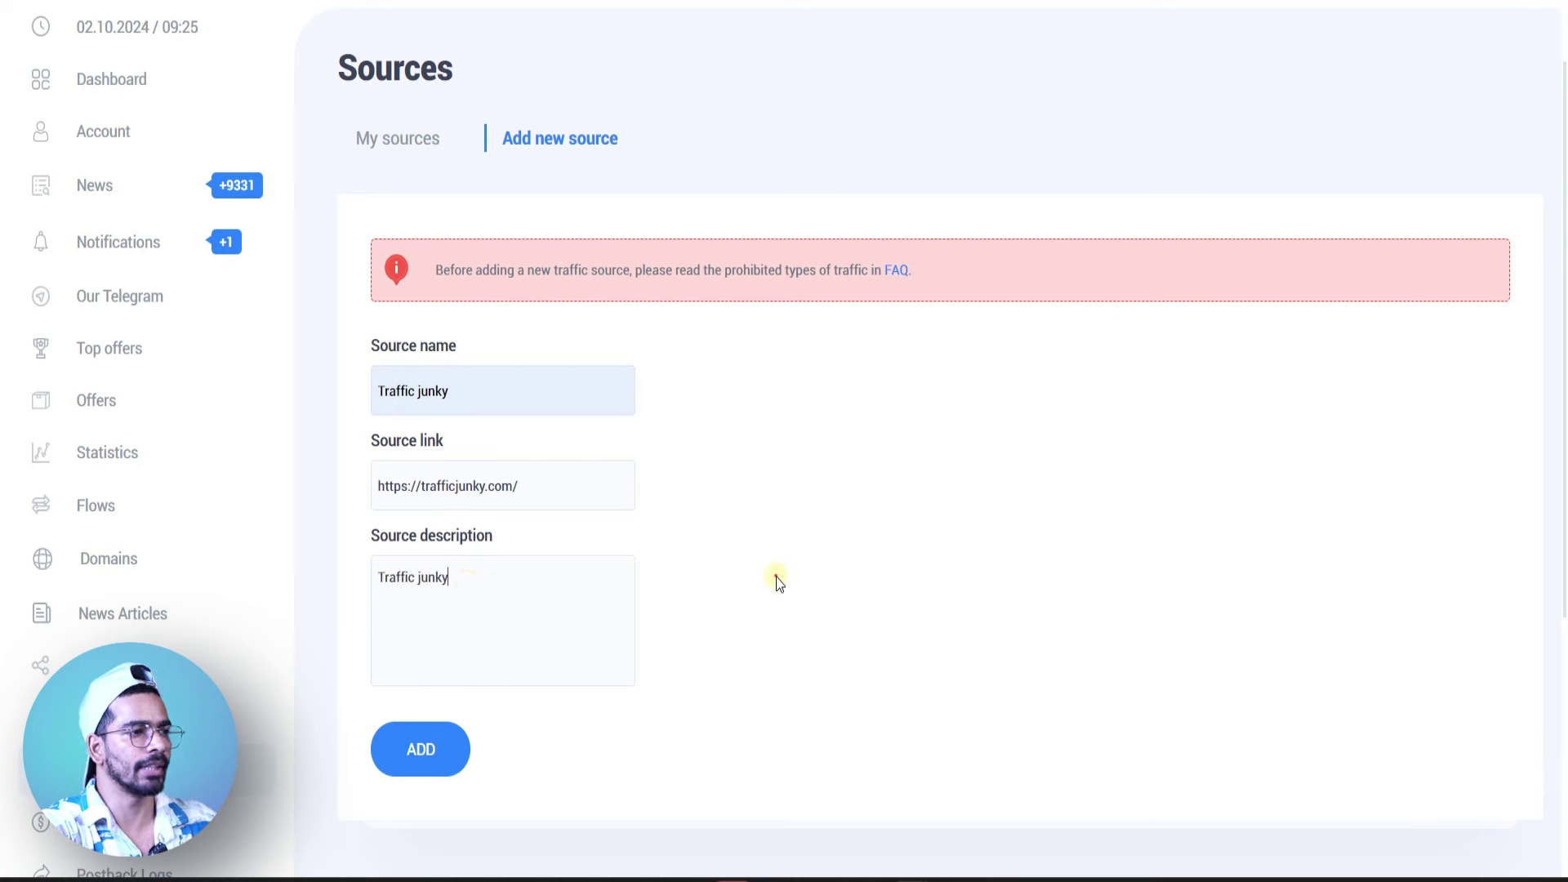
click(421, 761)
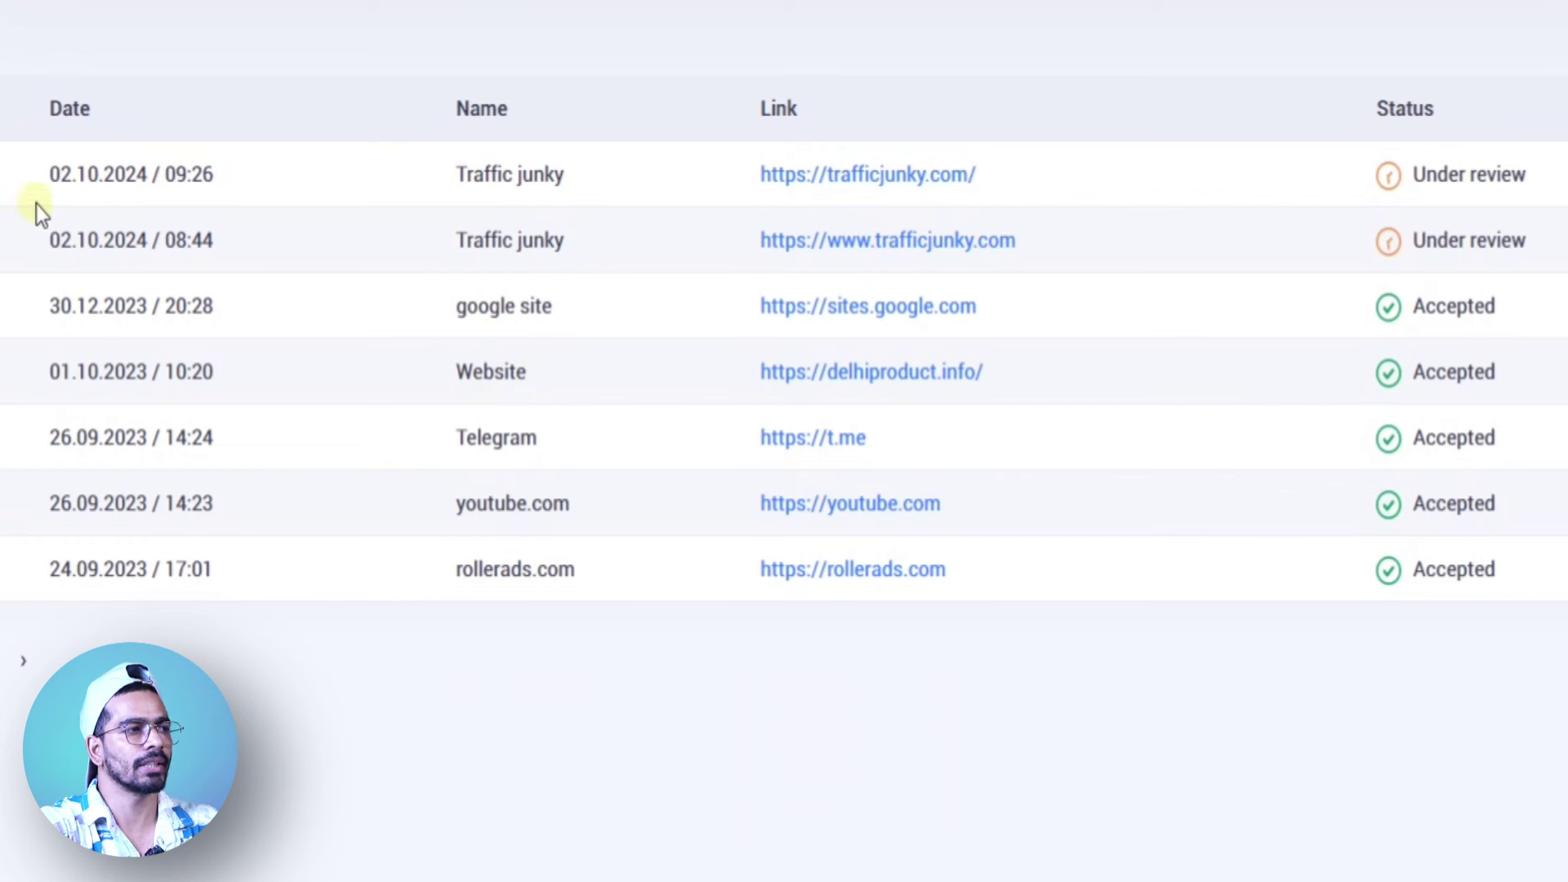
Check the name and review status of the newly added Traffic junky source in the sources list.
drag(446, 198, 577, 193)
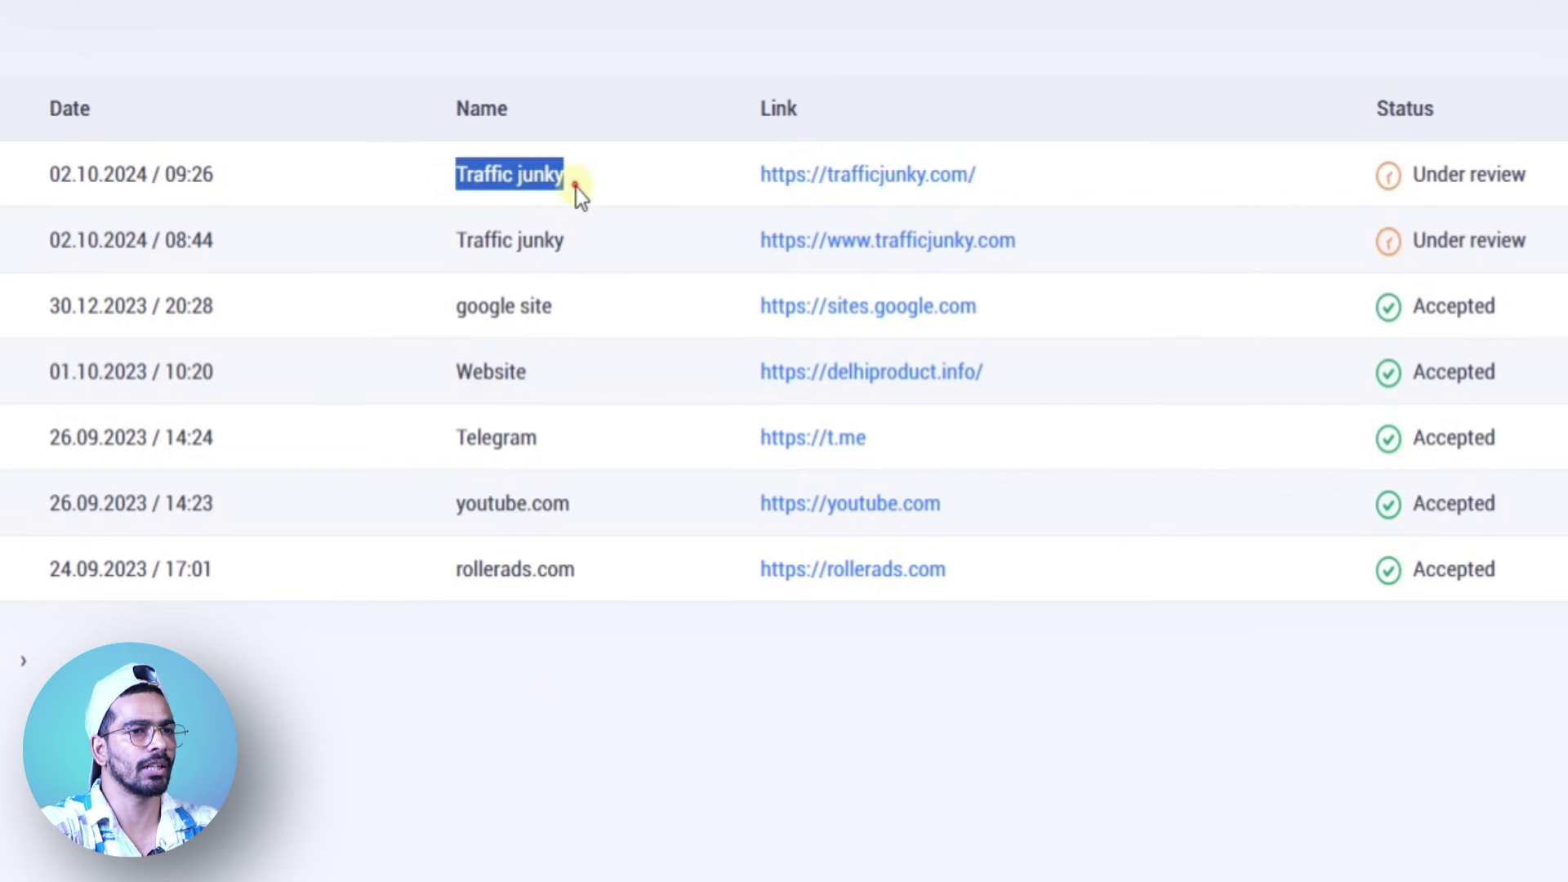
triple_click(1356, 179)
drag(1355, 180, 1339, 46)
click(1334, 47)
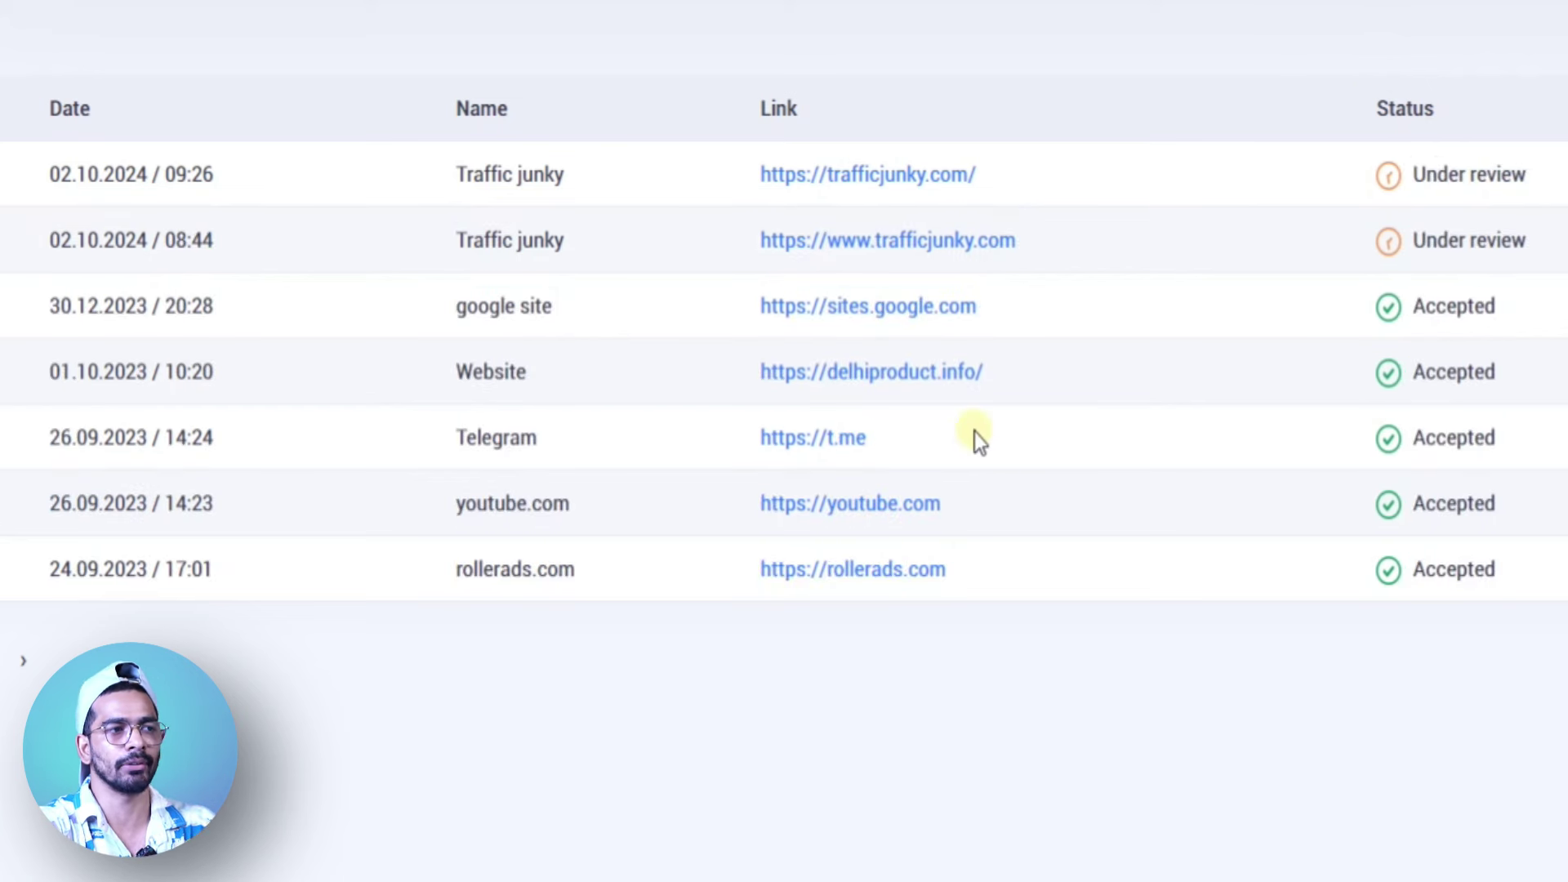
drag(699, 400, 799, 413)
click(786, 480)
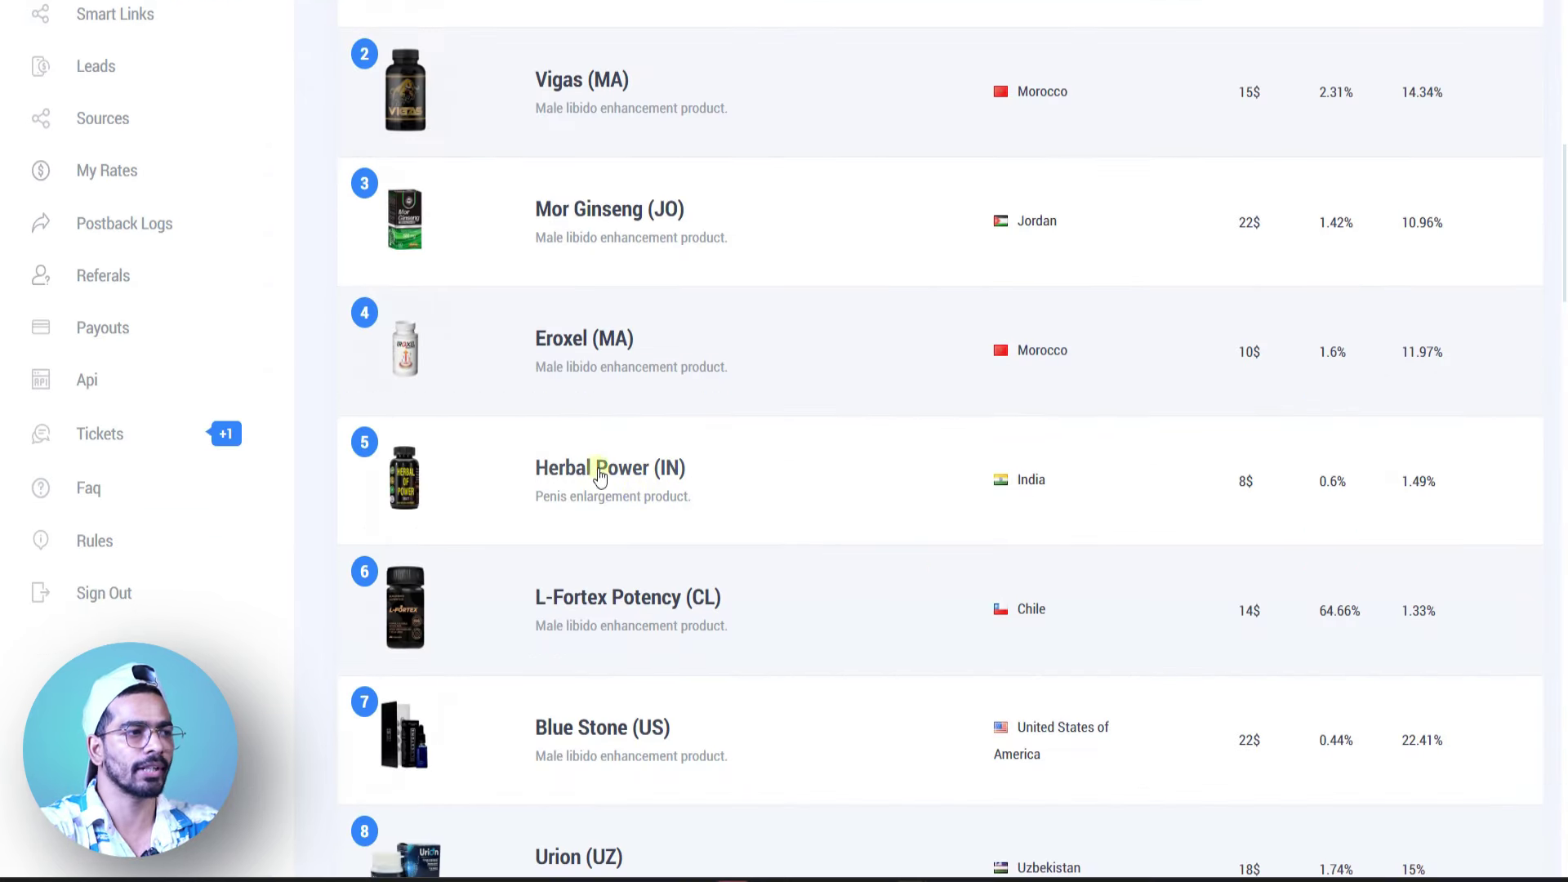
Open the Herbal Power (IN) offer from the top offers and read its offer rules.
click(612, 478)
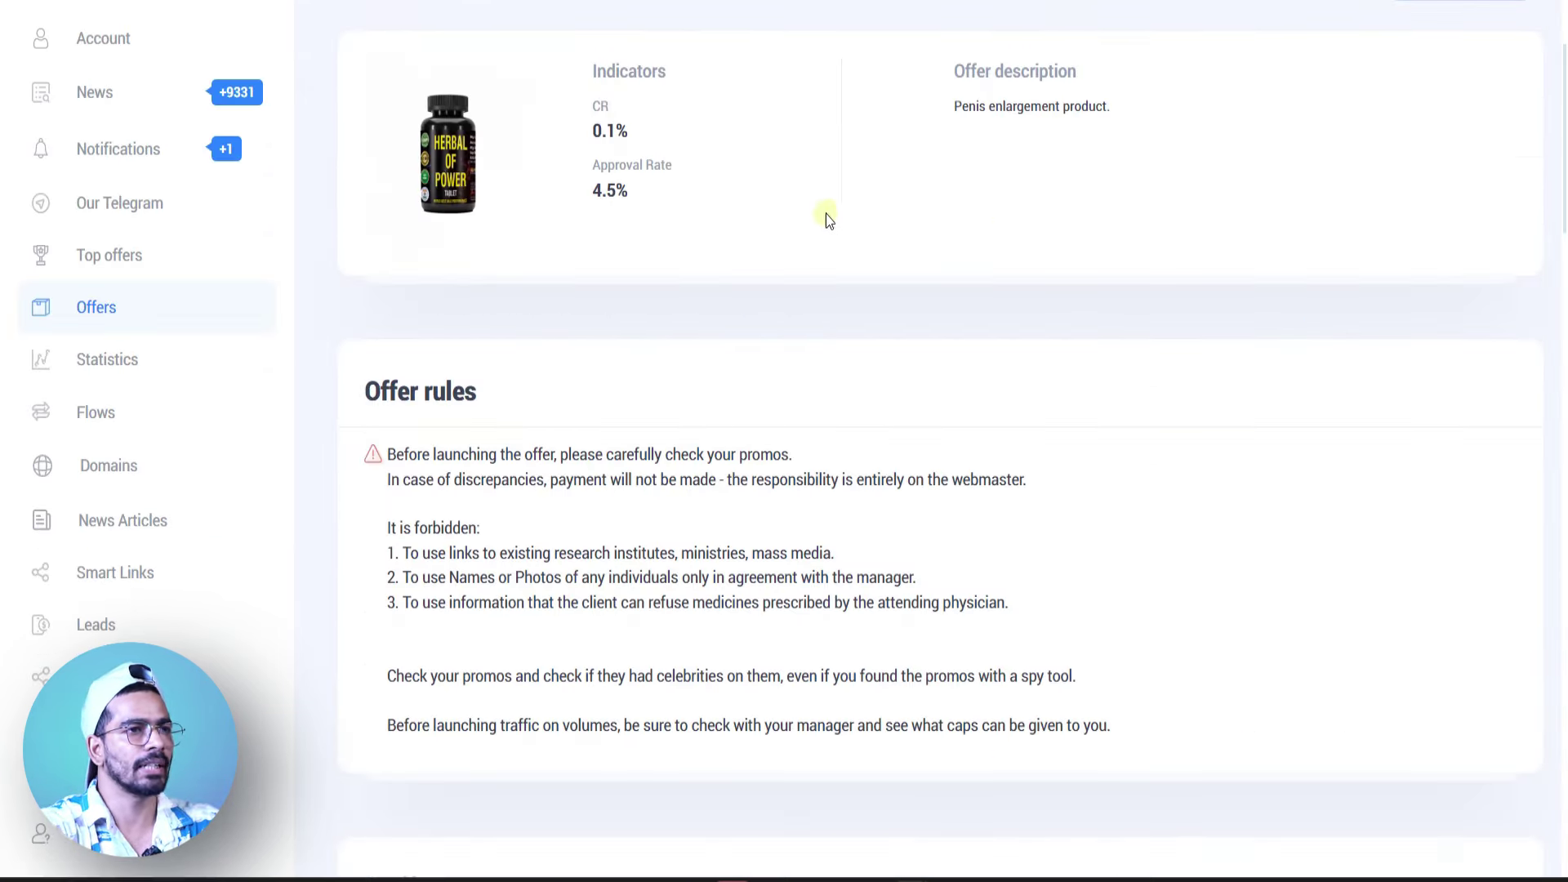
drag(384, 301, 1060, 629)
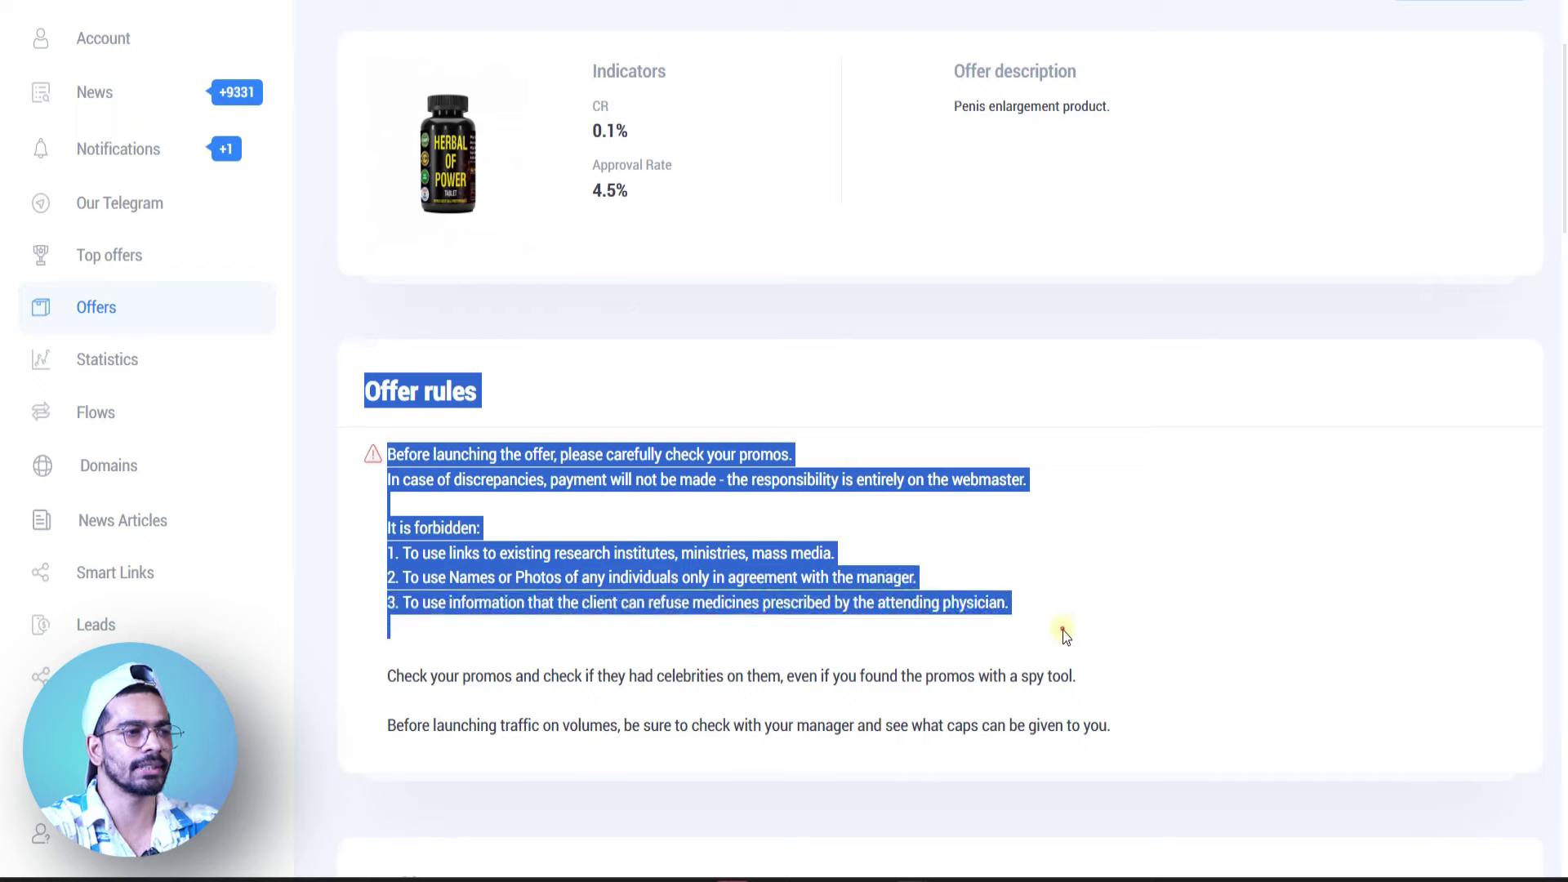
Review which traffic sources are allowed and forbidden for the Herbal Power (IN) offer.
click(955, 578)
scroll(801, 507, down, 5)
drag(372, 456, 663, 653)
click(569, 539)
drag(400, 482, 517, 508)
click(519, 486)
click(516, 508)
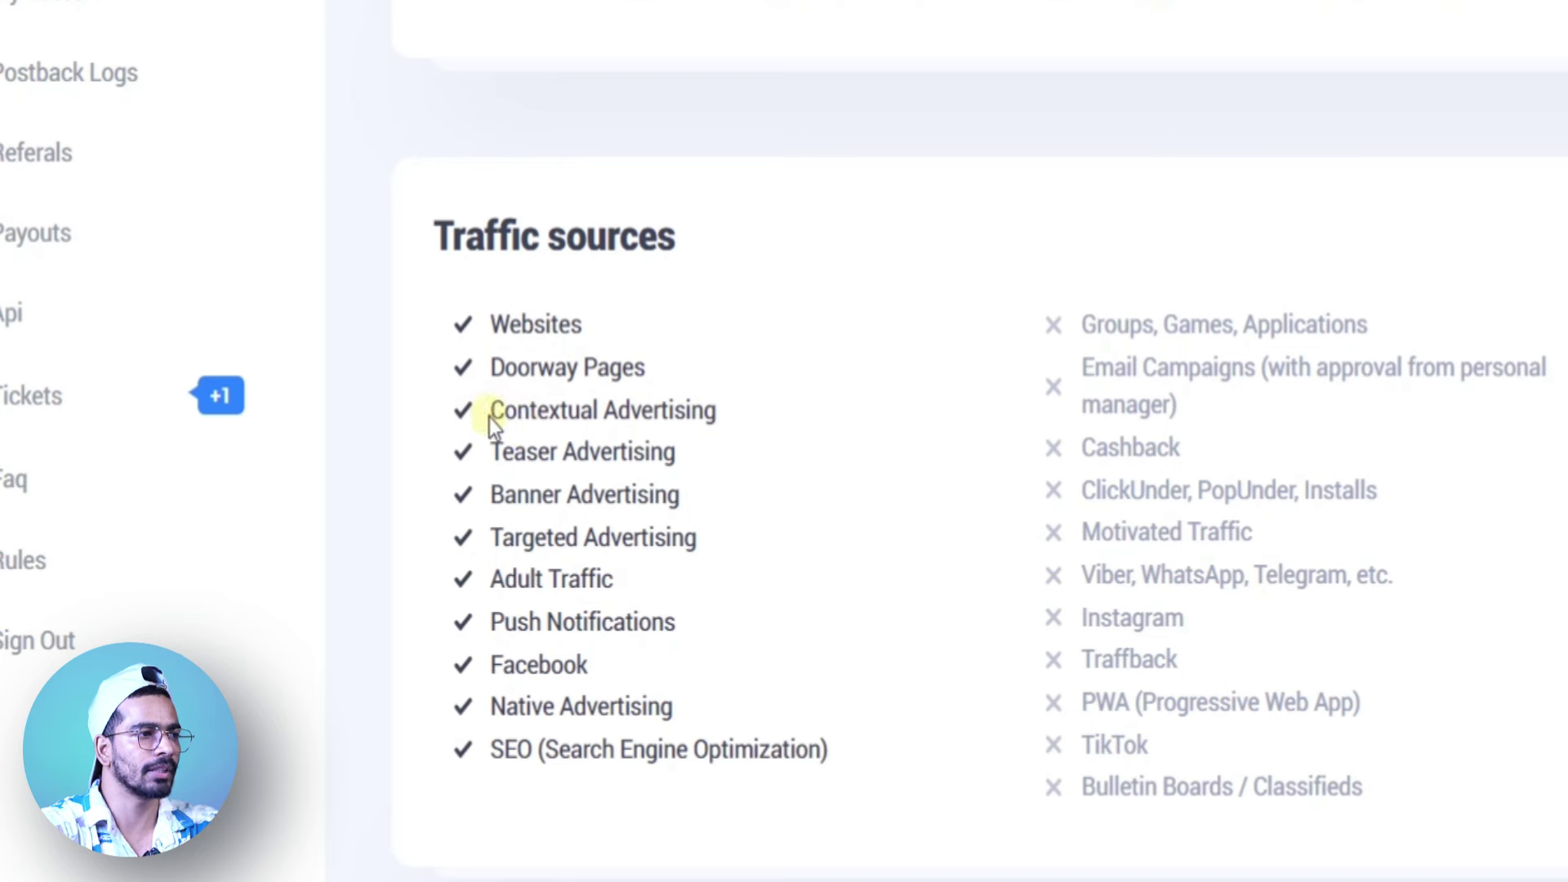
drag(488, 416, 719, 415)
click(721, 420)
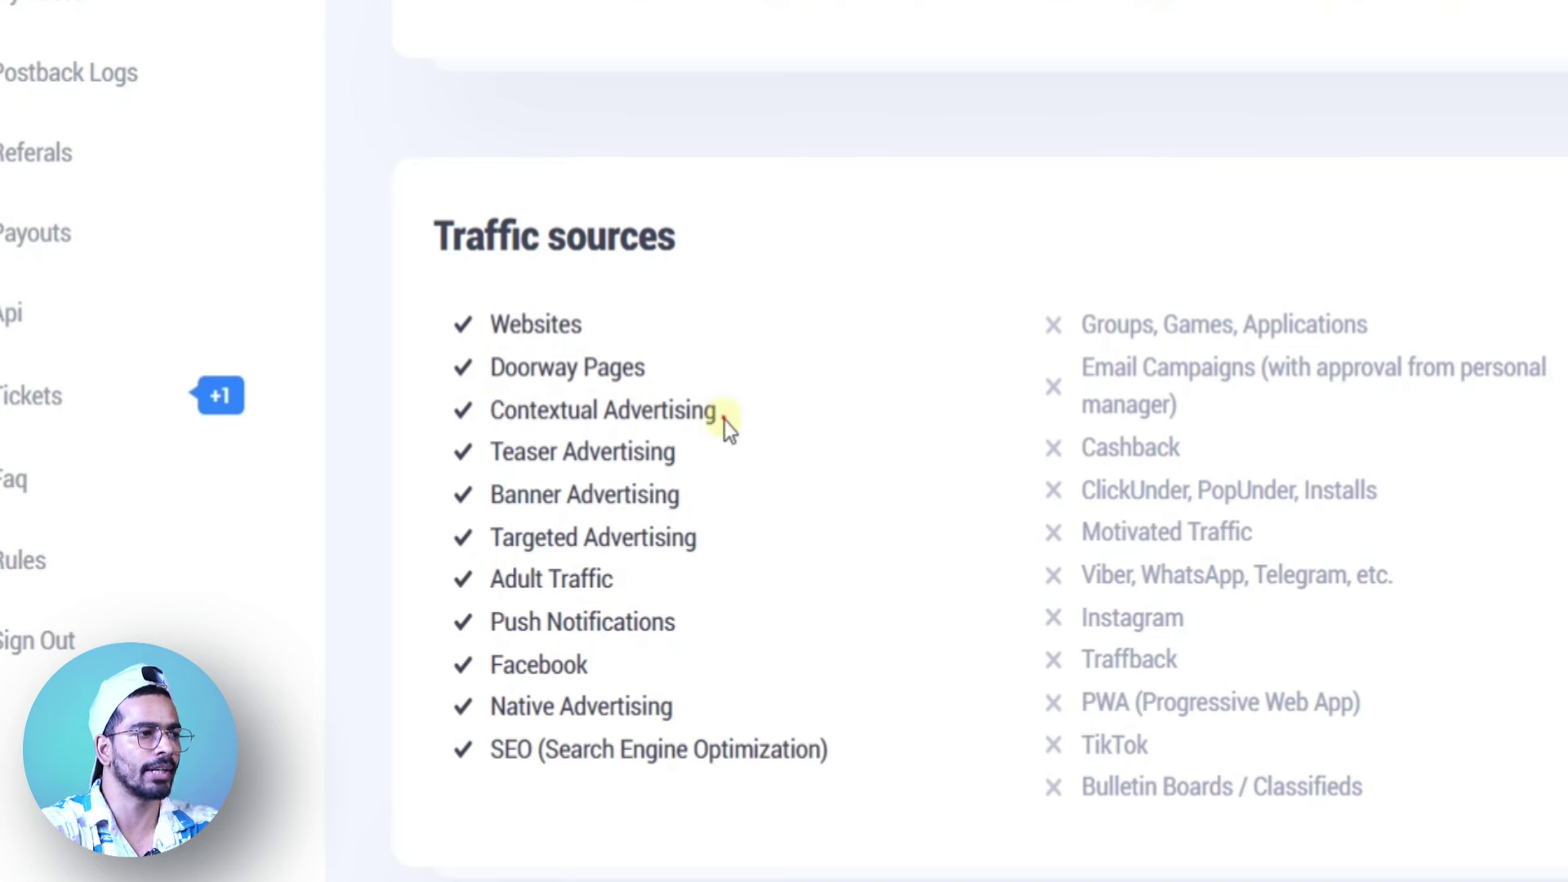
mouse_move(490, 494)
mouse_down()
mouse_move(708, 502)
mouse_move(465, 494)
mouse_up()
click(708, 501)
click(601, 494)
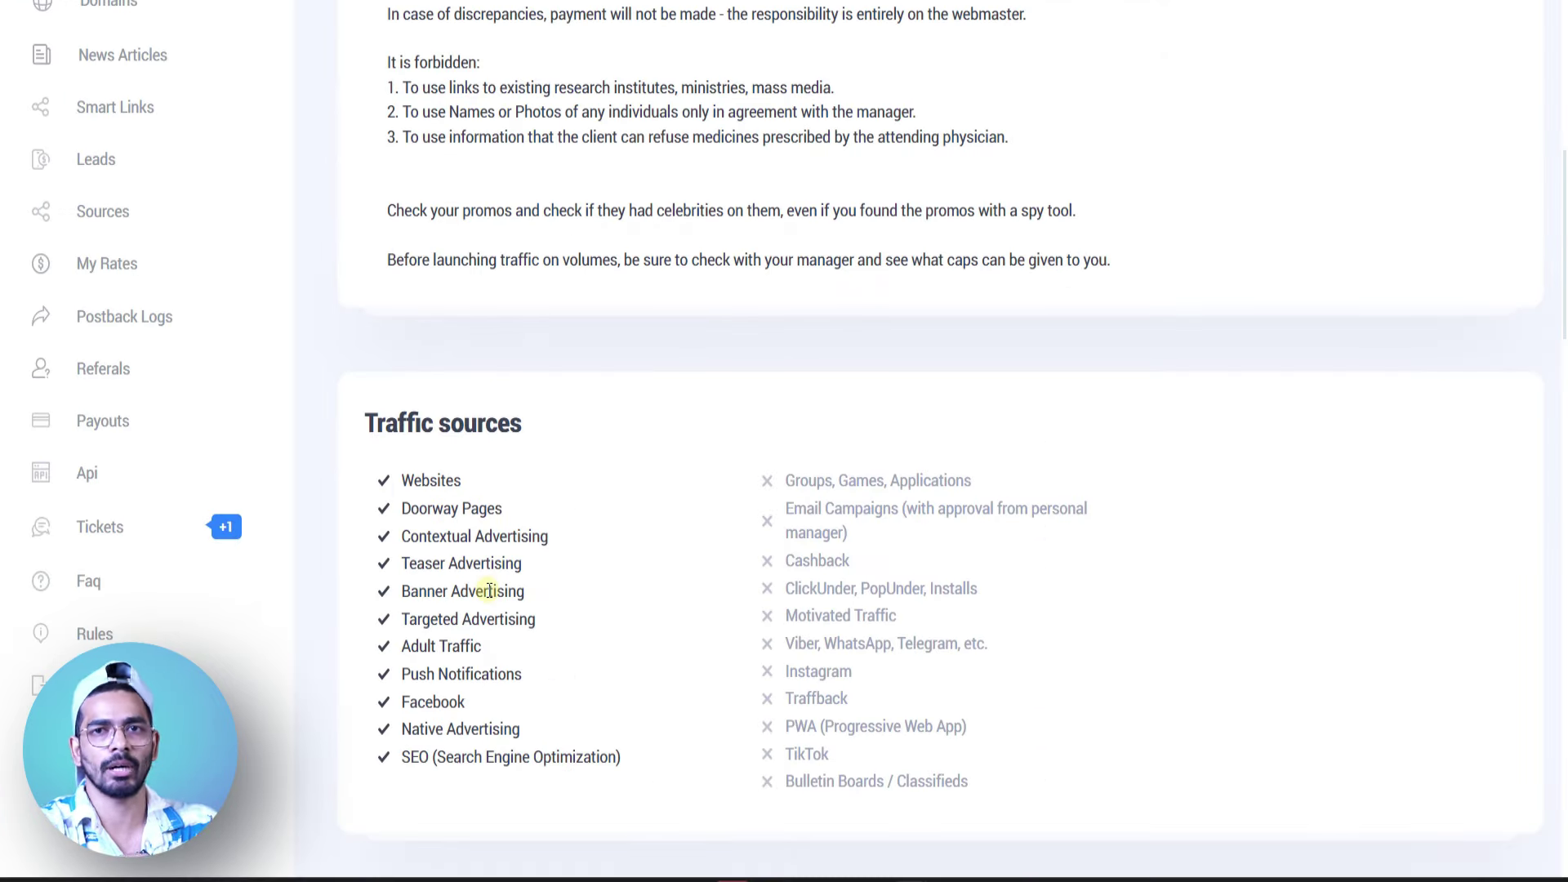
Check the offer's payout, limits and call-center schedule for India.
scroll(548, 596, down, 3)
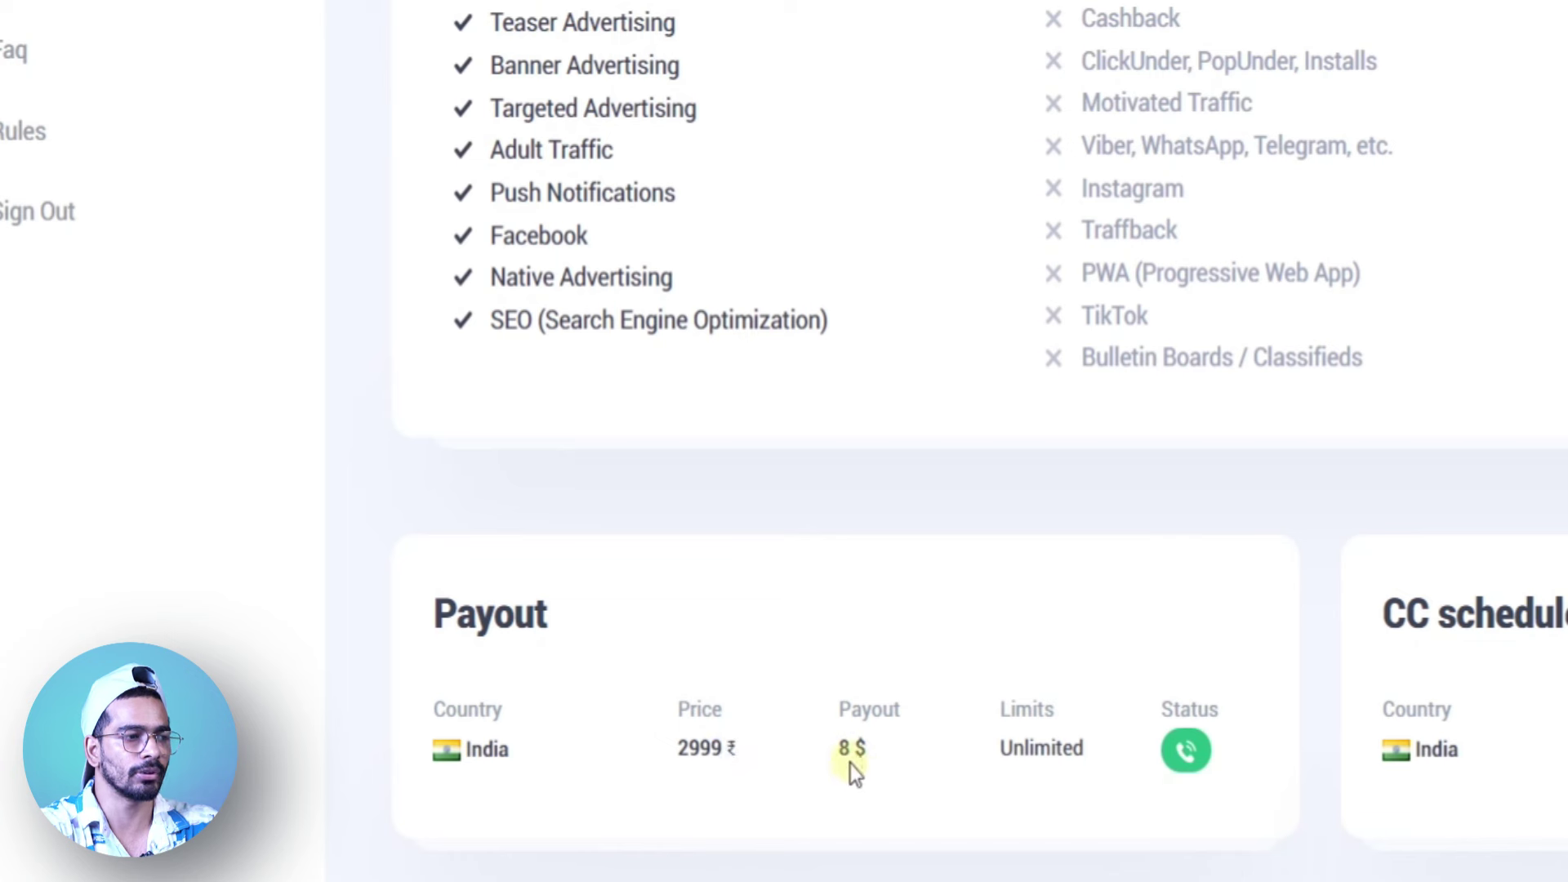
click(900, 761)
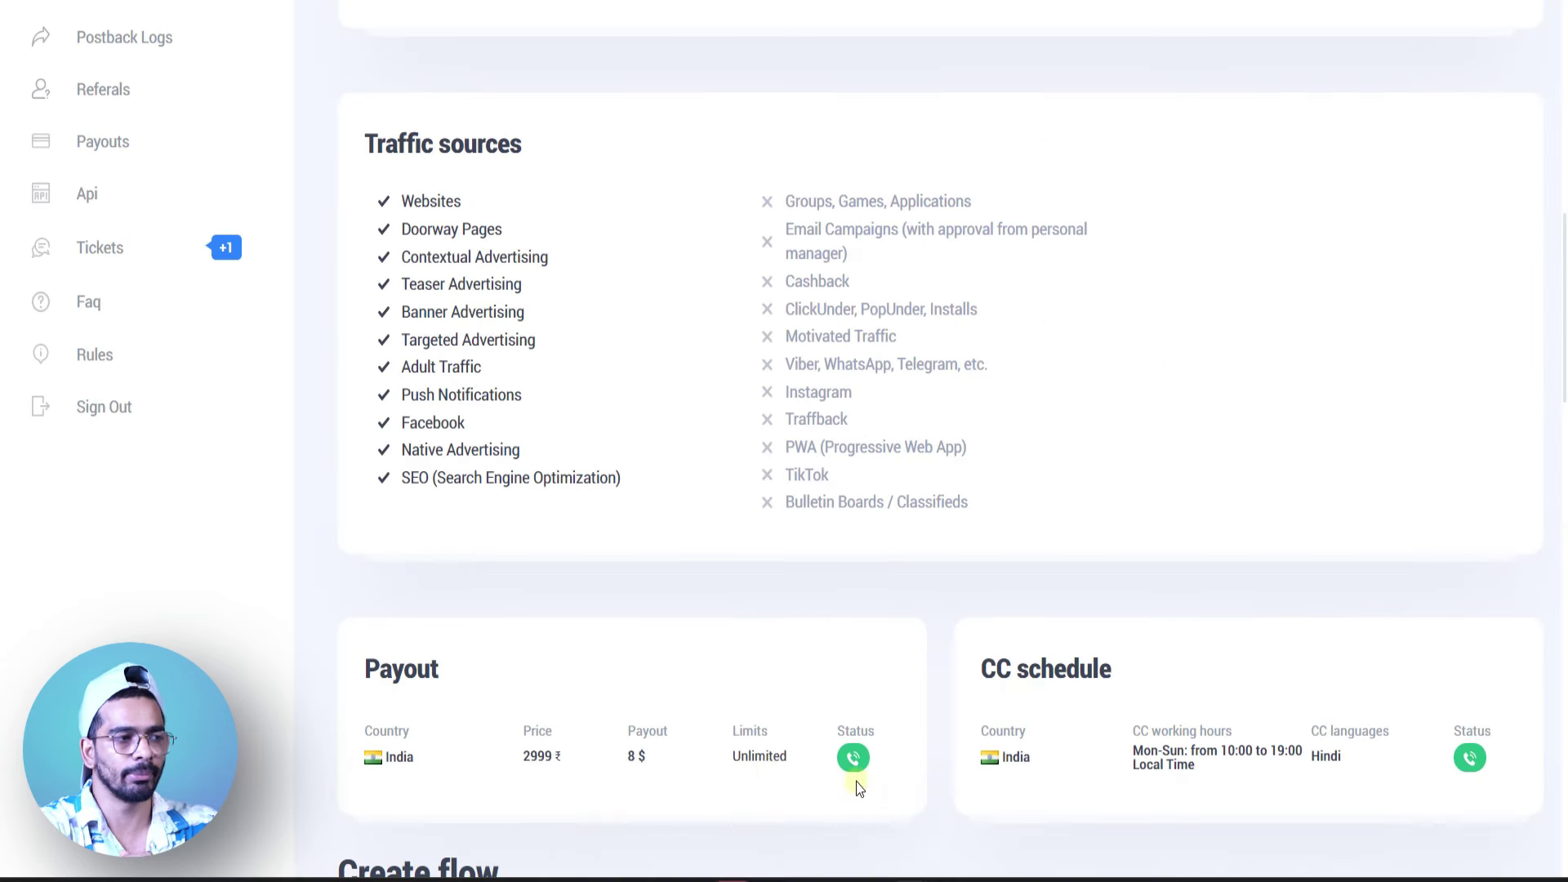
drag(699, 766, 808, 767)
click(795, 805)
drag(980, 776, 1015, 772)
click(1042, 797)
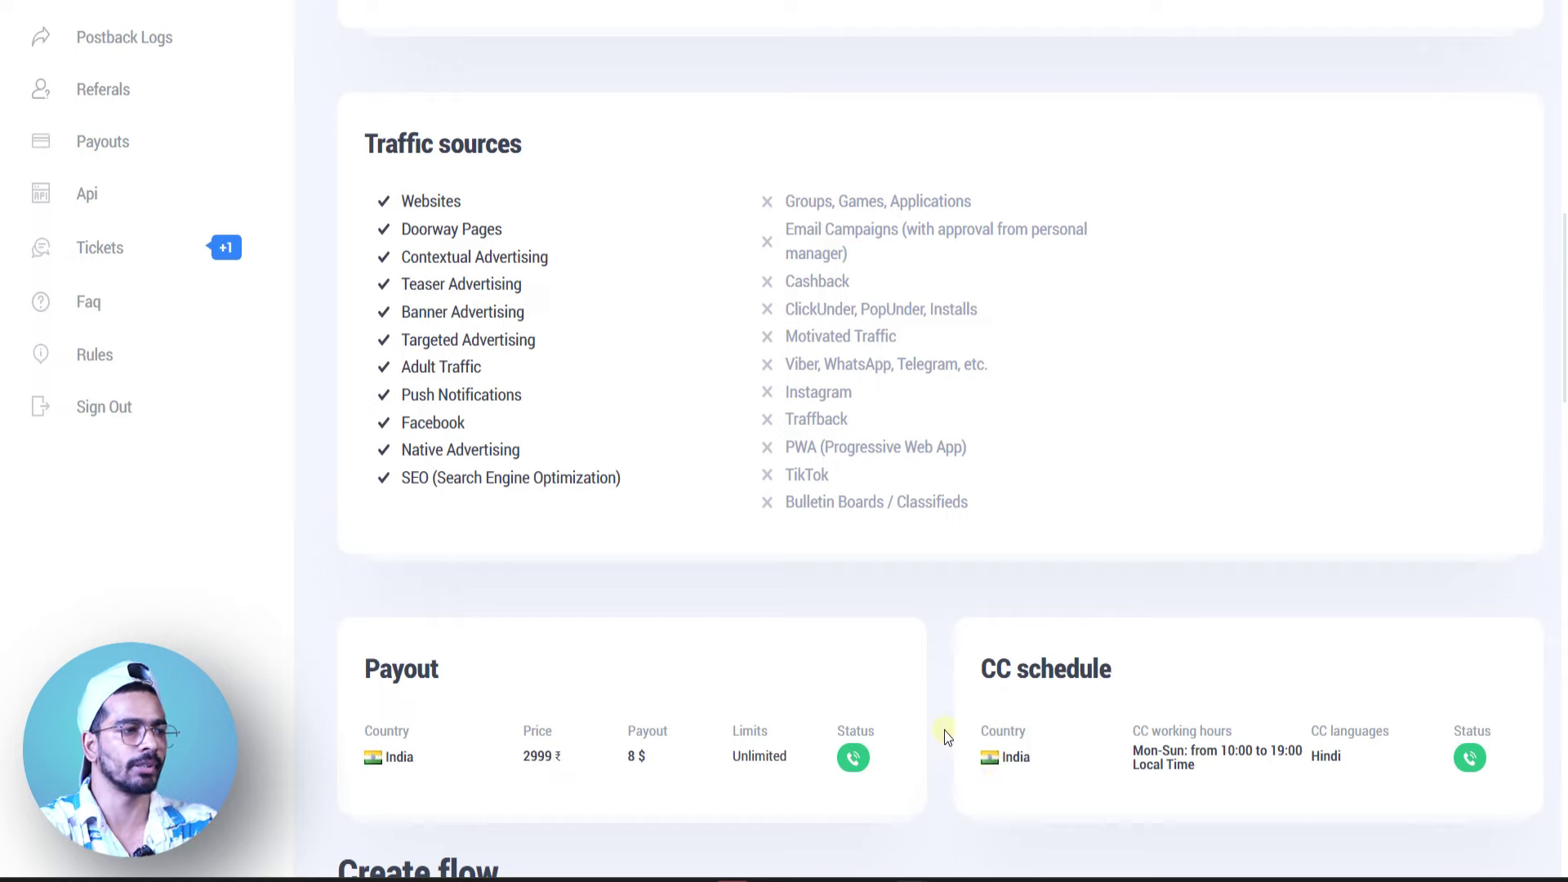
Name the offer's new flow herbal india and choose push.house as its traffic source.
scroll(944, 730, down, 4)
scroll(676, 605, up, 1)
drag(285, 586, 514, 609)
click(570, 616)
click(494, 744)
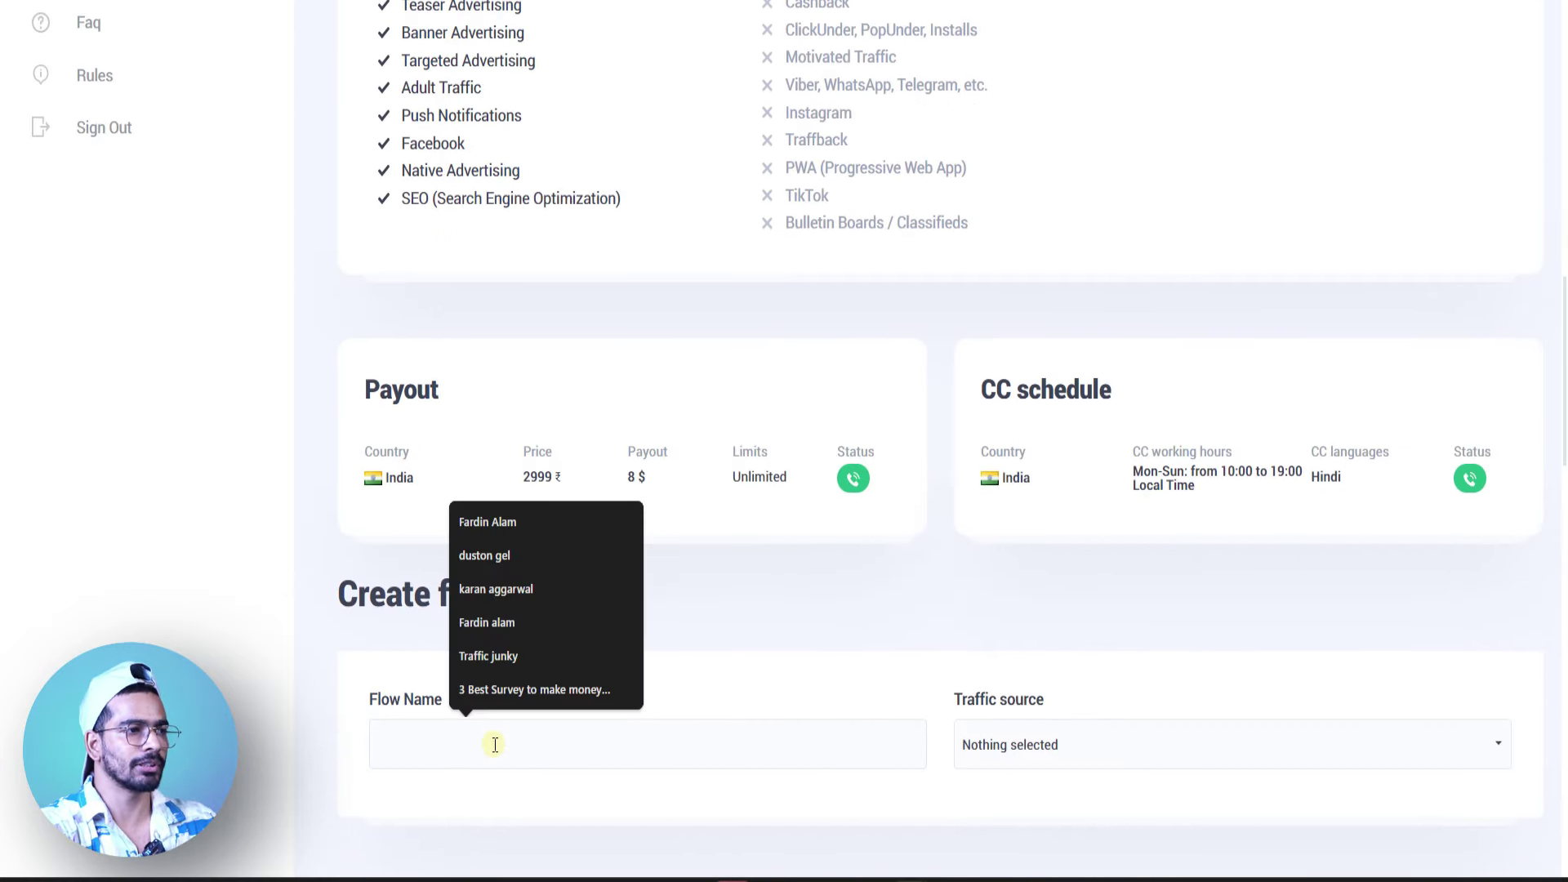
text(herbal india)
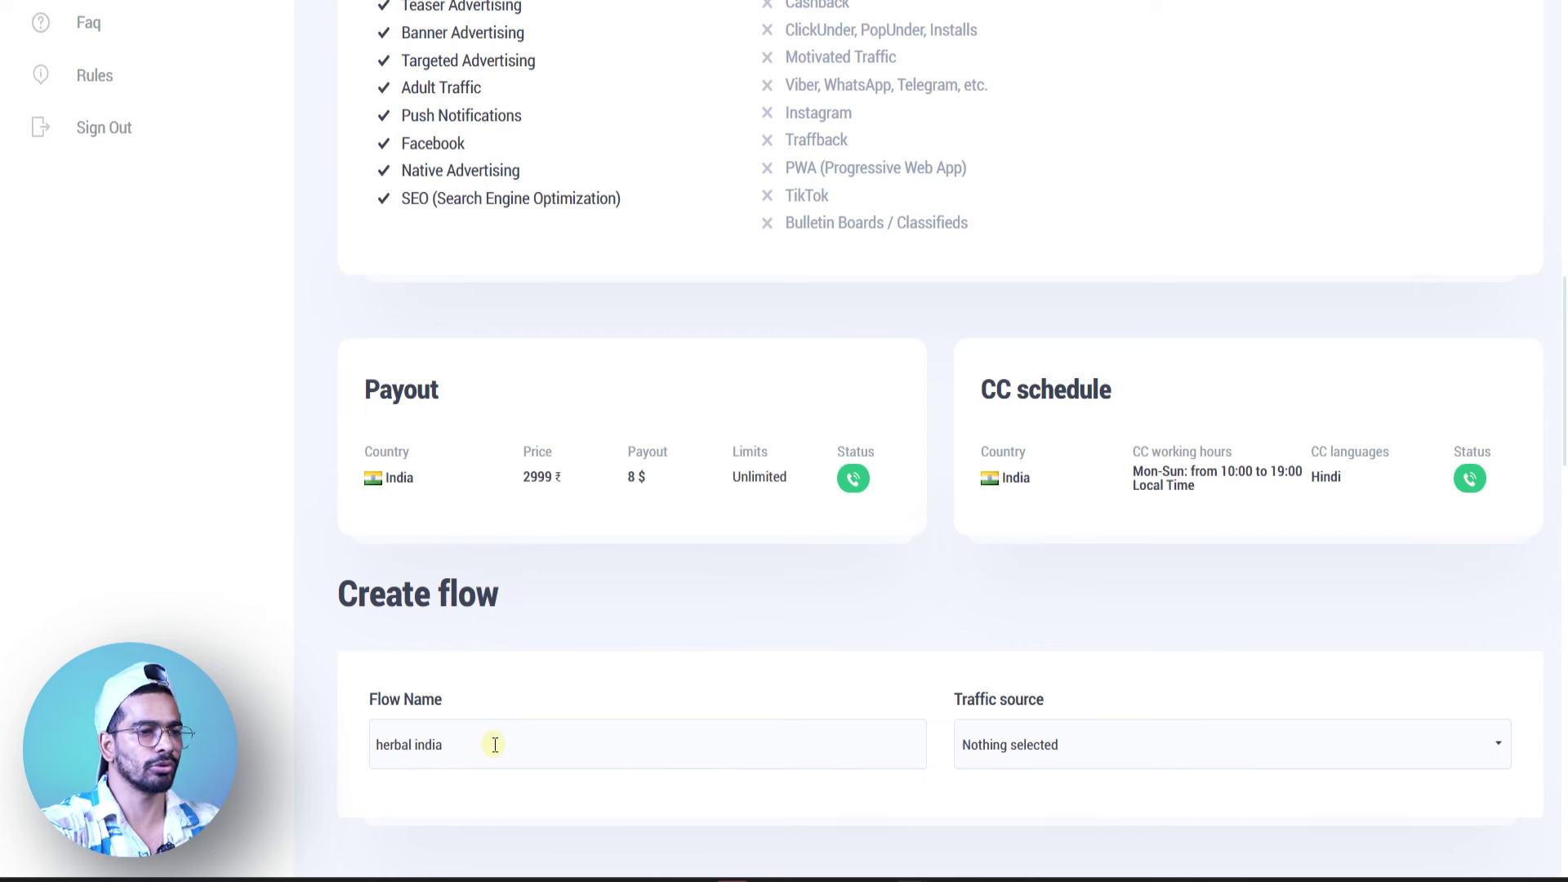
click(1011, 745)
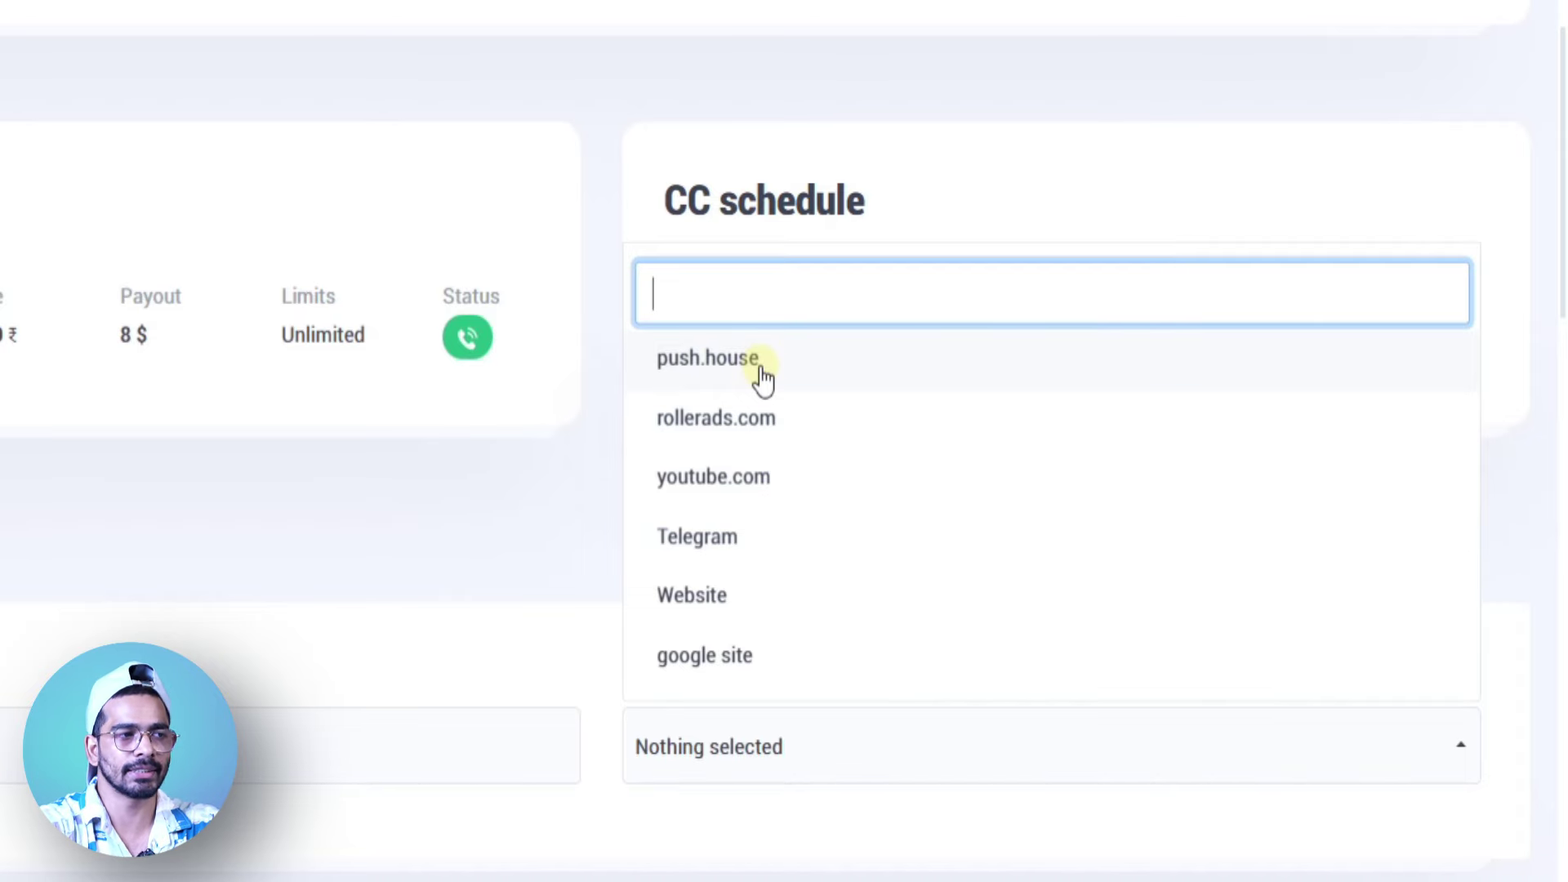
click(759, 367)
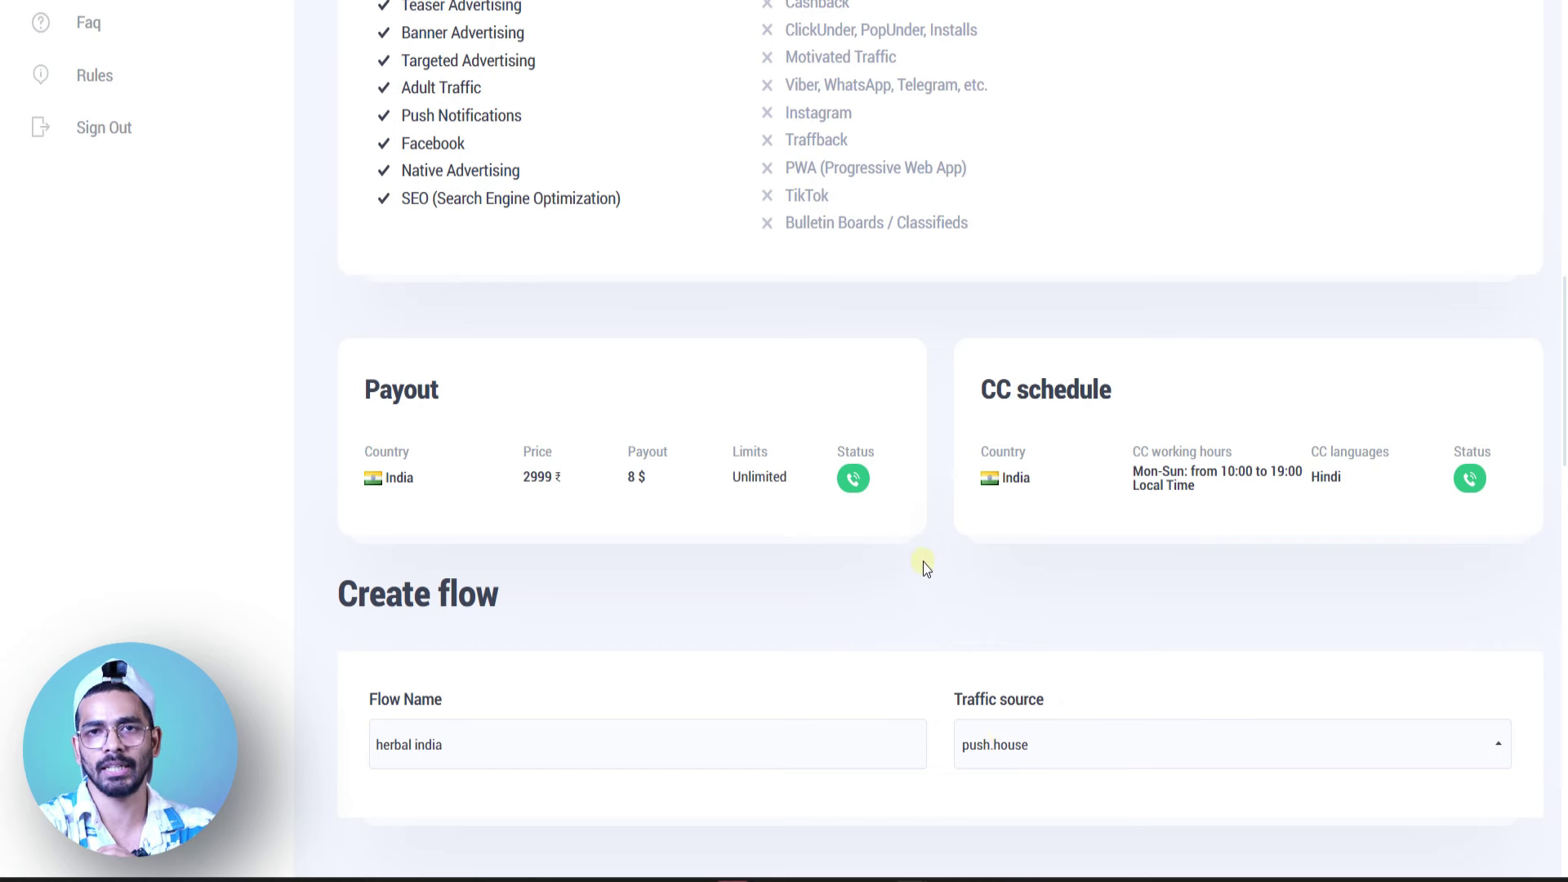
Switch the Land E landing page on and back off, and save the flow to get its link.
scroll(949, 582, down, 2)
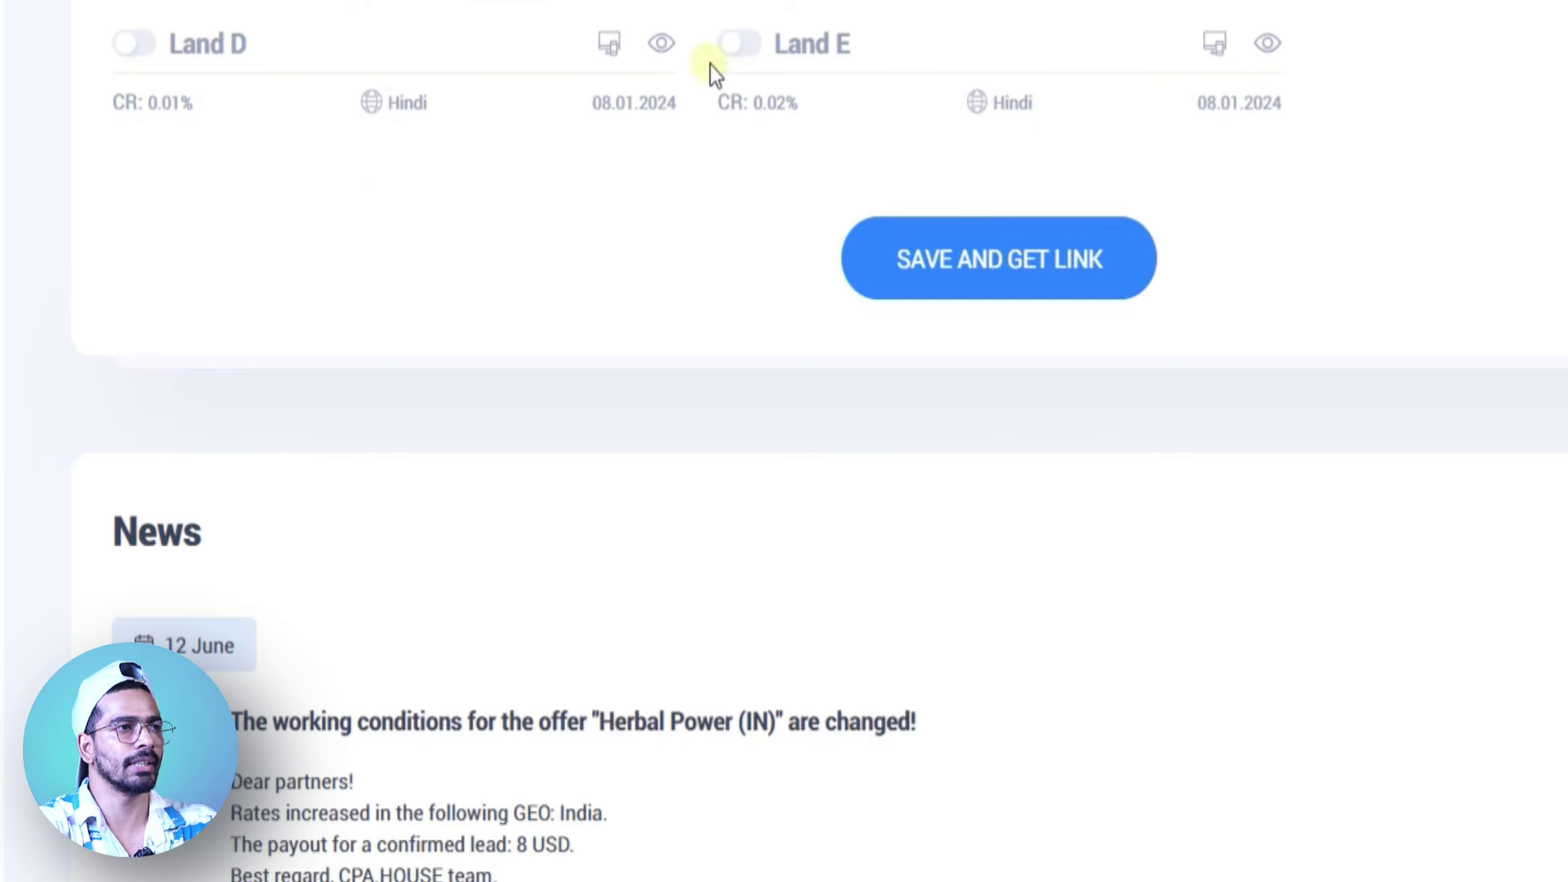
click(738, 46)
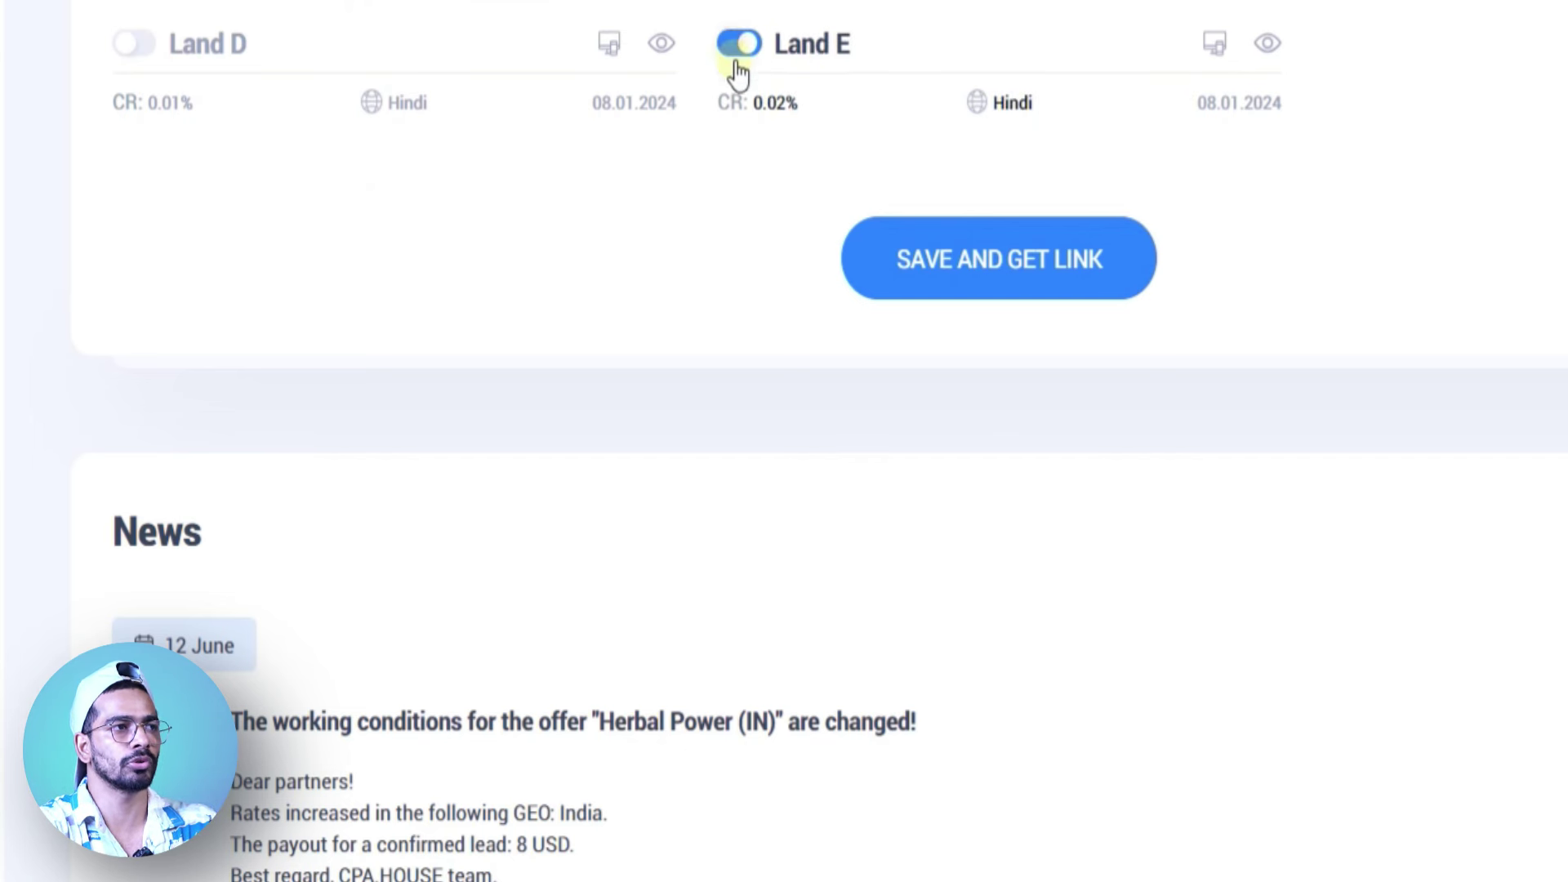
click(743, 50)
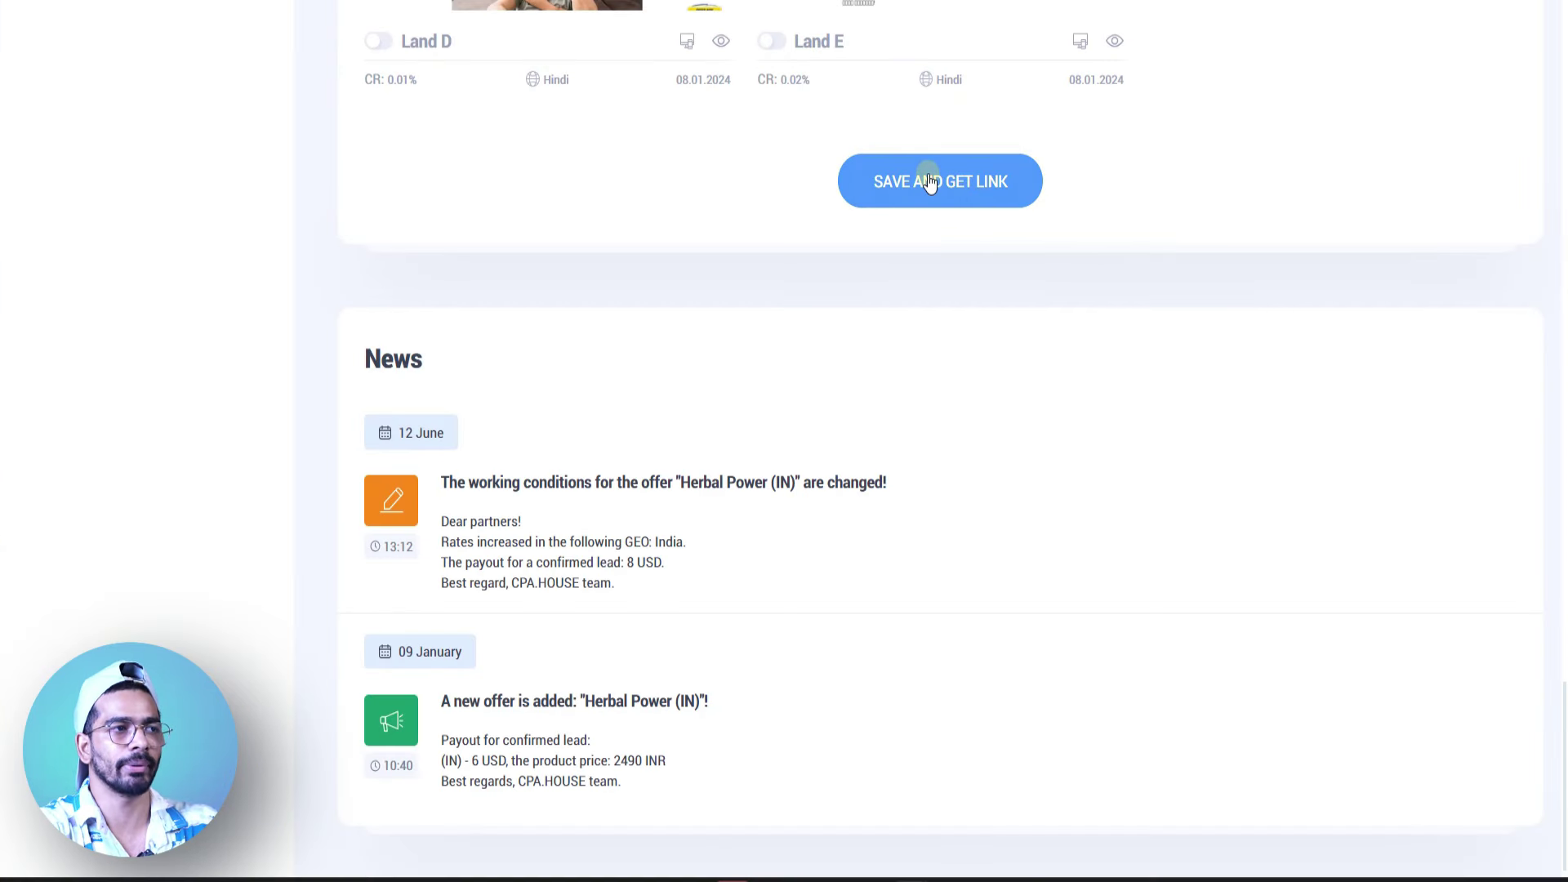
click(929, 181)
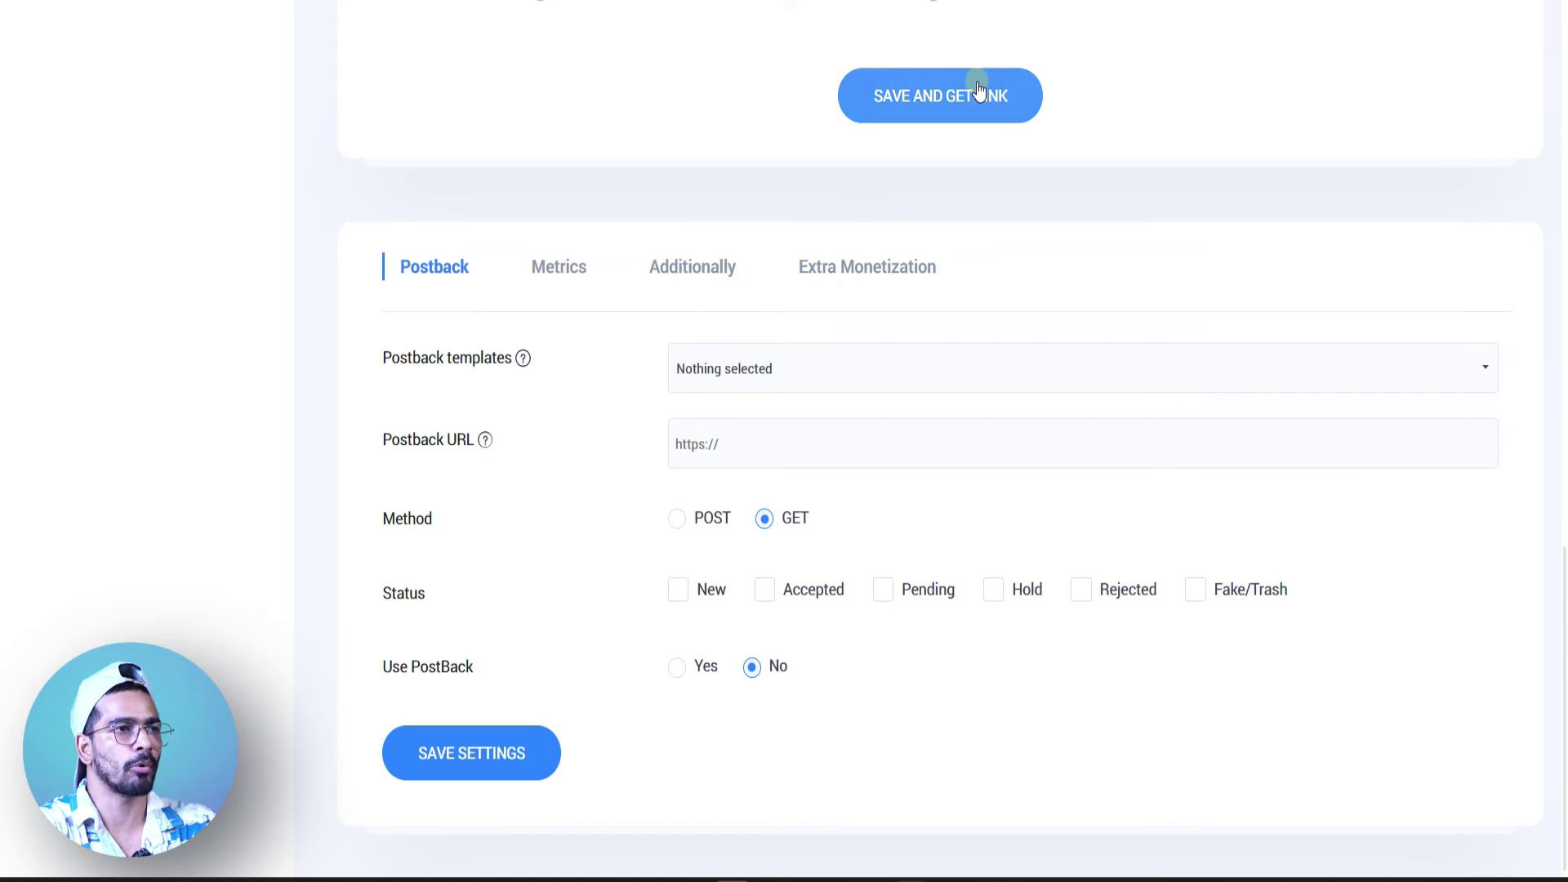
click(934, 96)
click(686, 118)
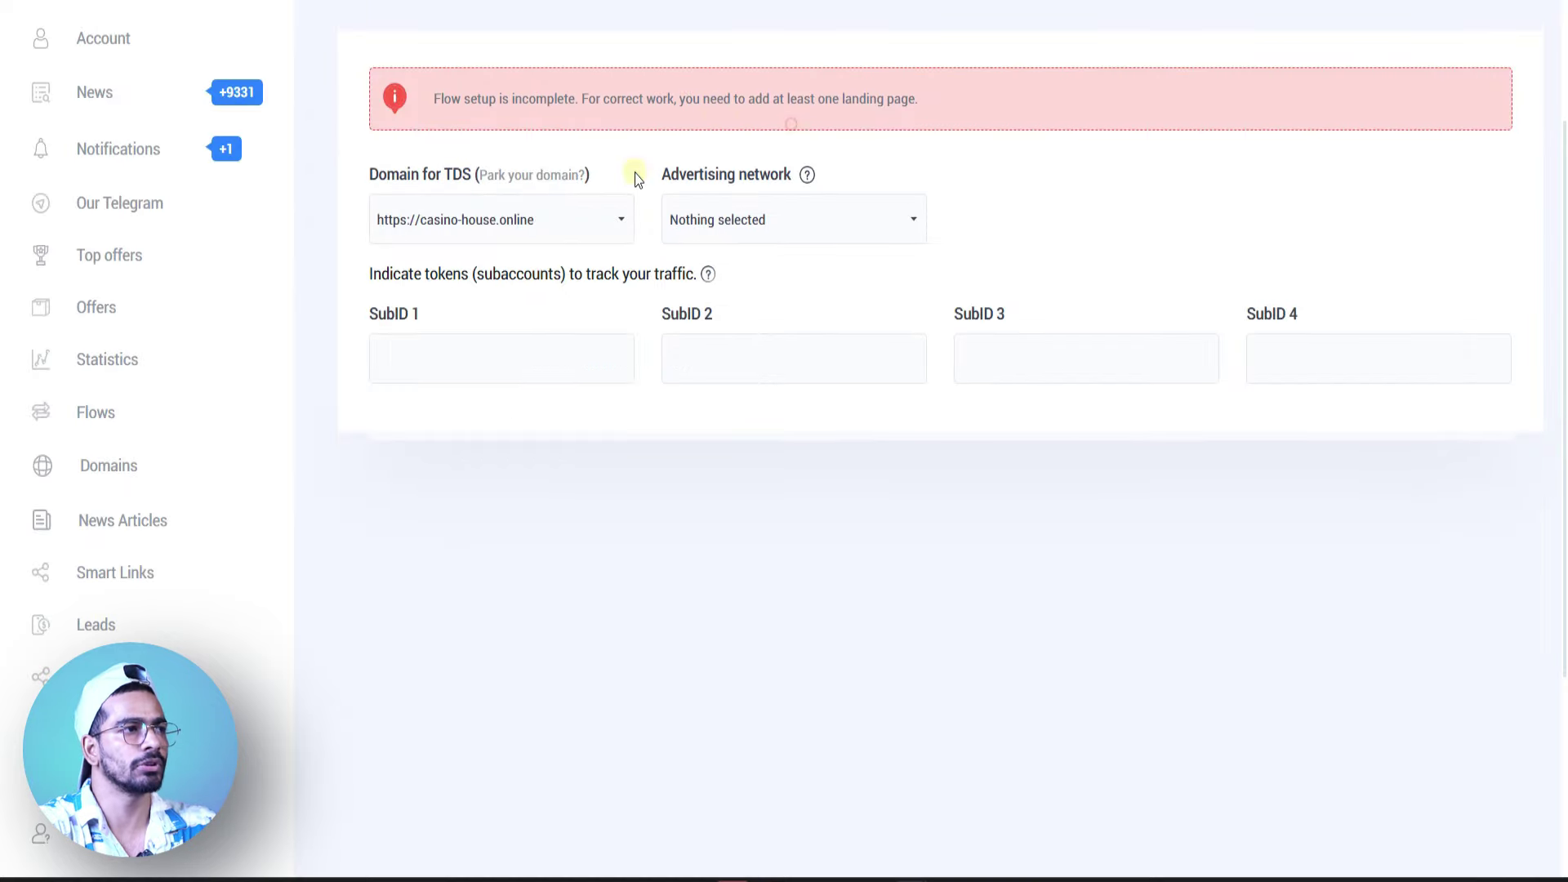
click(604, 221)
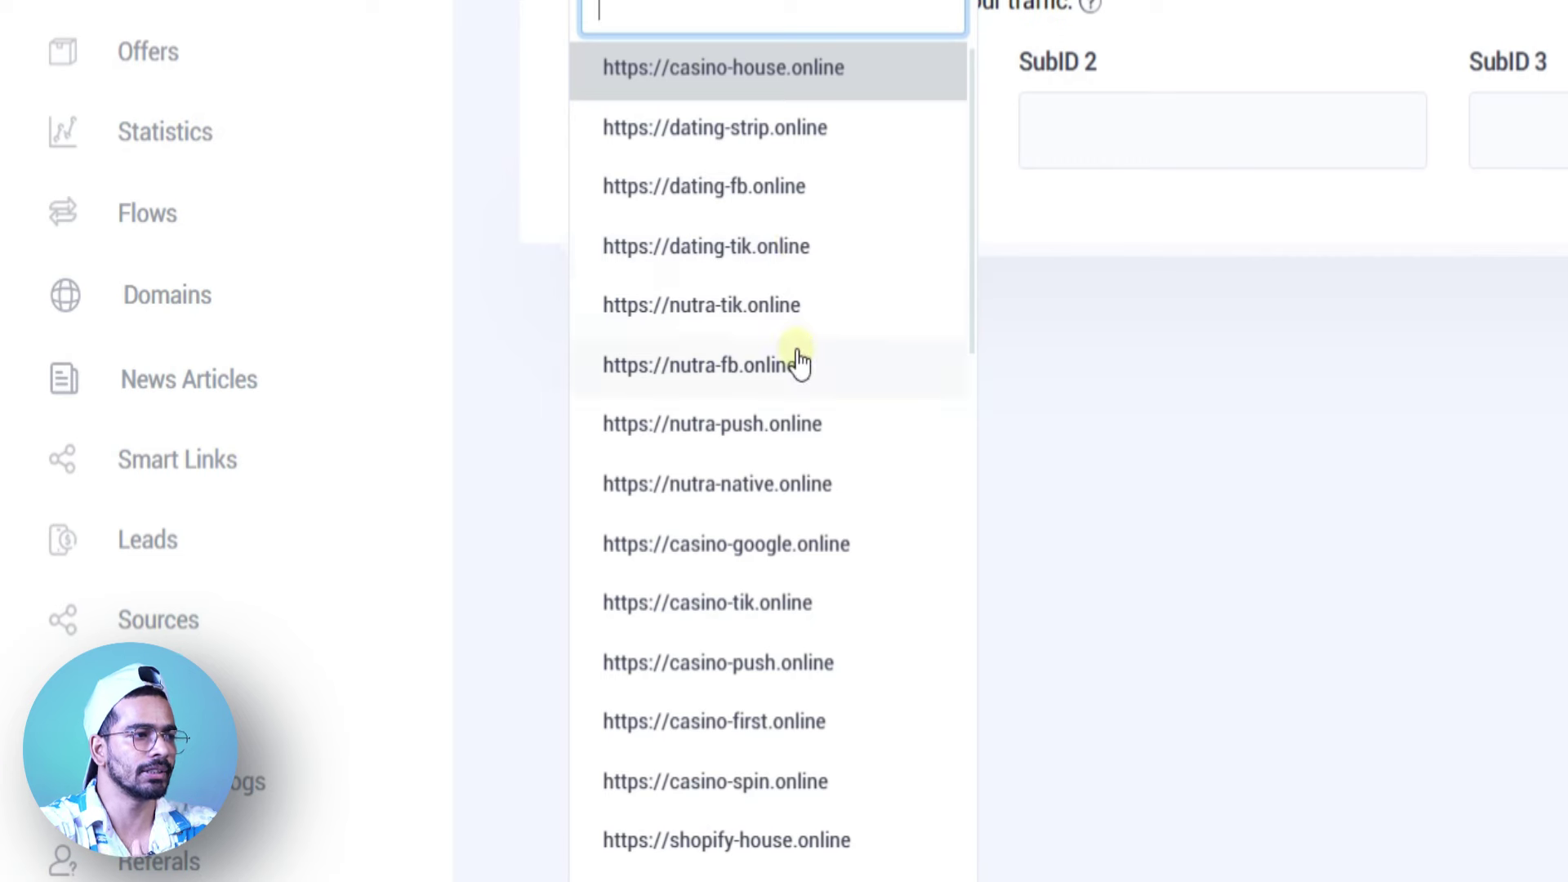
scroll(796, 360, down, 5)
scroll(760, 539, down, 3)
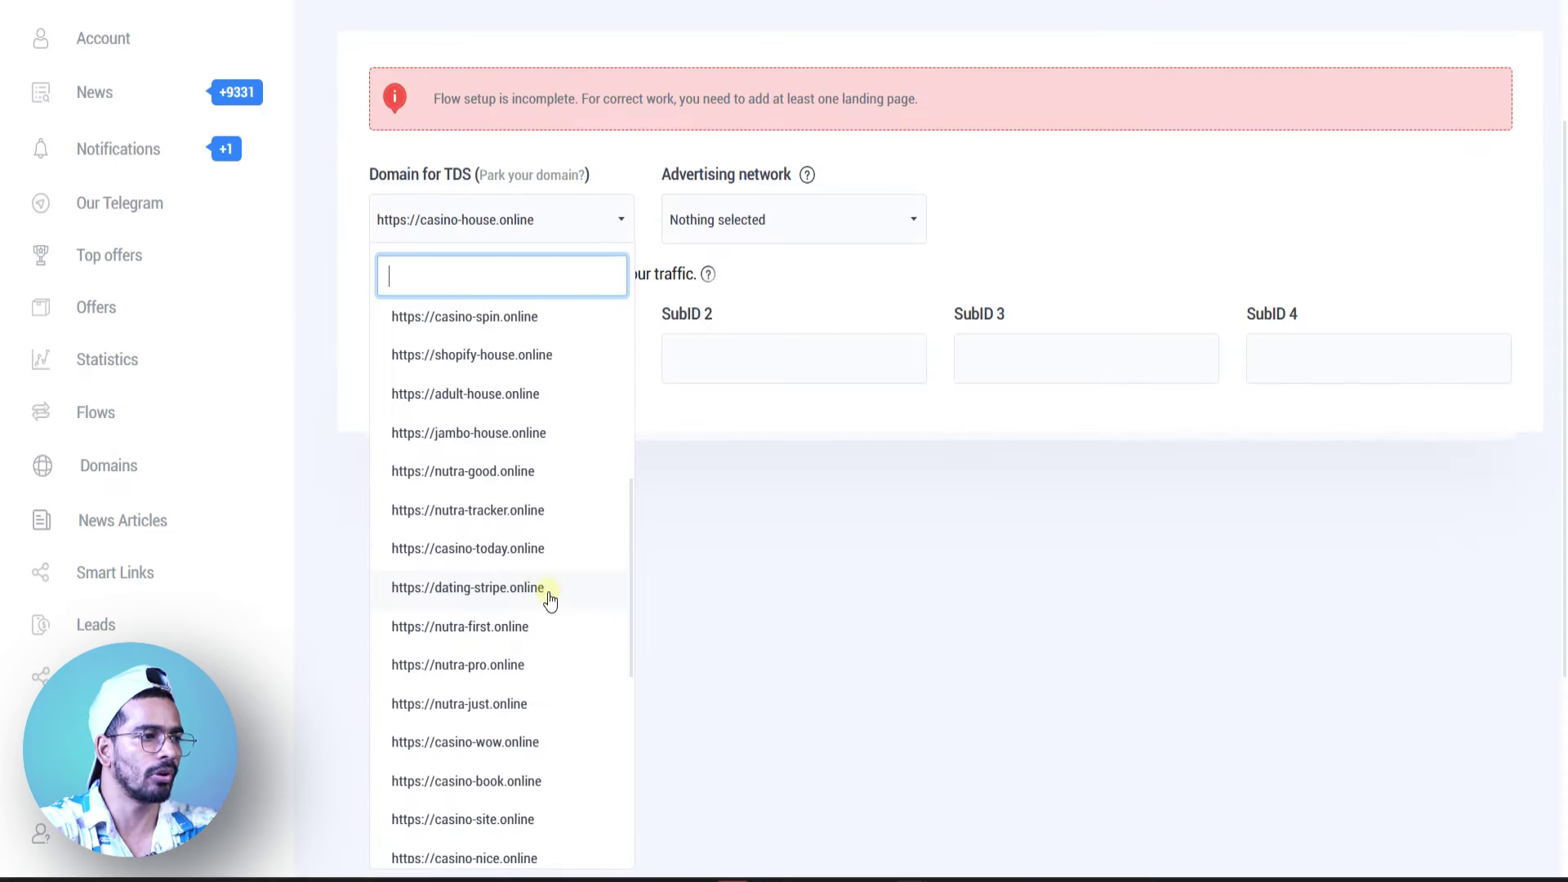
scroll(549, 600, down, 6)
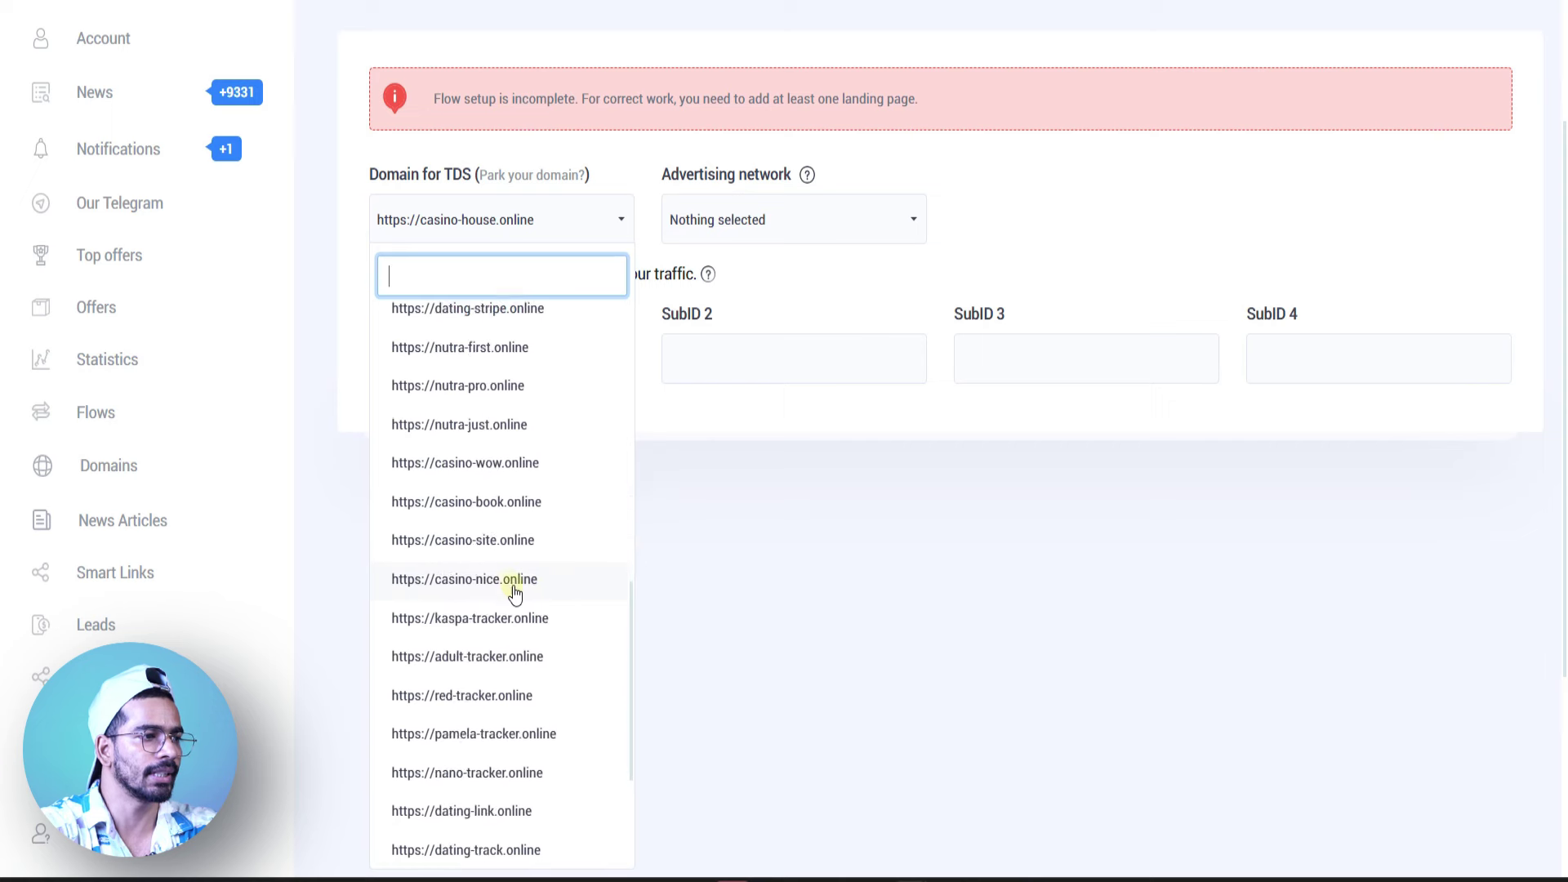
scroll(525, 560, down, 4)
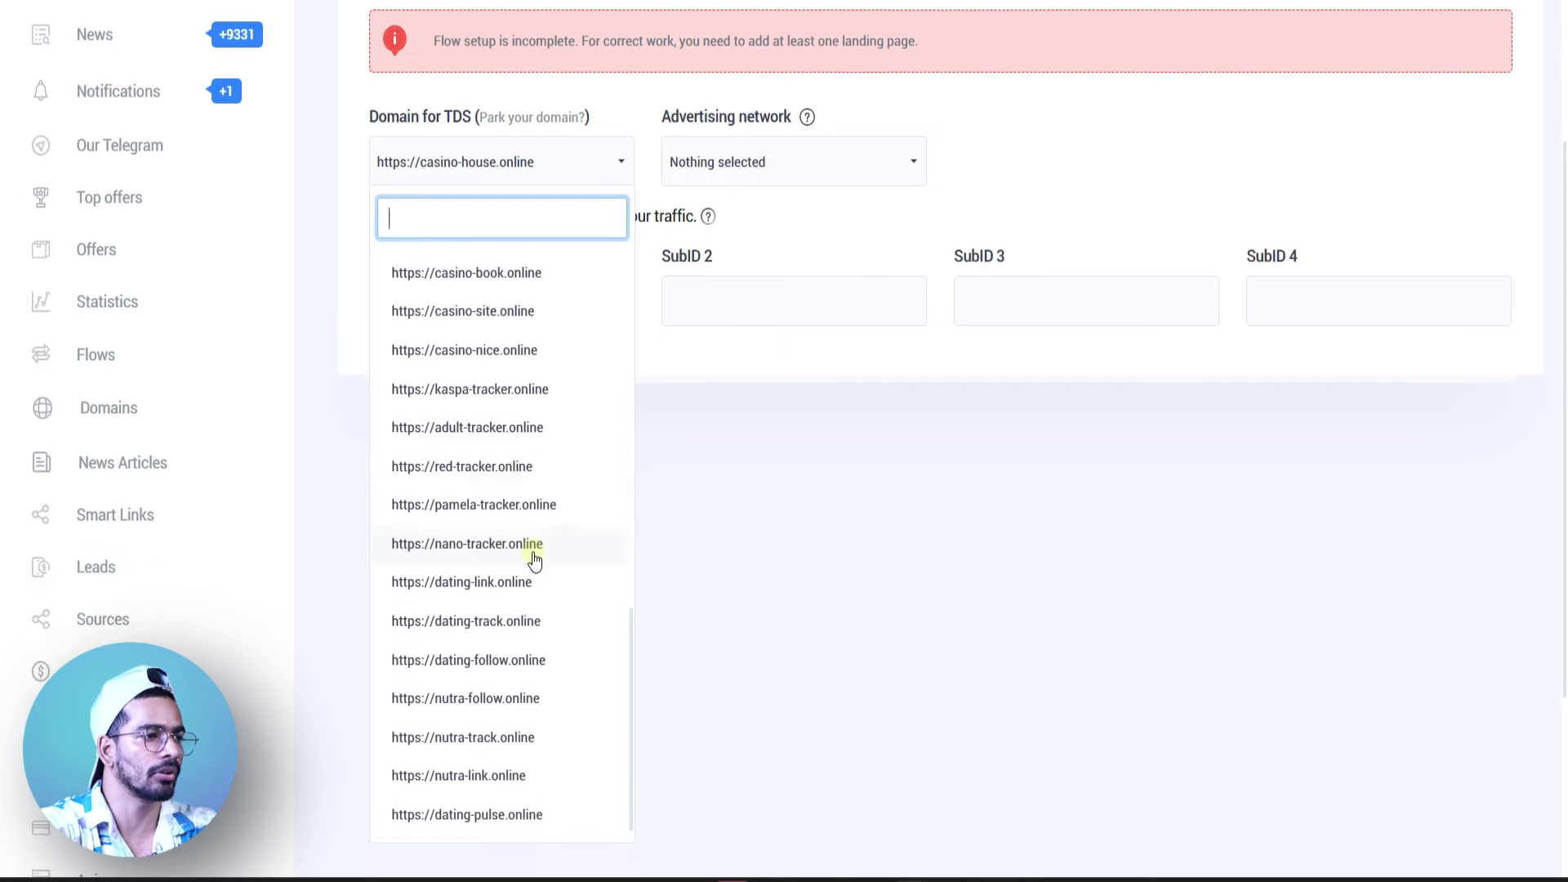
click(522, 855)
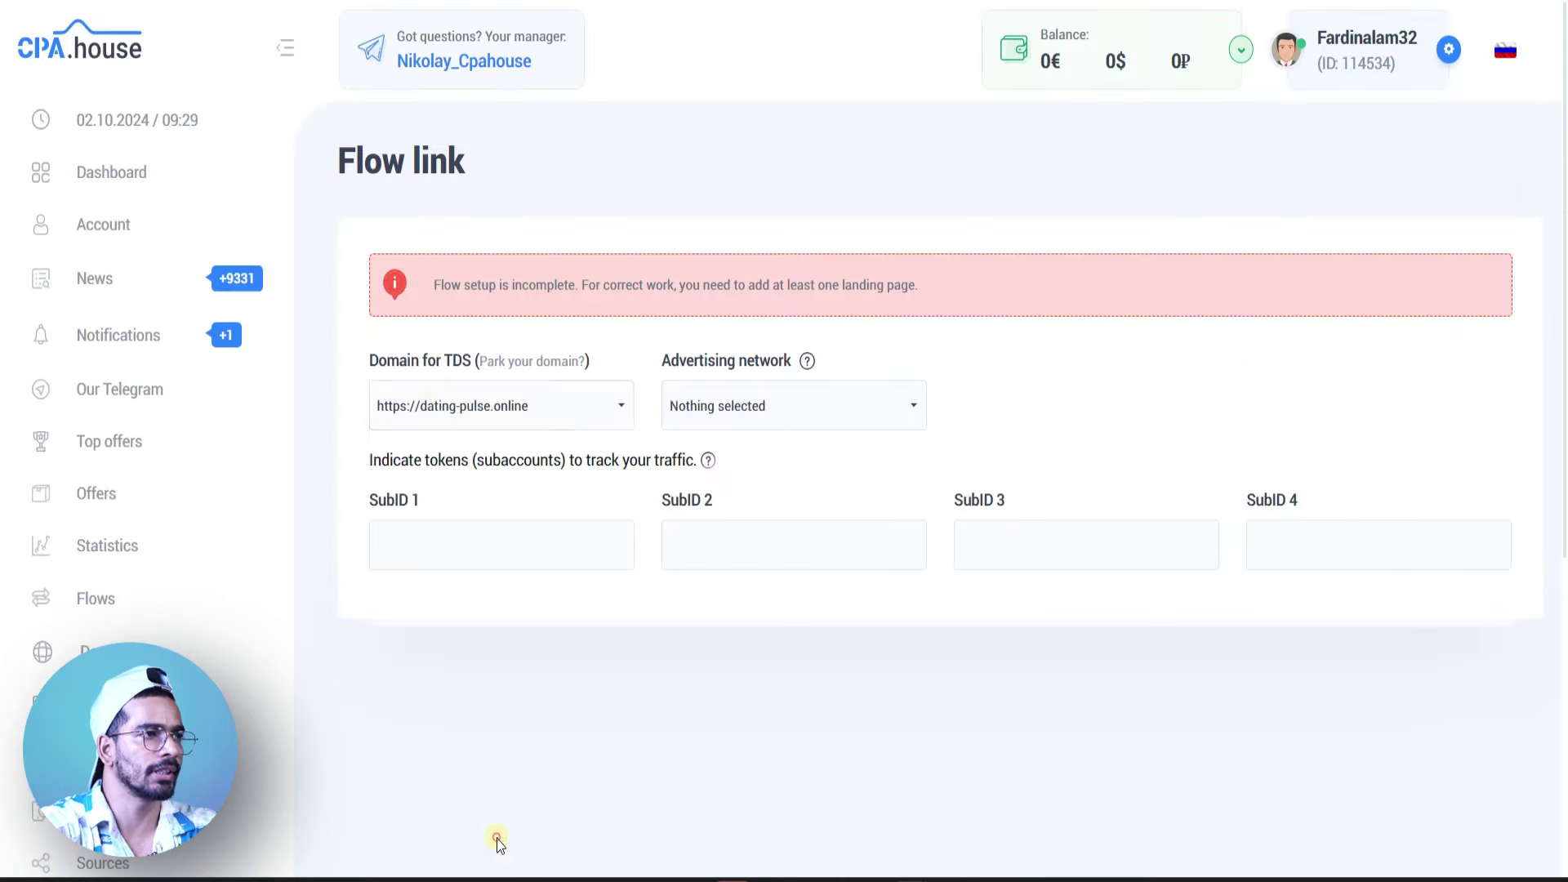
Search the advertising networks for tr, clear the search, and select push.house as the flow link's network.
triple_click(670, 362)
click(863, 420)
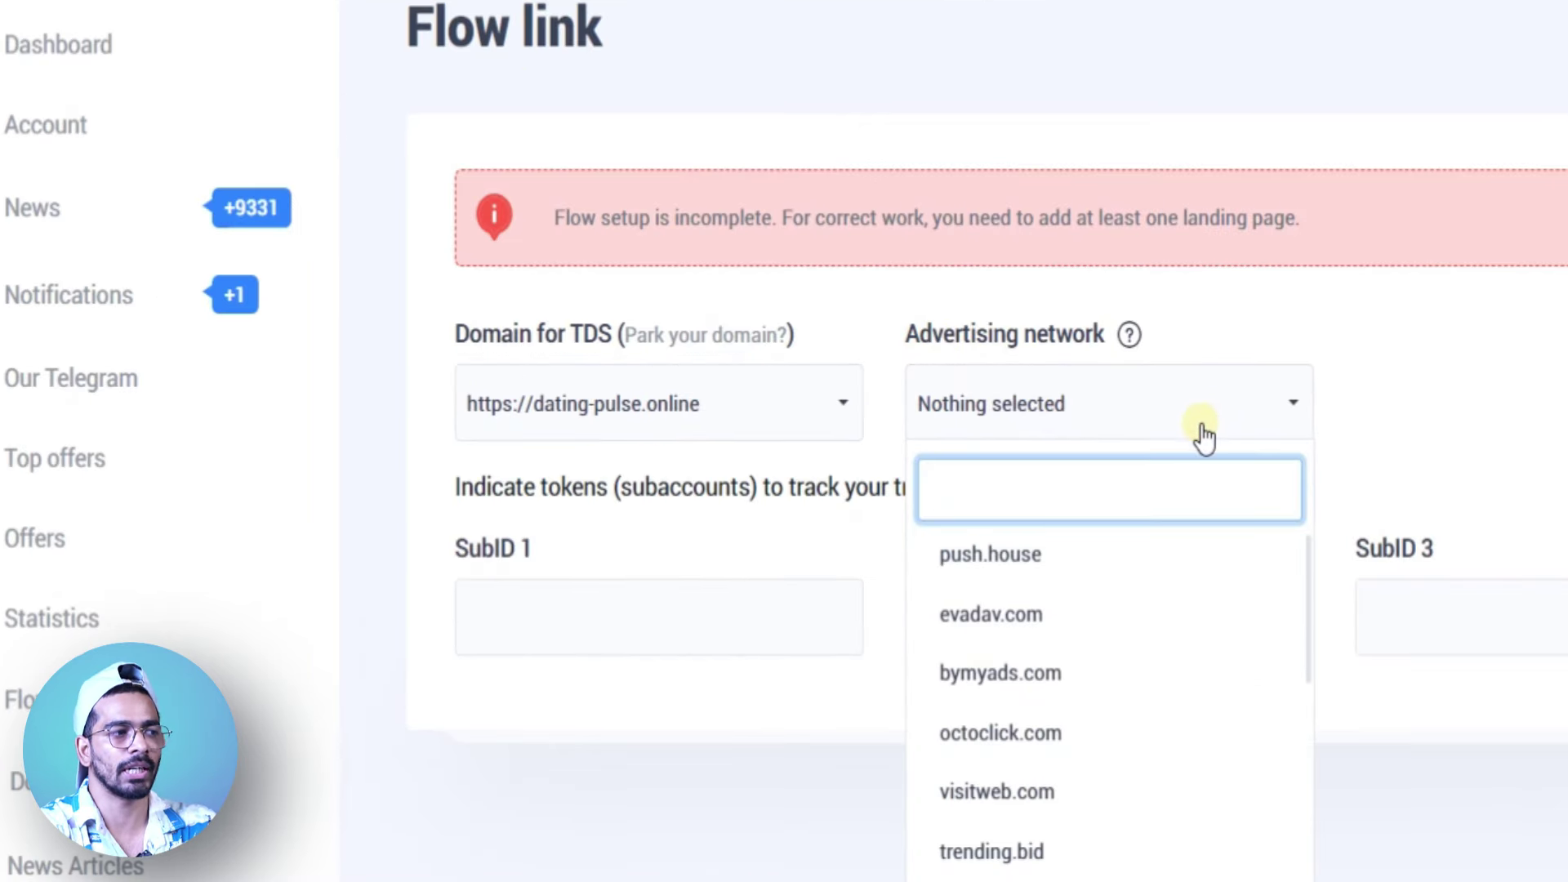
text(tr)
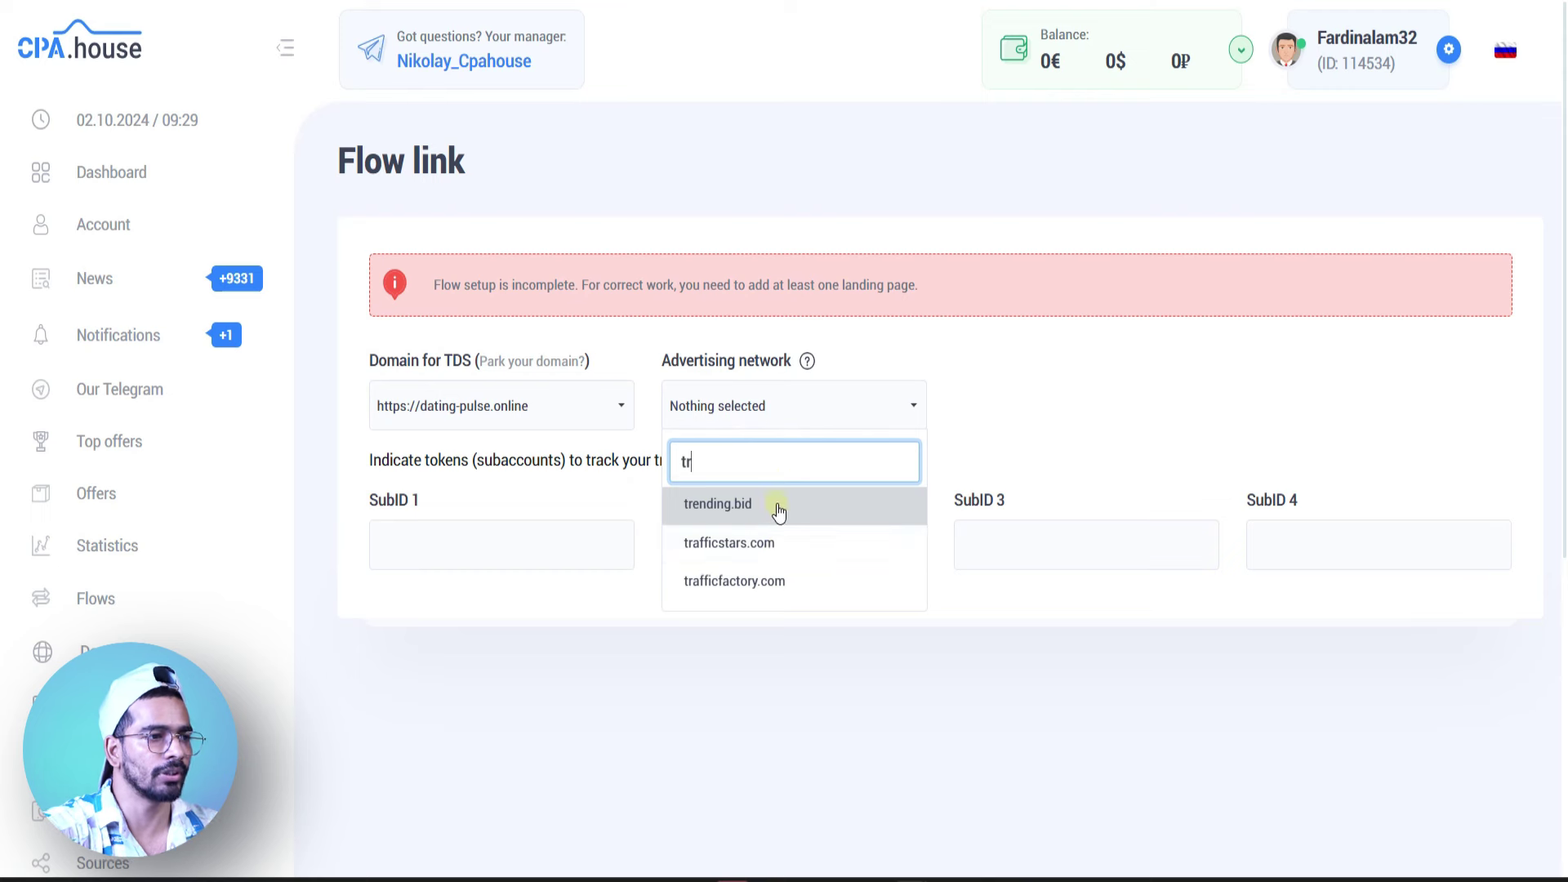
key(BackSpace)
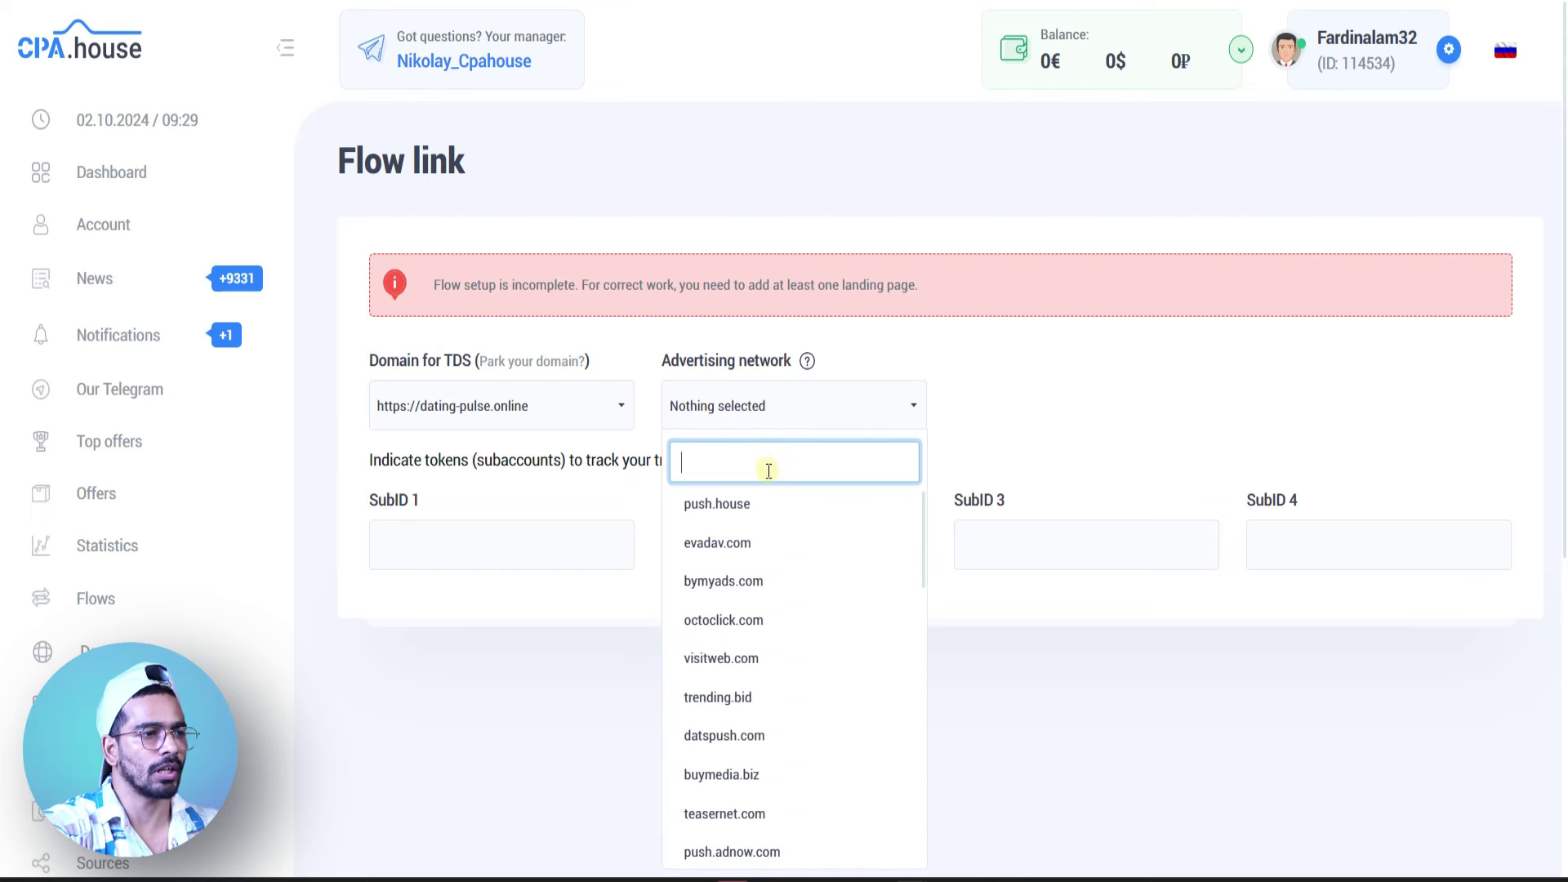
click(746, 506)
scroll(969, 413, down, 3)
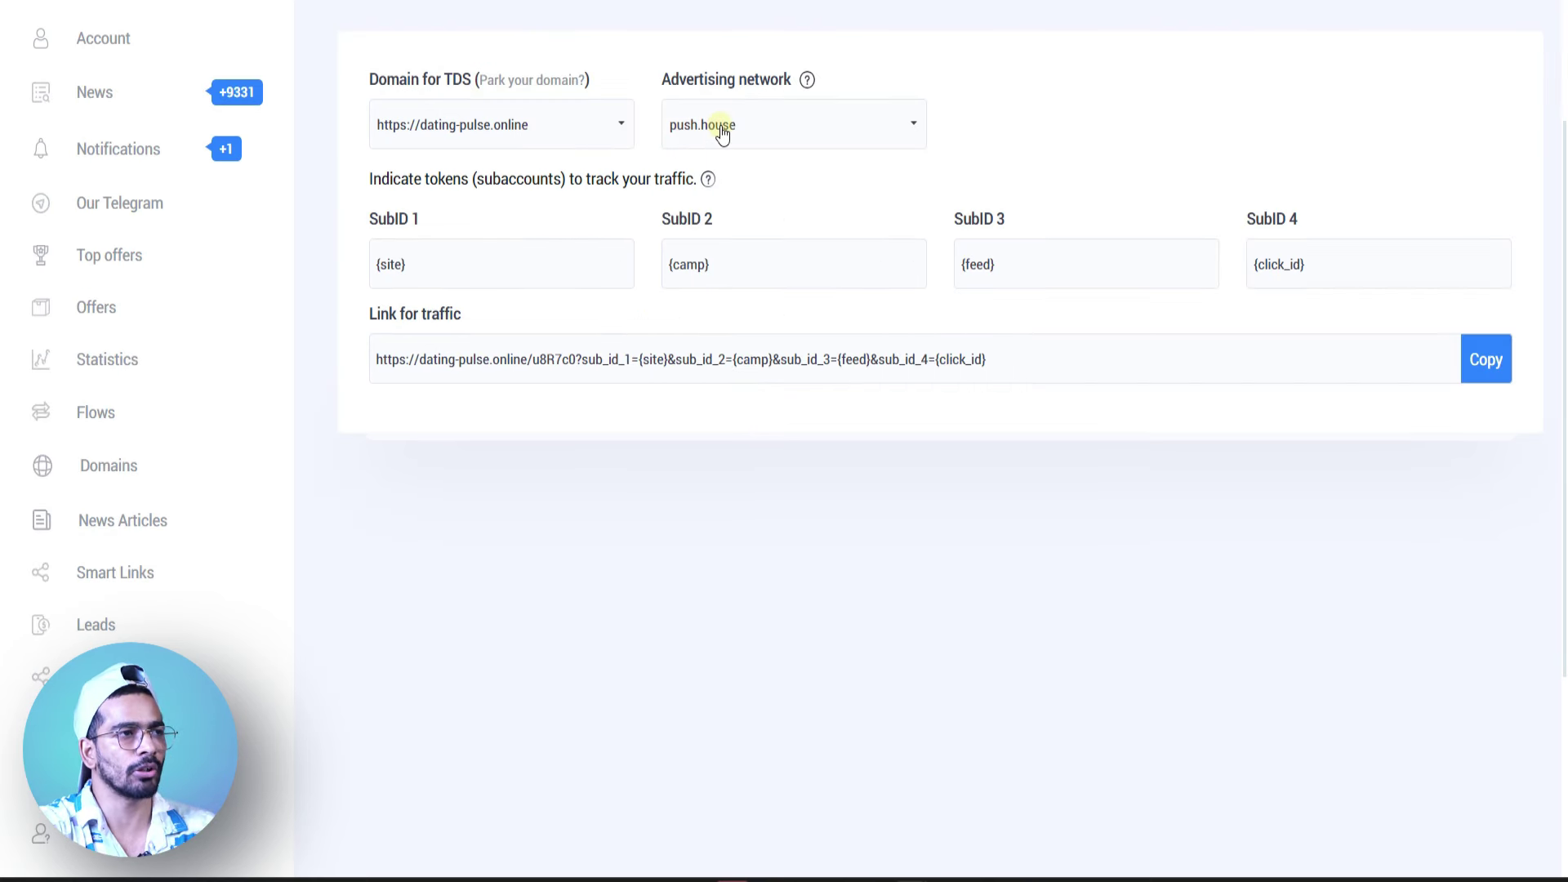
Copy the flow's generated link for traffic.
drag(364, 316, 473, 315)
click(403, 366)
click(1473, 364)
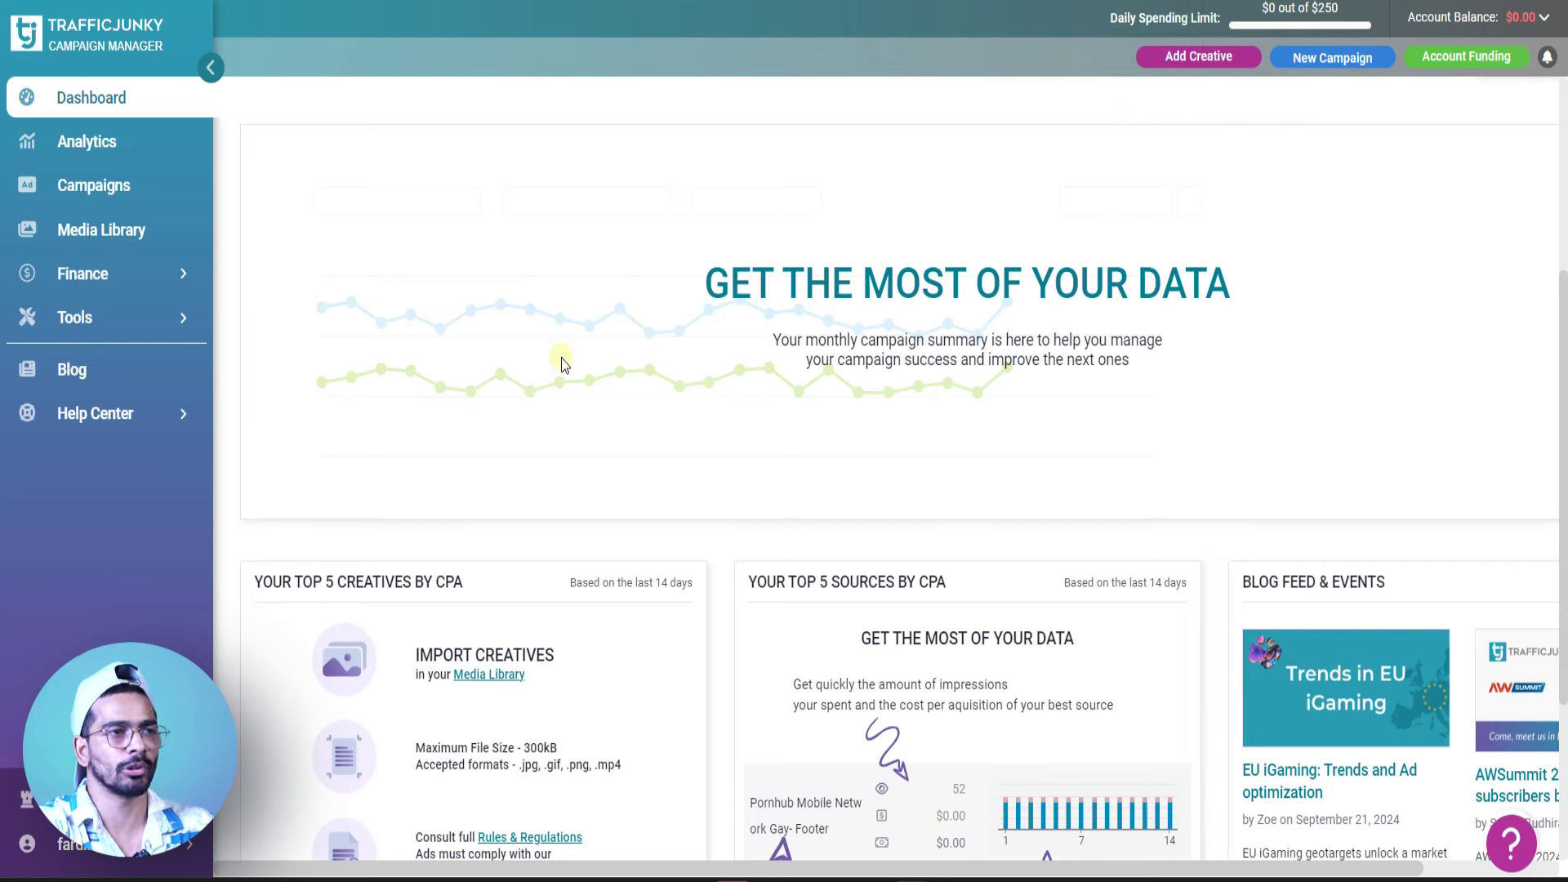
Start a new regular campaign in TrafficJunky and name it herbal male india.
scroll(561, 358, up, 3)
mouse_move(388, 213)
click(286, 245)
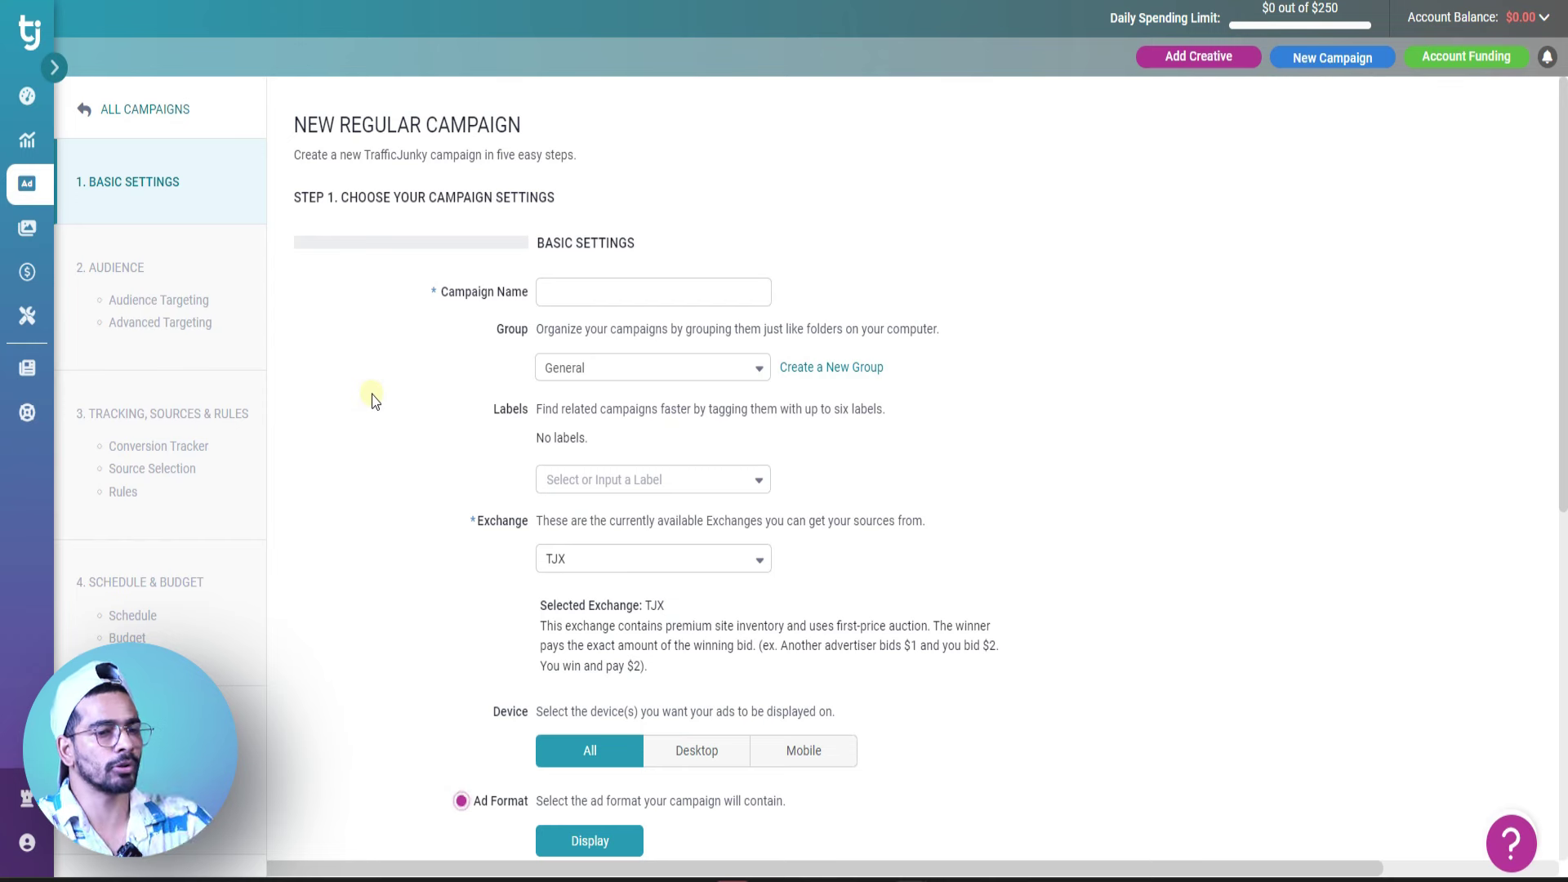
click(546, 295)
text(herbal mak)
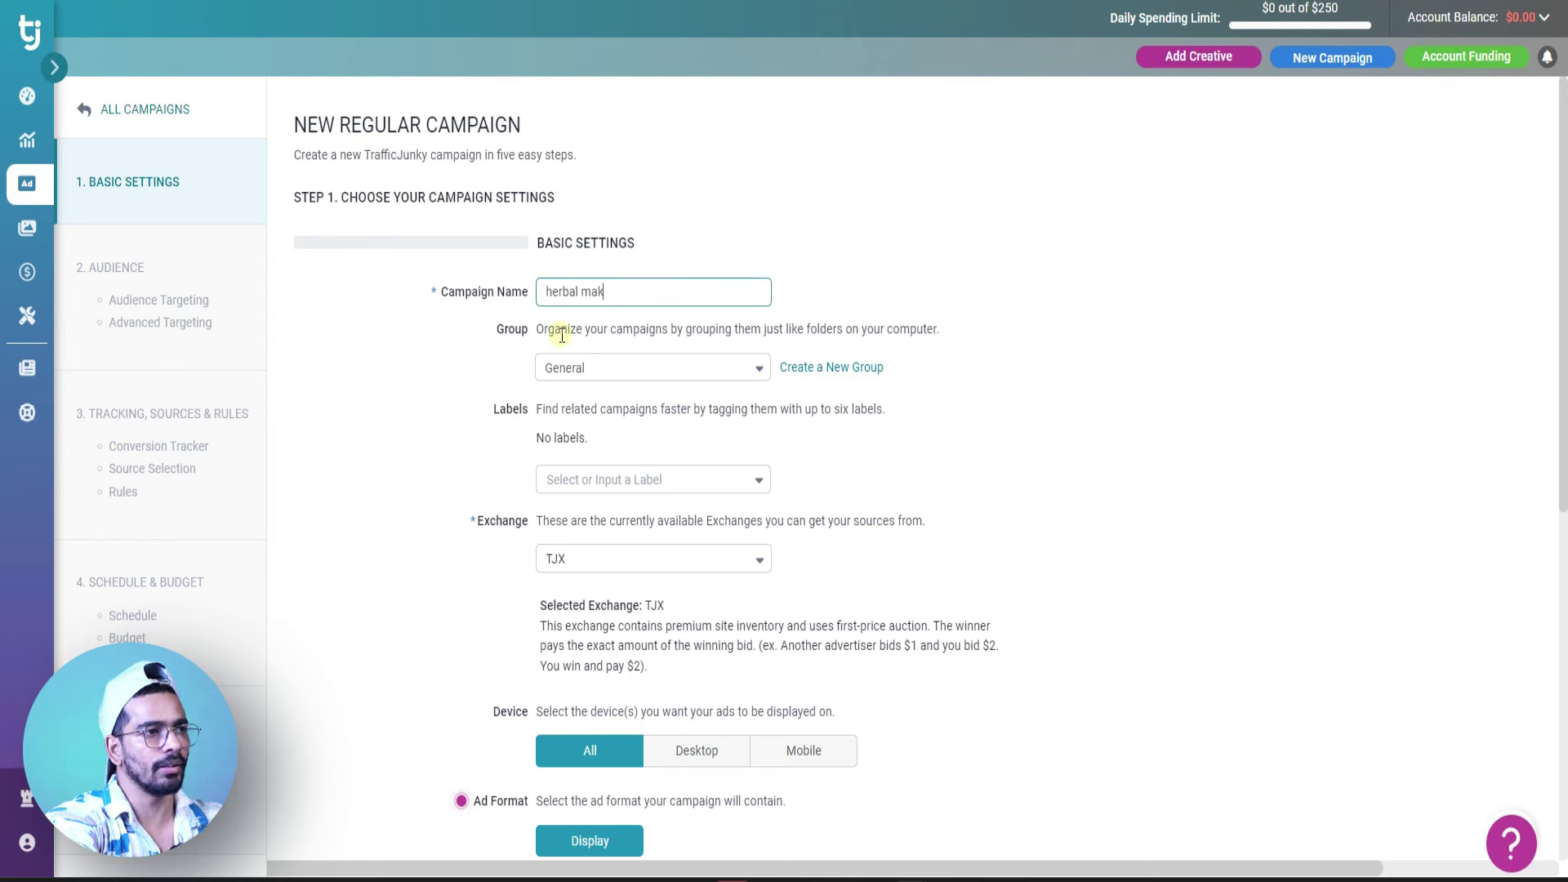
key(BackSpace)
text(le india)
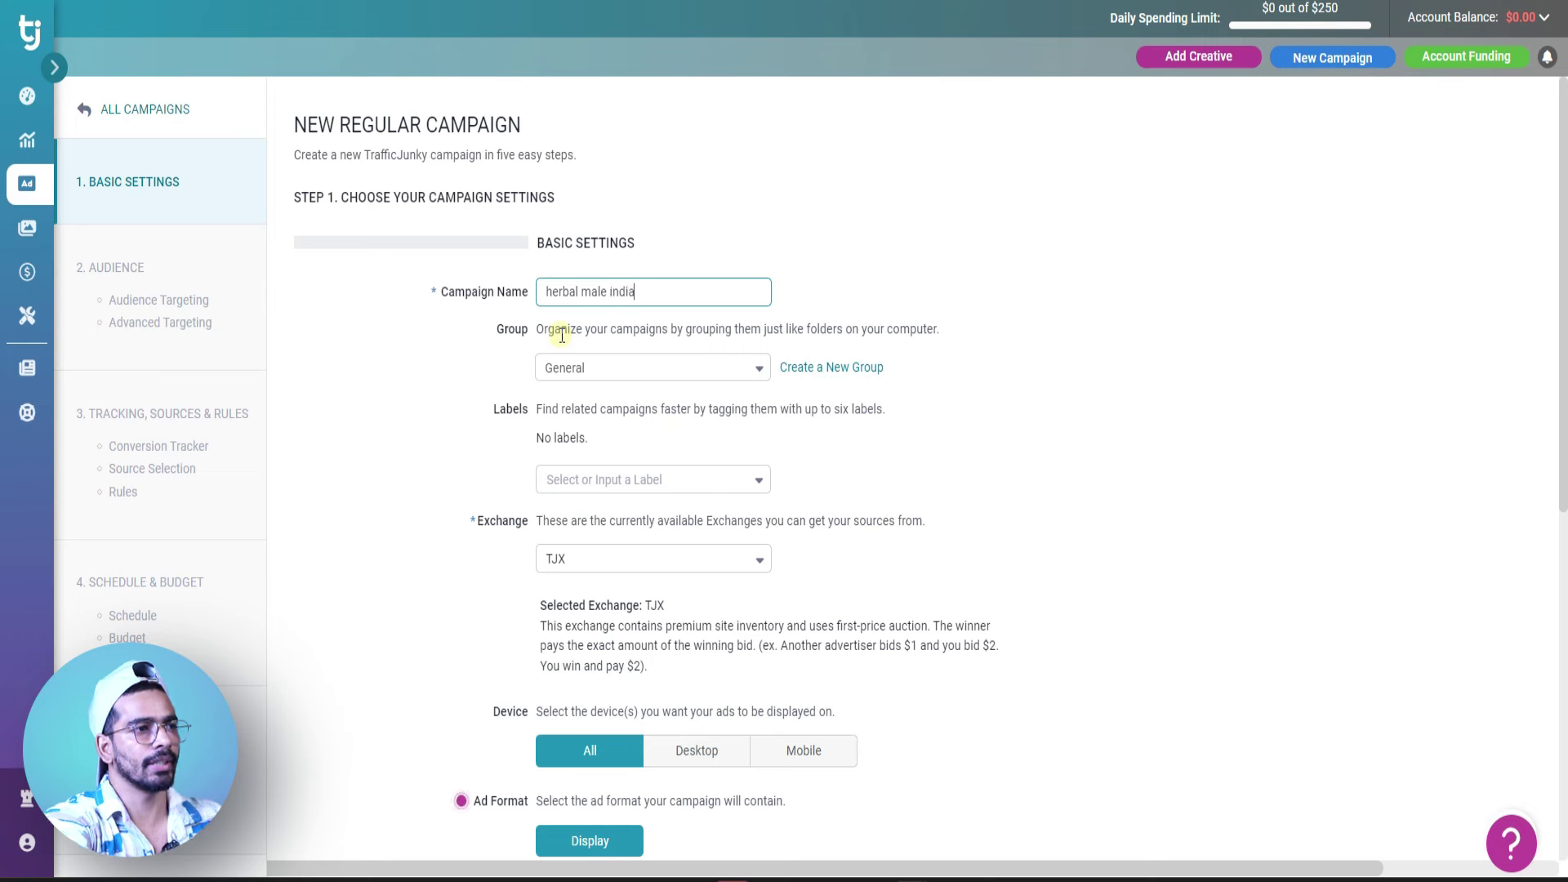
click(565, 335)
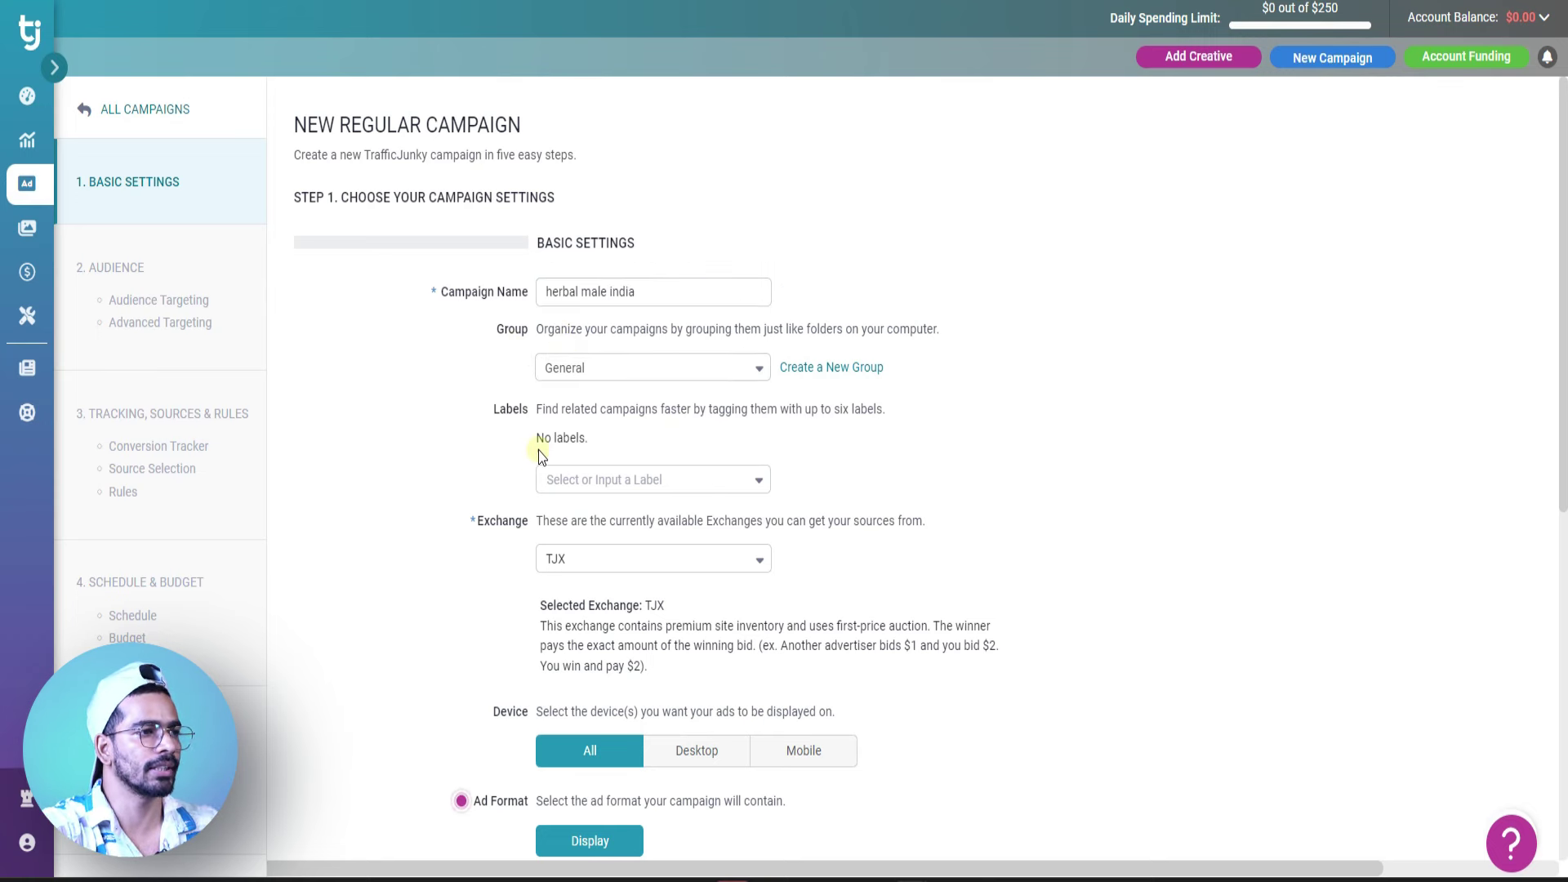
Review the campaign's basic settings for exchange, device, ad format, ad type, ad dimensions, content category and gender.
scroll(653, 563, down, 1)
scroll(653, 563, down, 1)
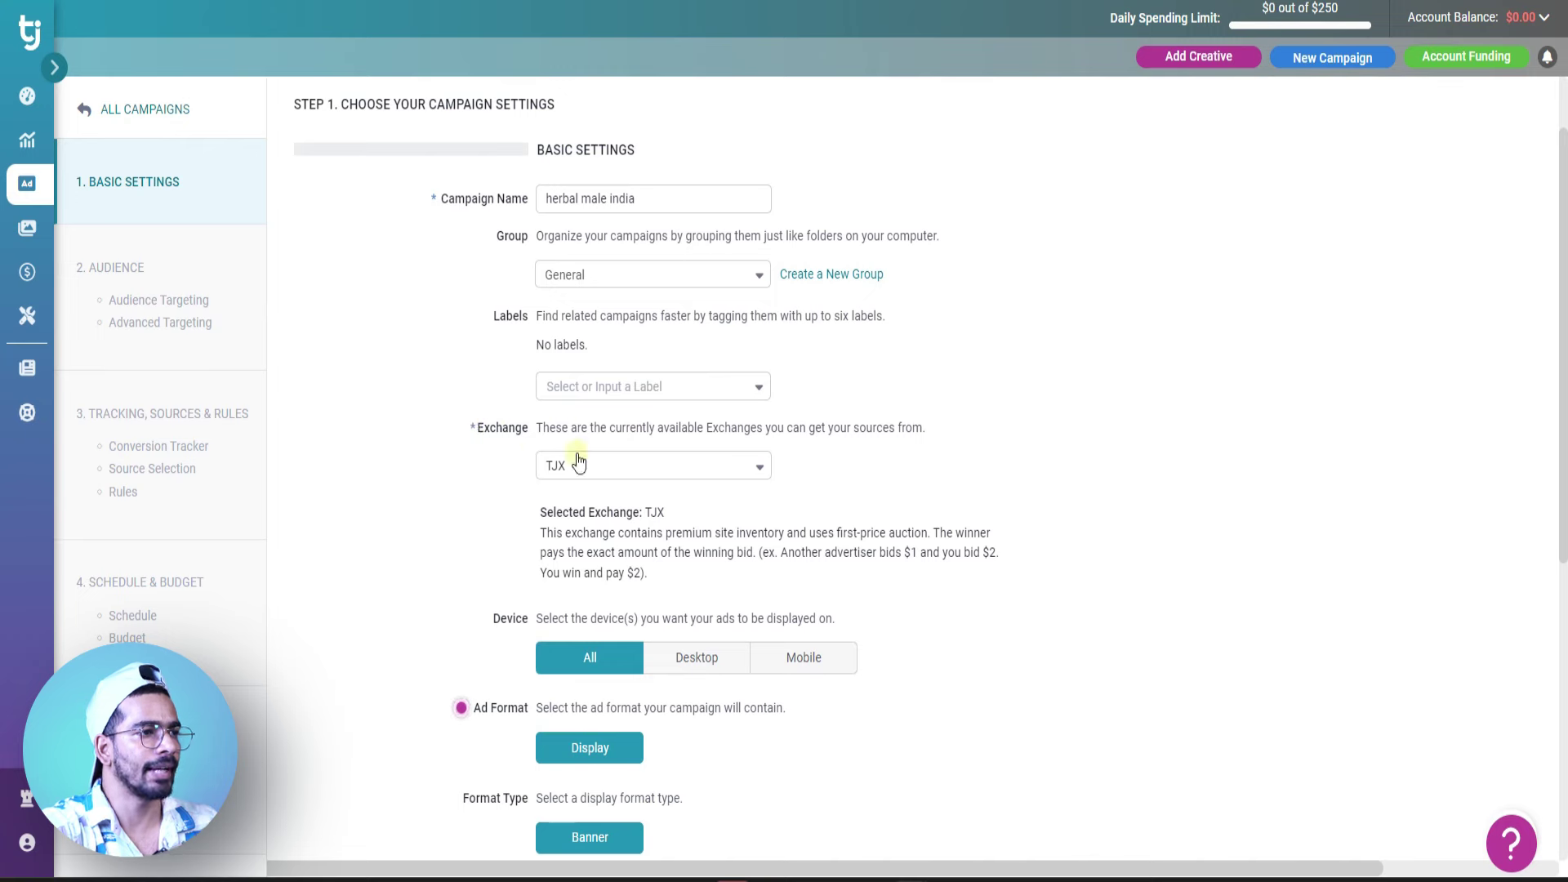
scroll(578, 479, down, 2)
scroll(577, 479, down, 2)
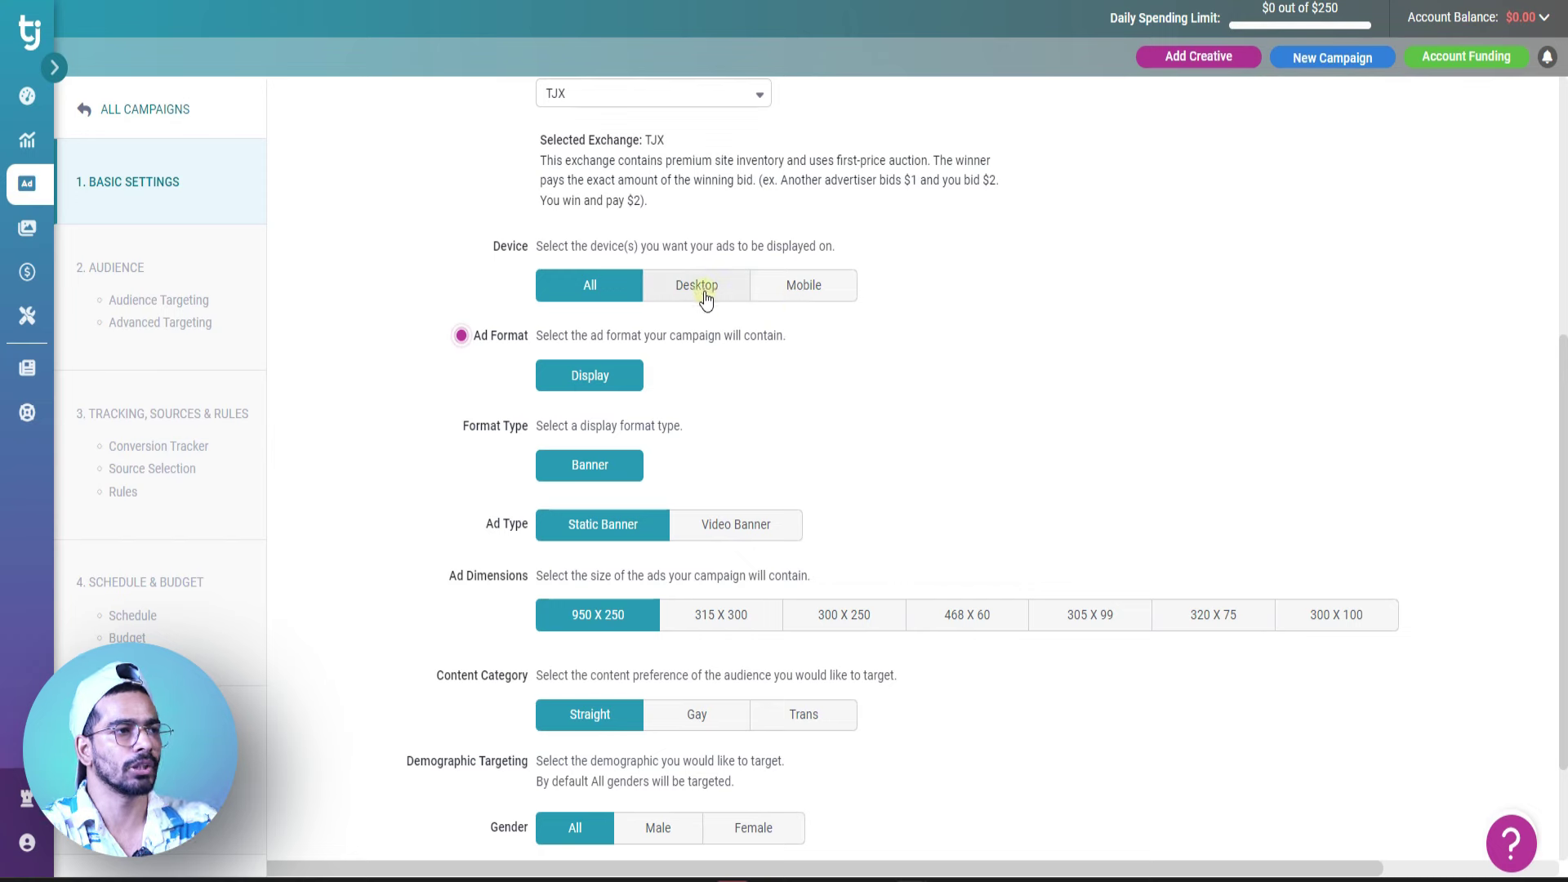
scroll(637, 376, down, 1)
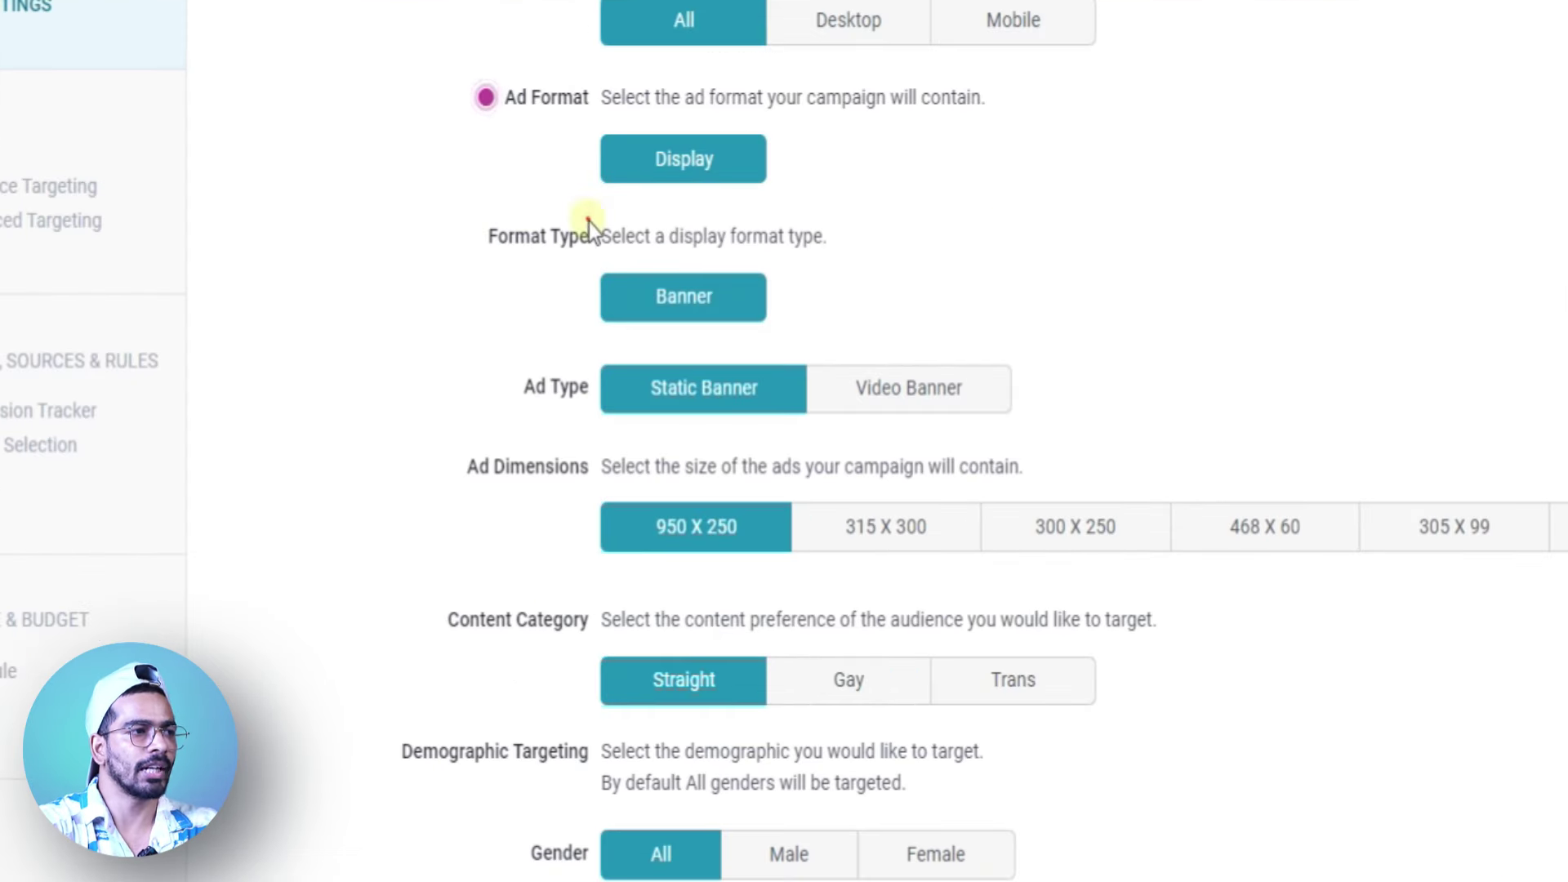
drag(589, 223, 952, 255)
click(926, 261)
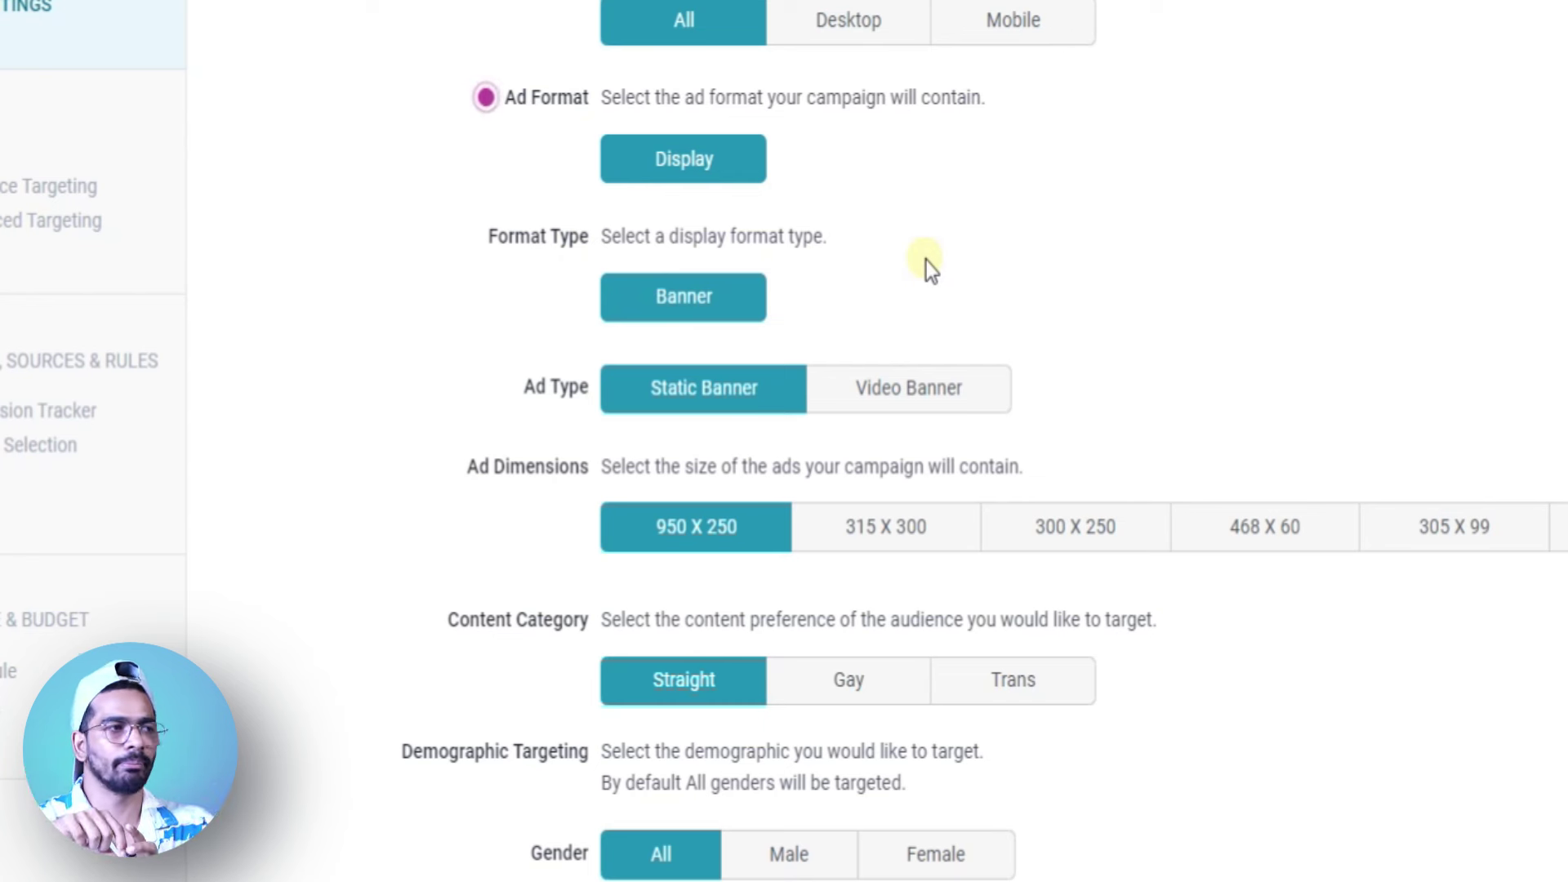
scroll(1011, 170, down, 1)
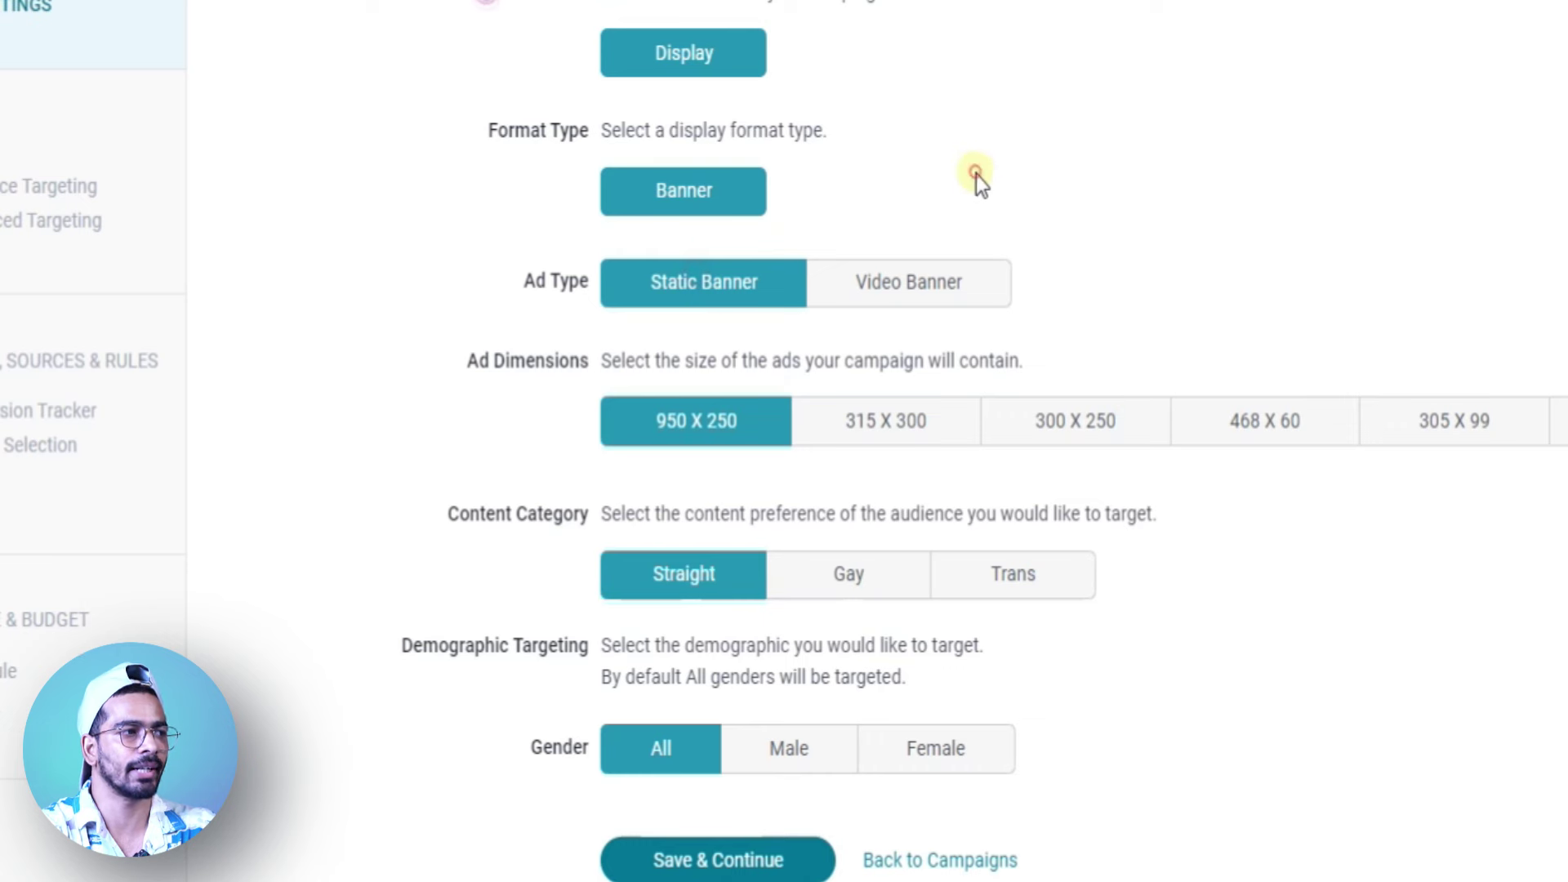
drag(443, 360, 572, 364)
click(563, 387)
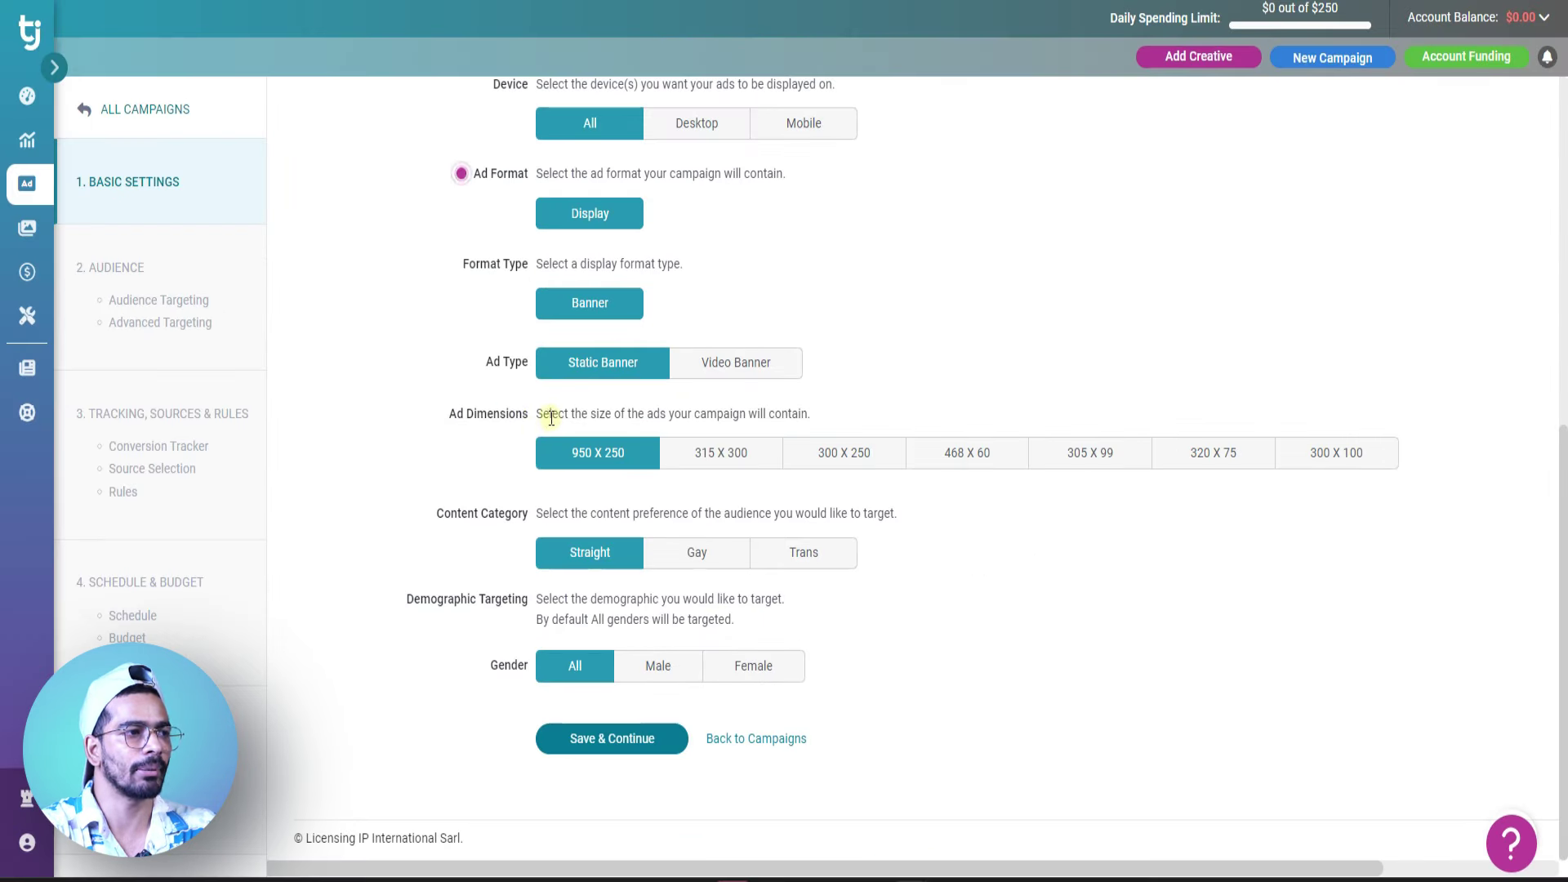
Set the campaign's ad dimensions to 300 X 250.
drag(548, 417, 719, 415)
click(719, 417)
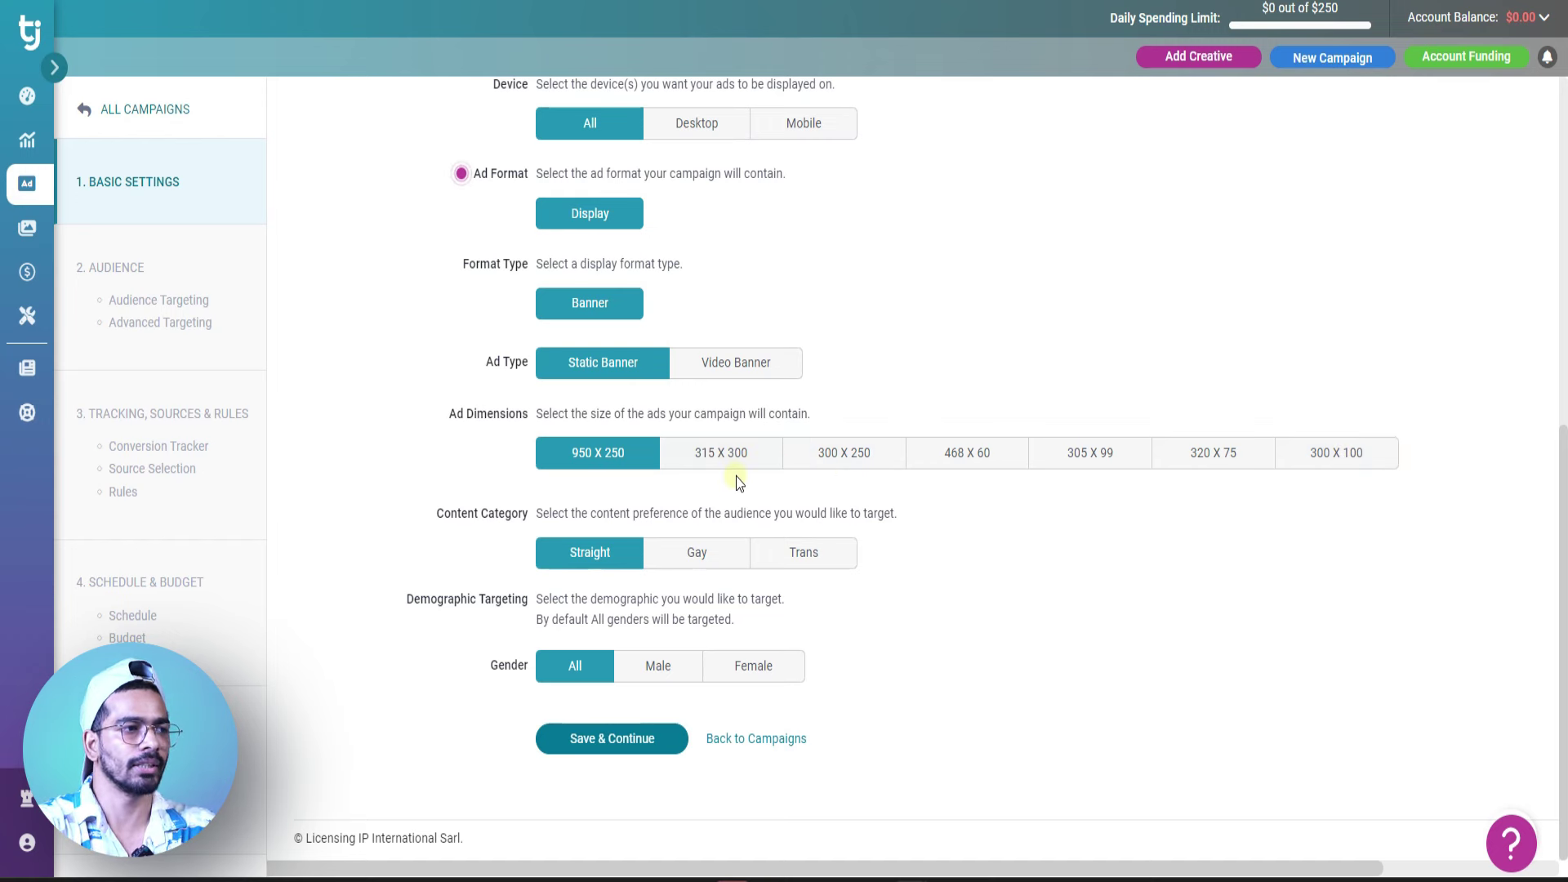
click(848, 462)
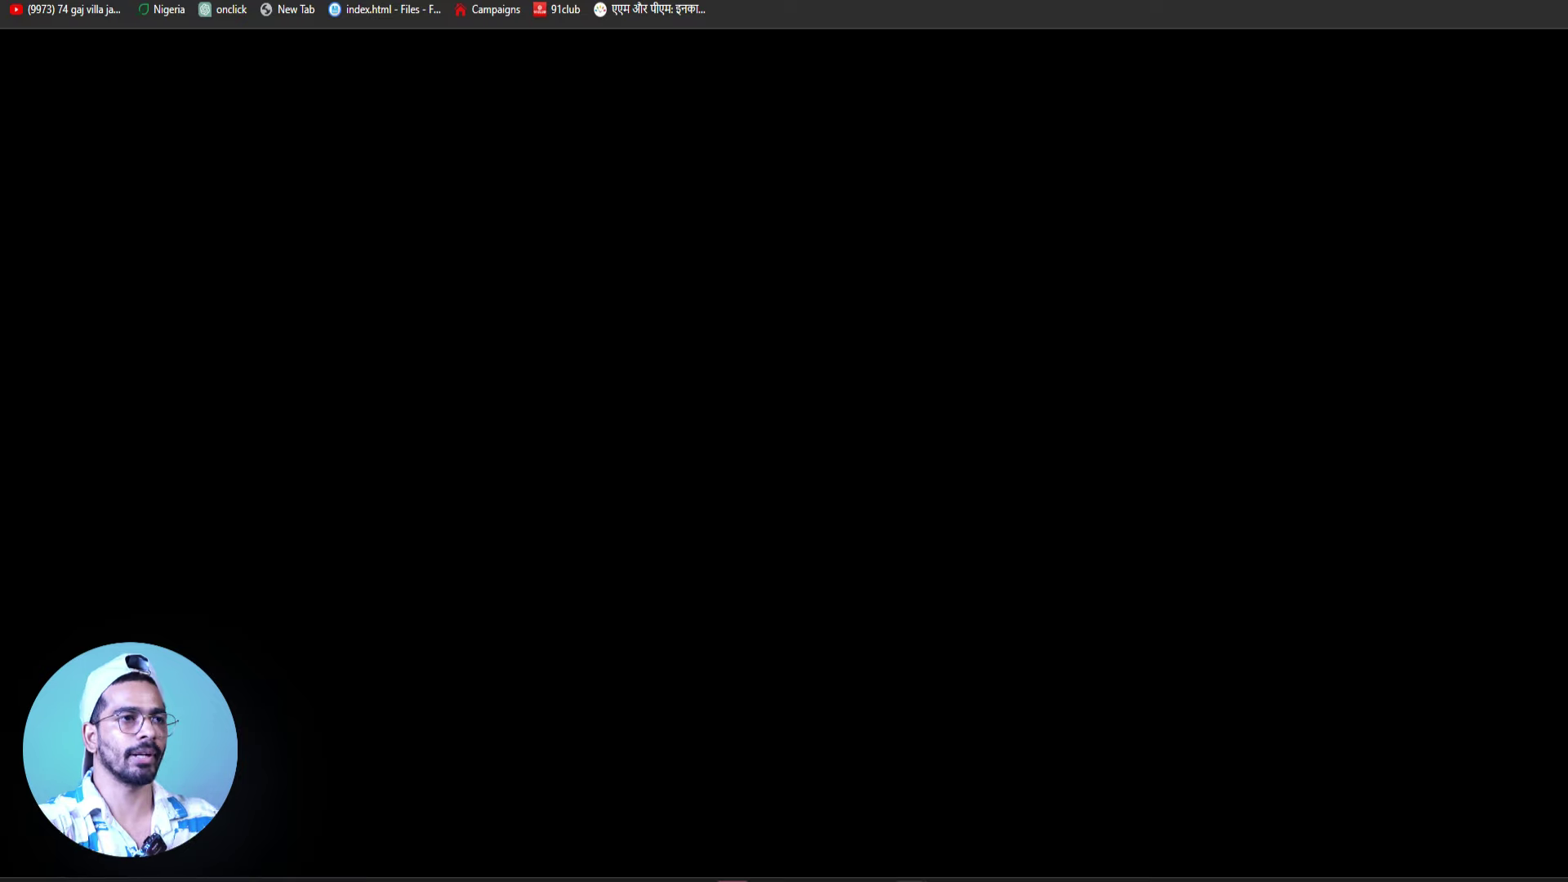
Switch to Canva and create a custom-size design of 300 × 250 px, dismissing the notice in the editor.
text(canva)
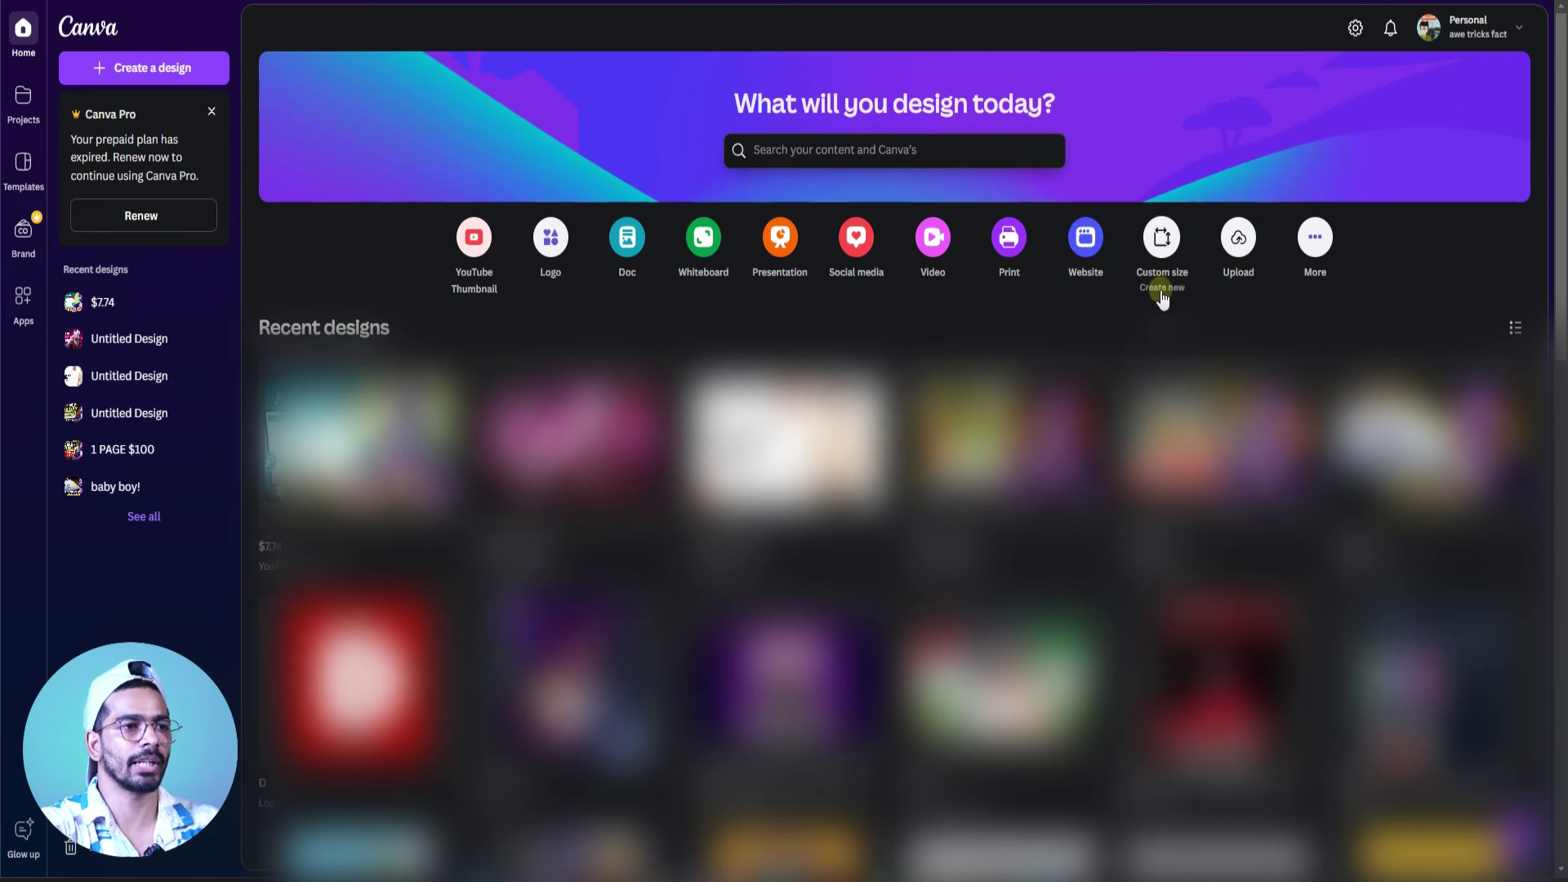
click(1160, 239)
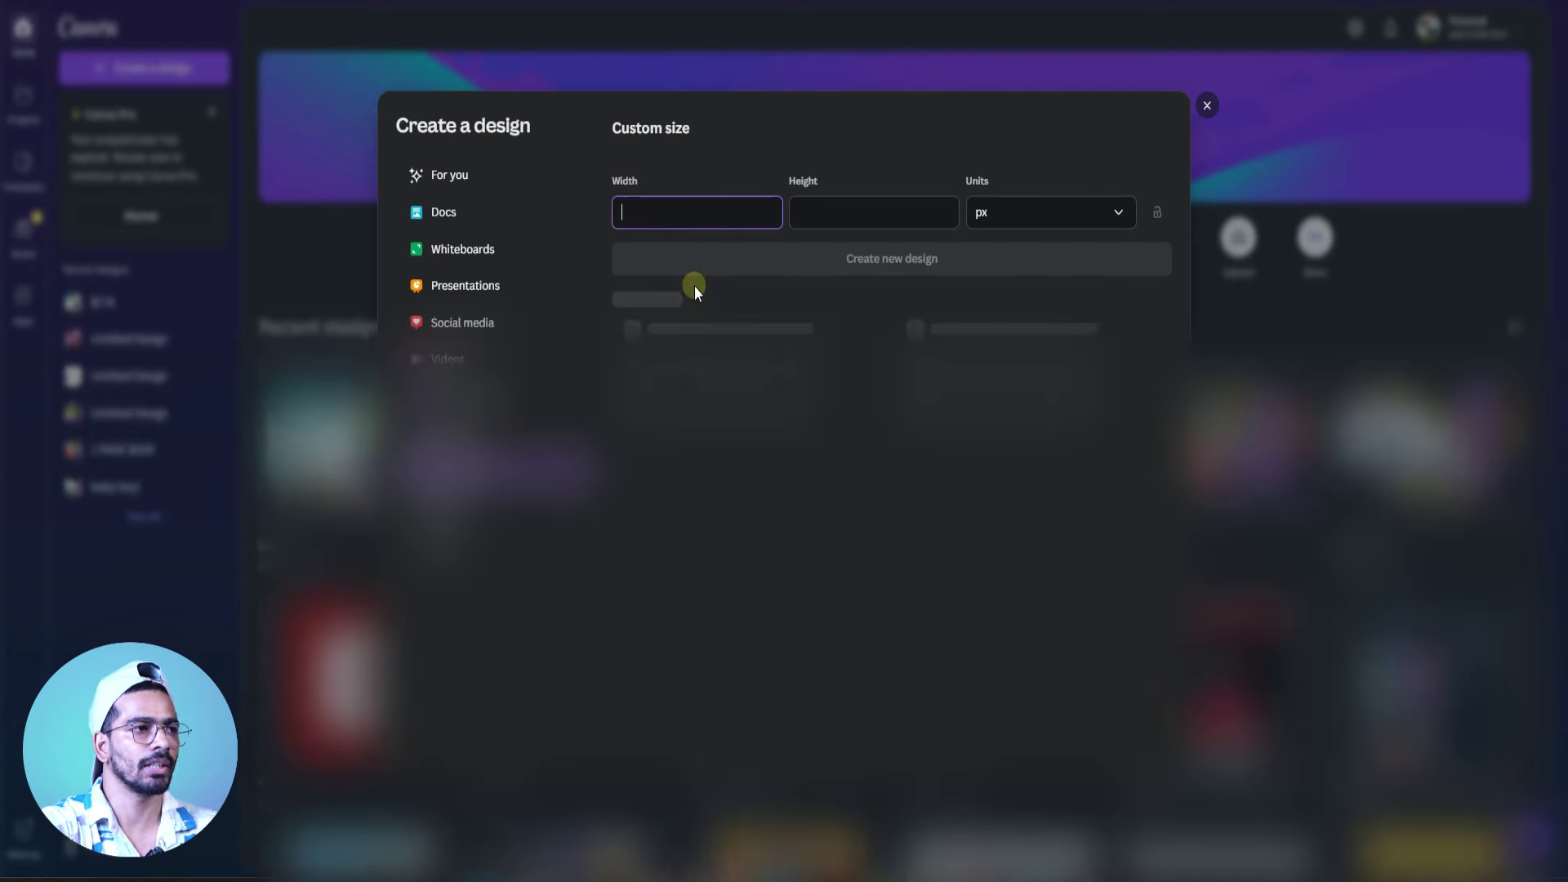
text(300)
text(0)
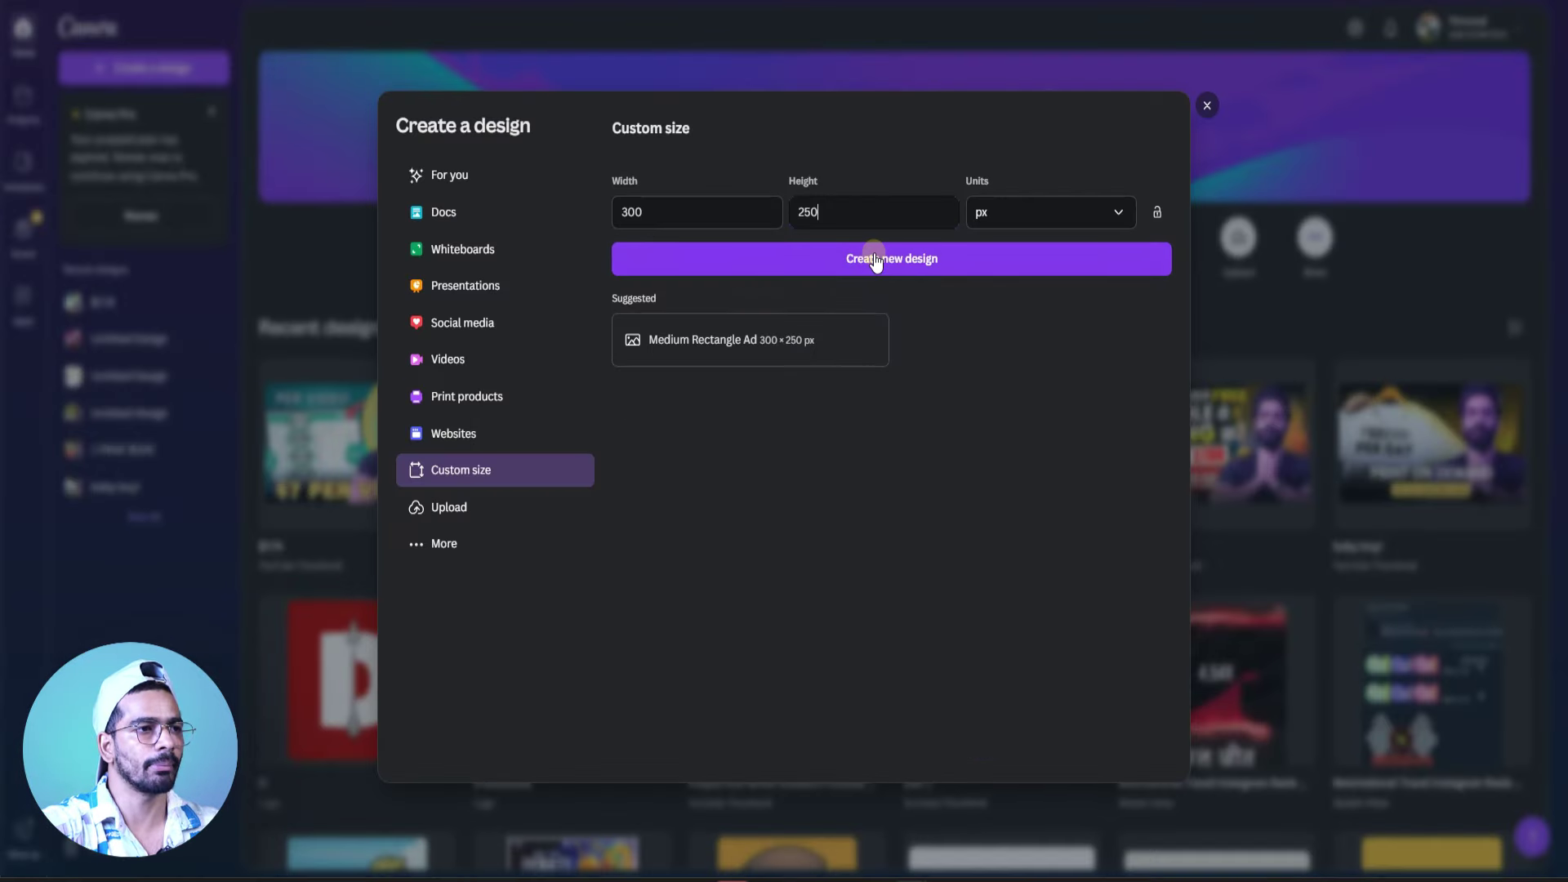
click(857, 258)
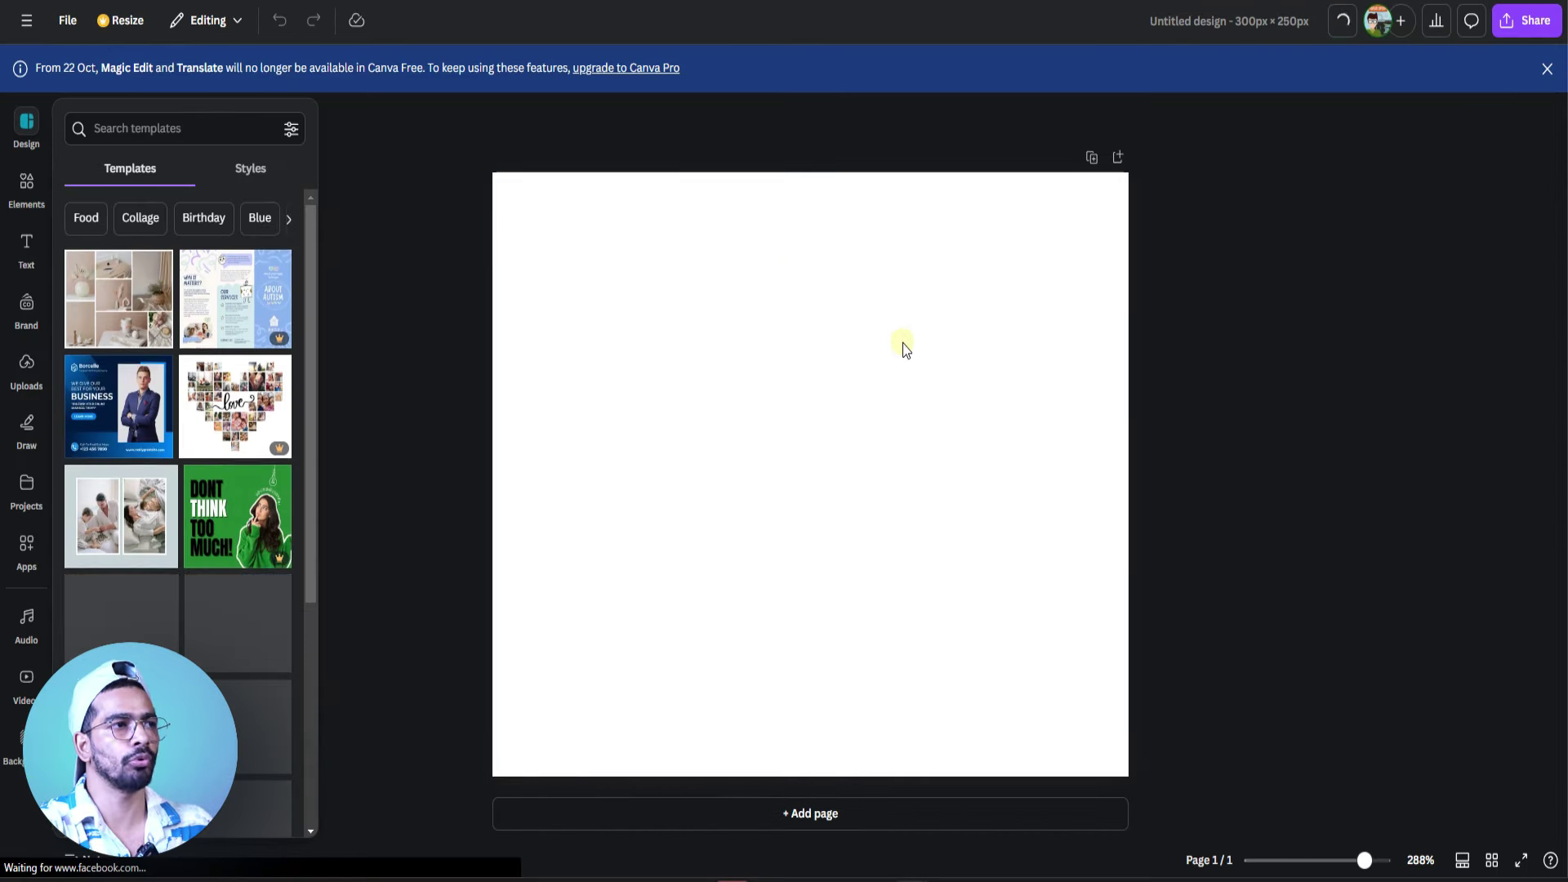
click(1543, 112)
click(1544, 24)
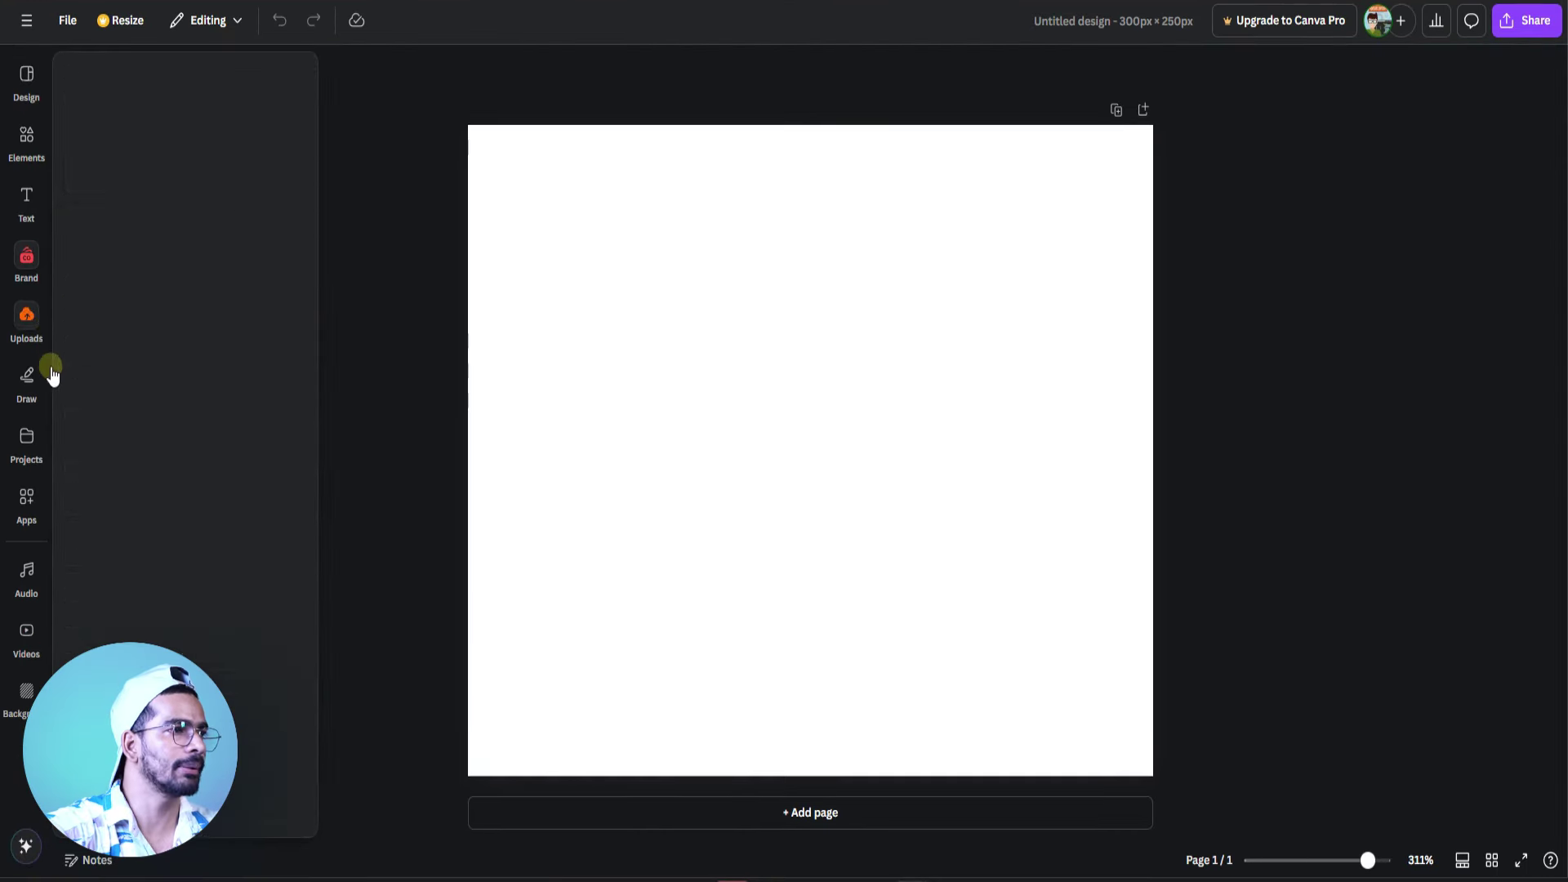
Fill the design with the uploaded play-button image and set its sharpness to 32 and the next texture adjustment to 16.
click(18, 320)
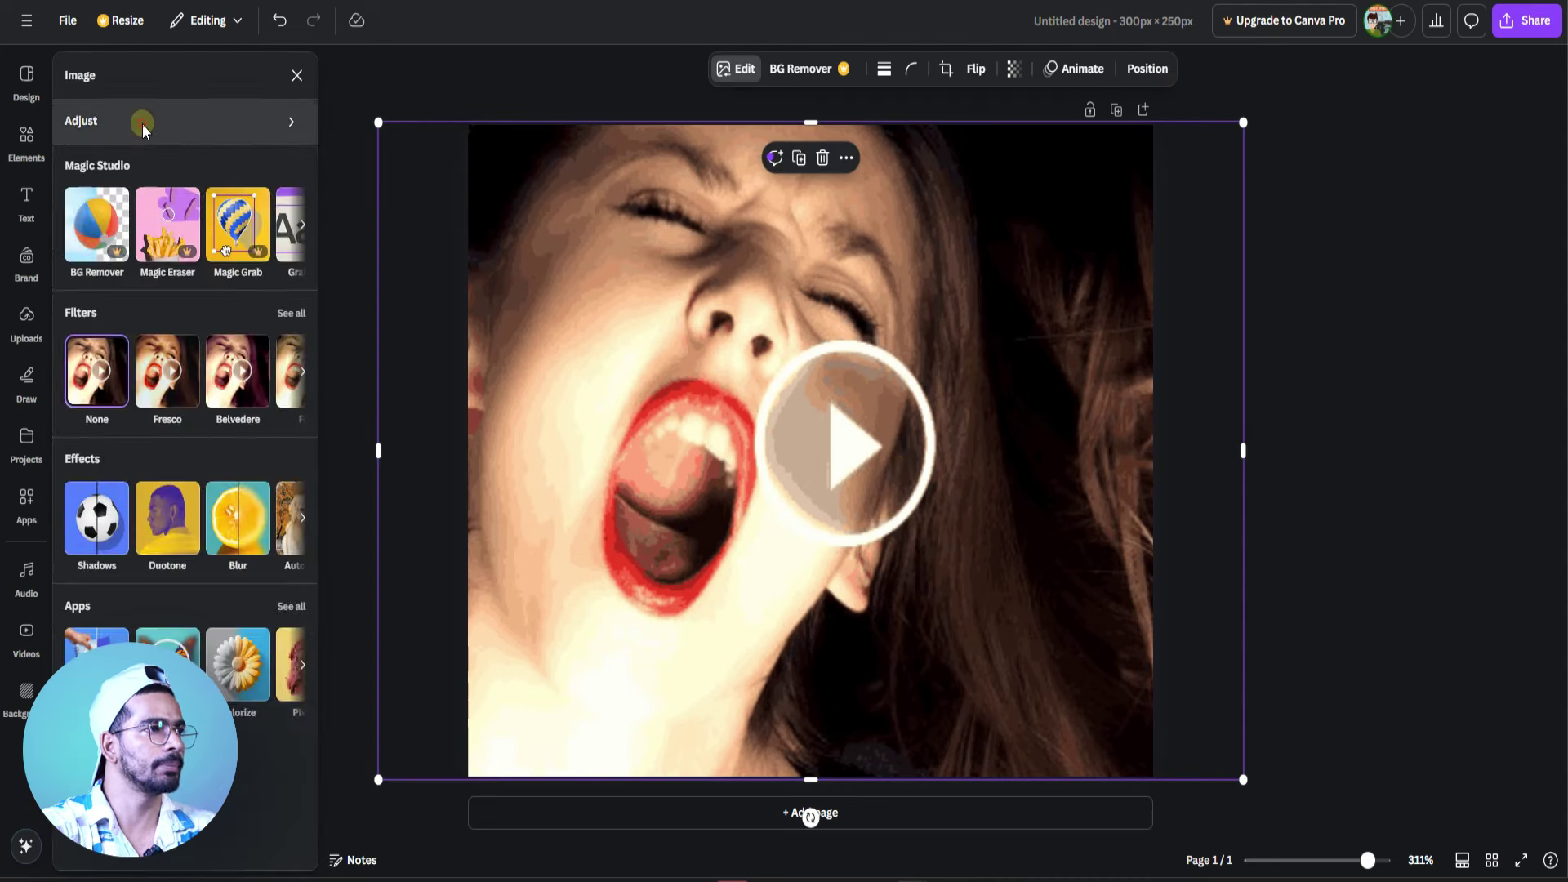
click(140, 121)
scroll(196, 572, down, 5)
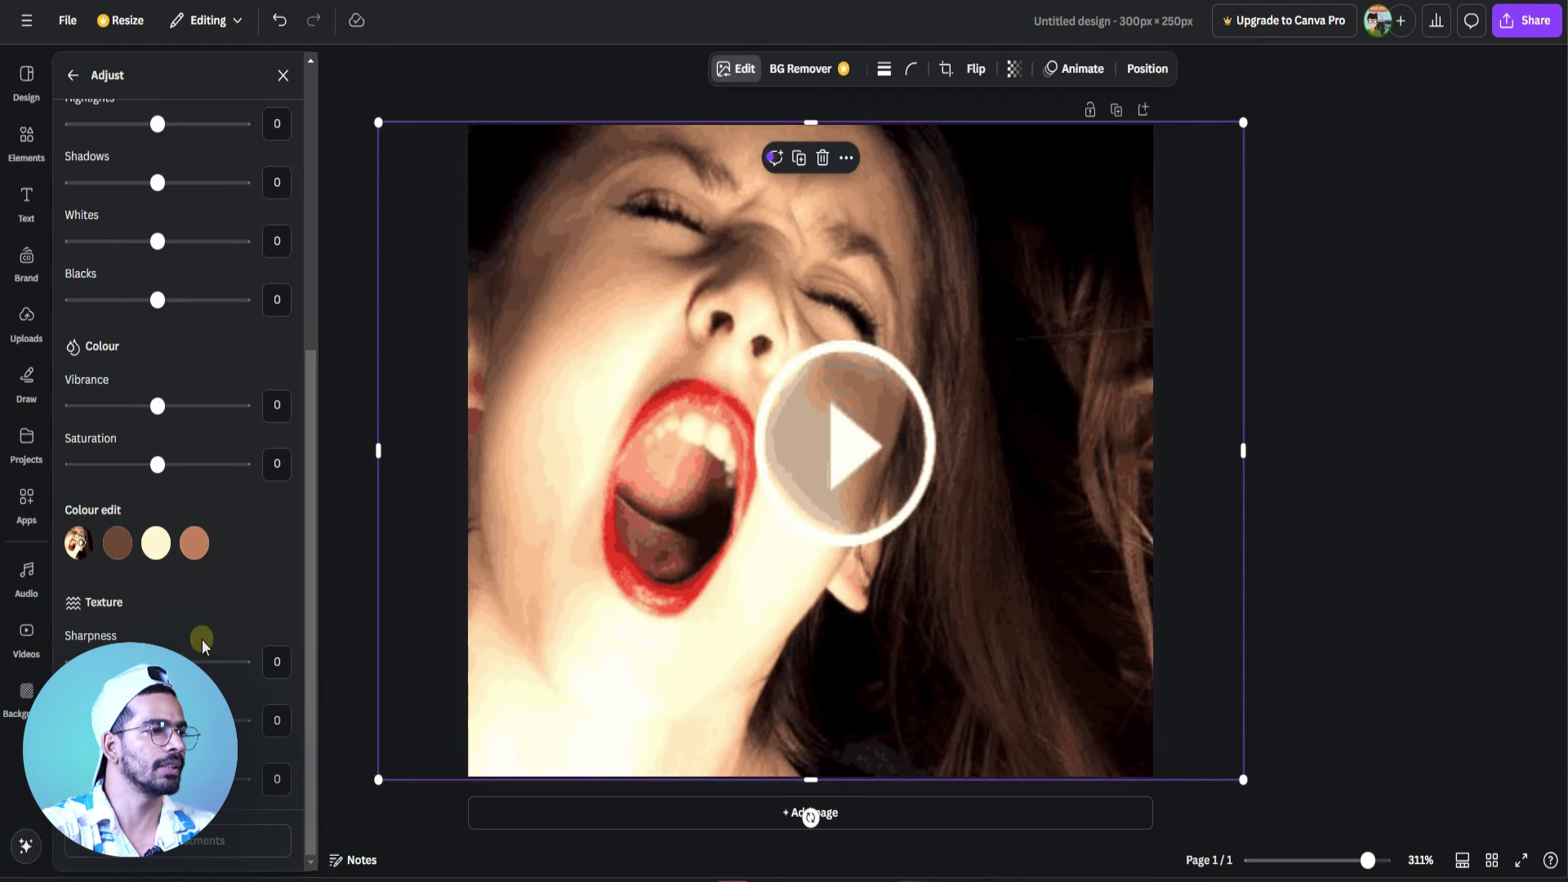
click(172, 720)
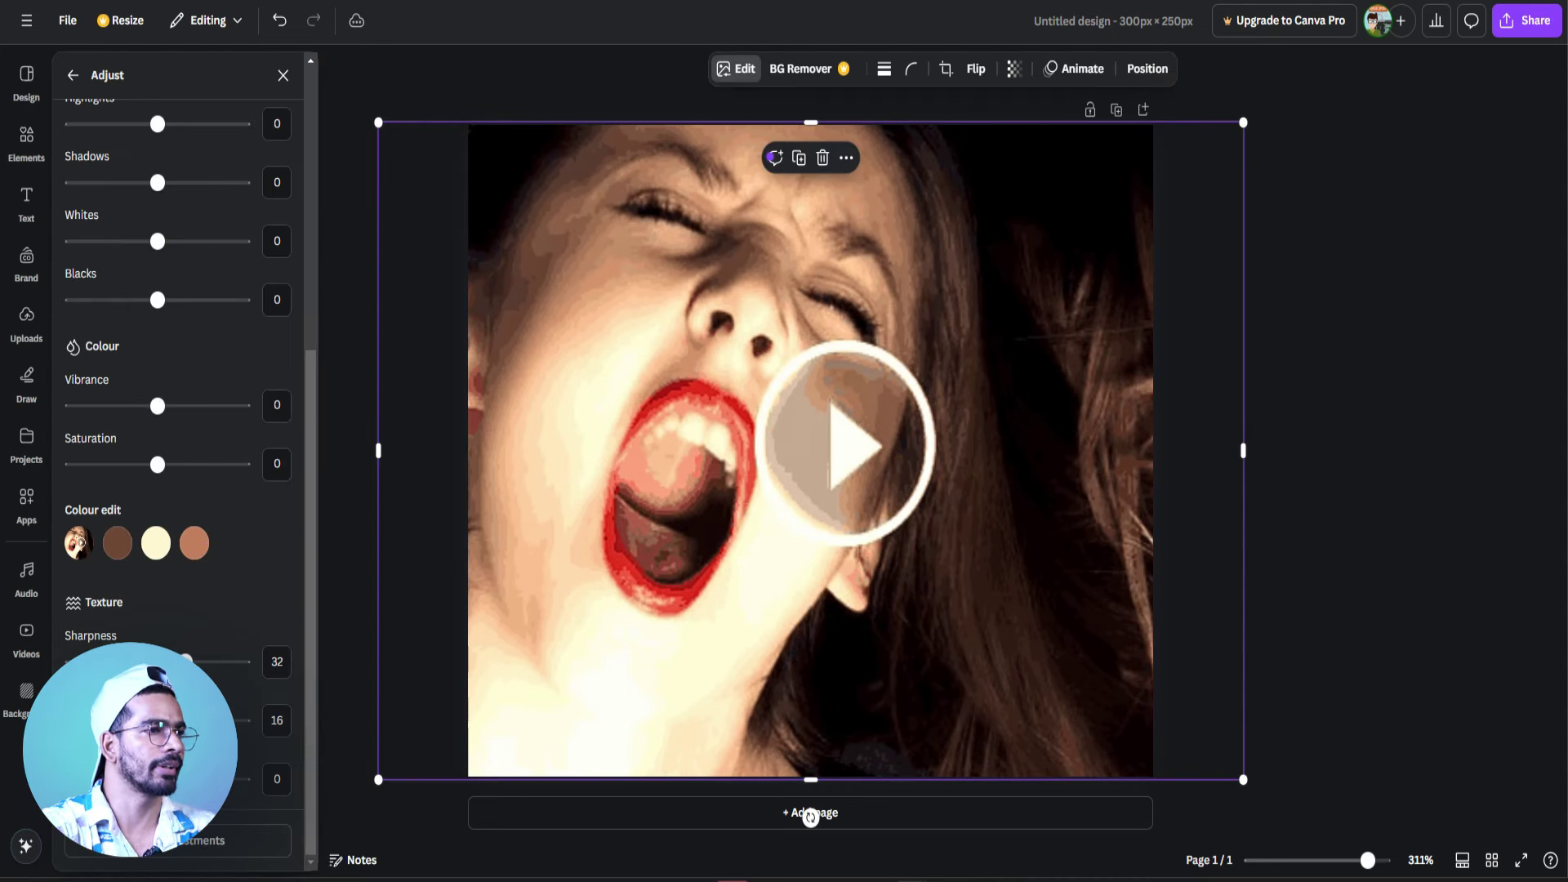
click(1454, 140)
Download the finished banner as a PNG at 300 × 250 px.
click(1520, 22)
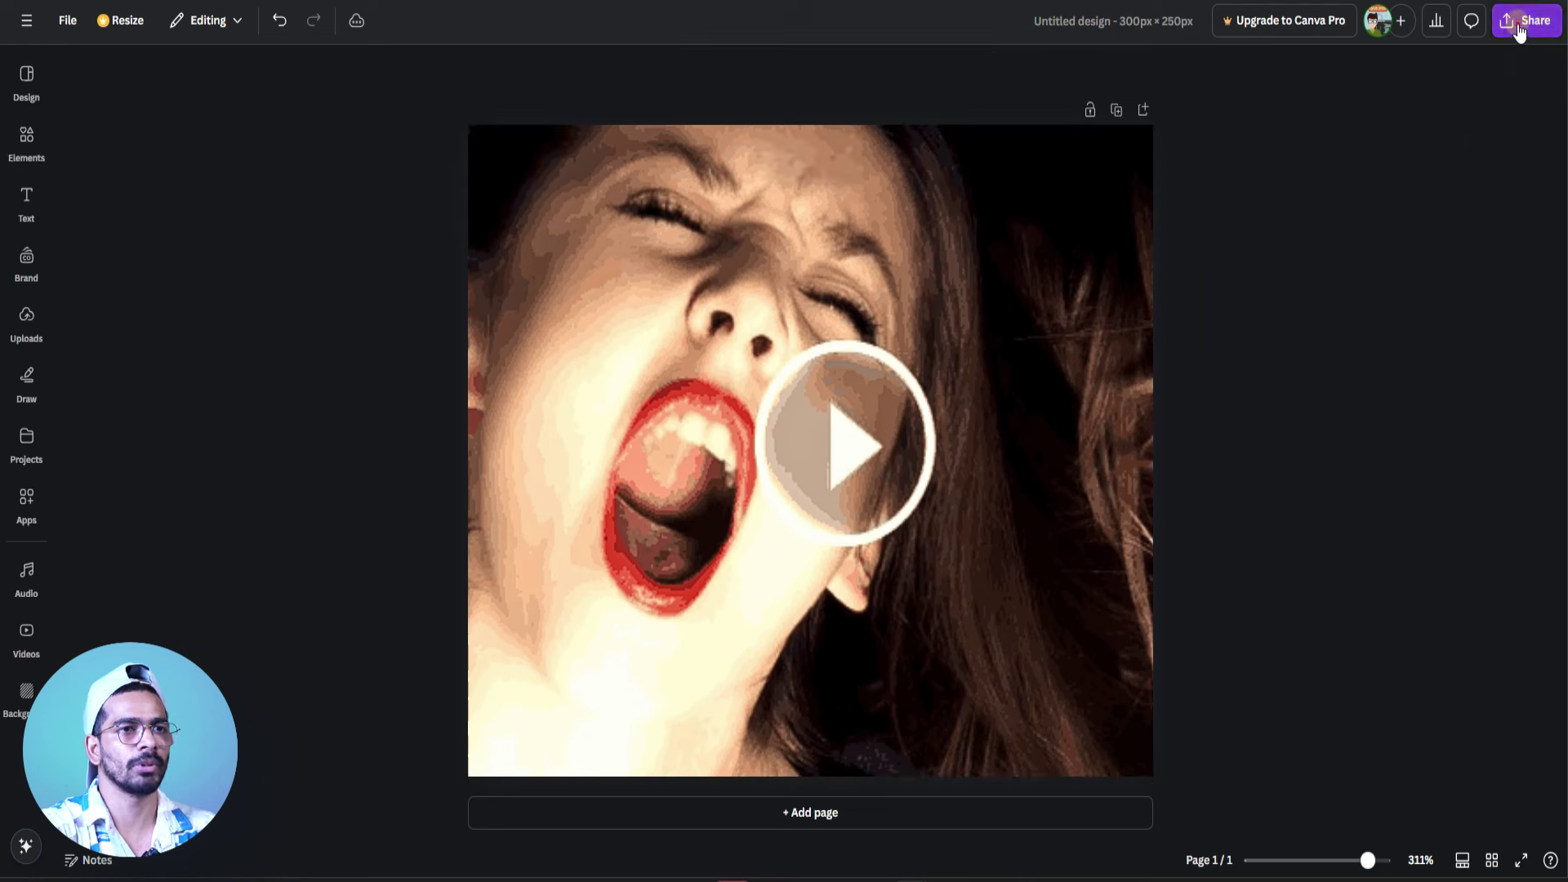
click(1307, 374)
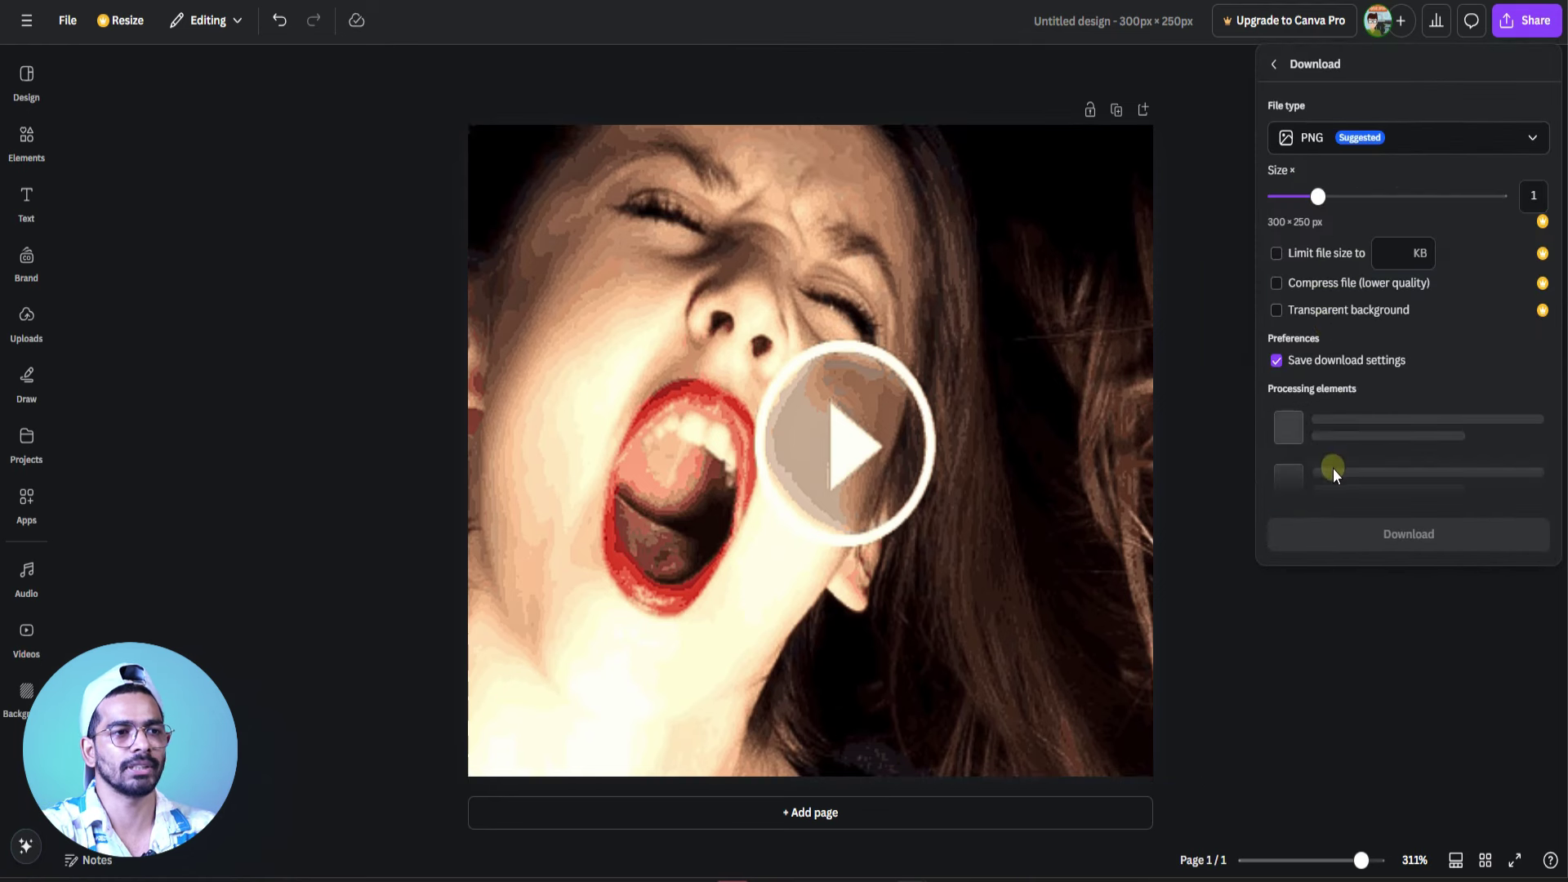
click(1389, 397)
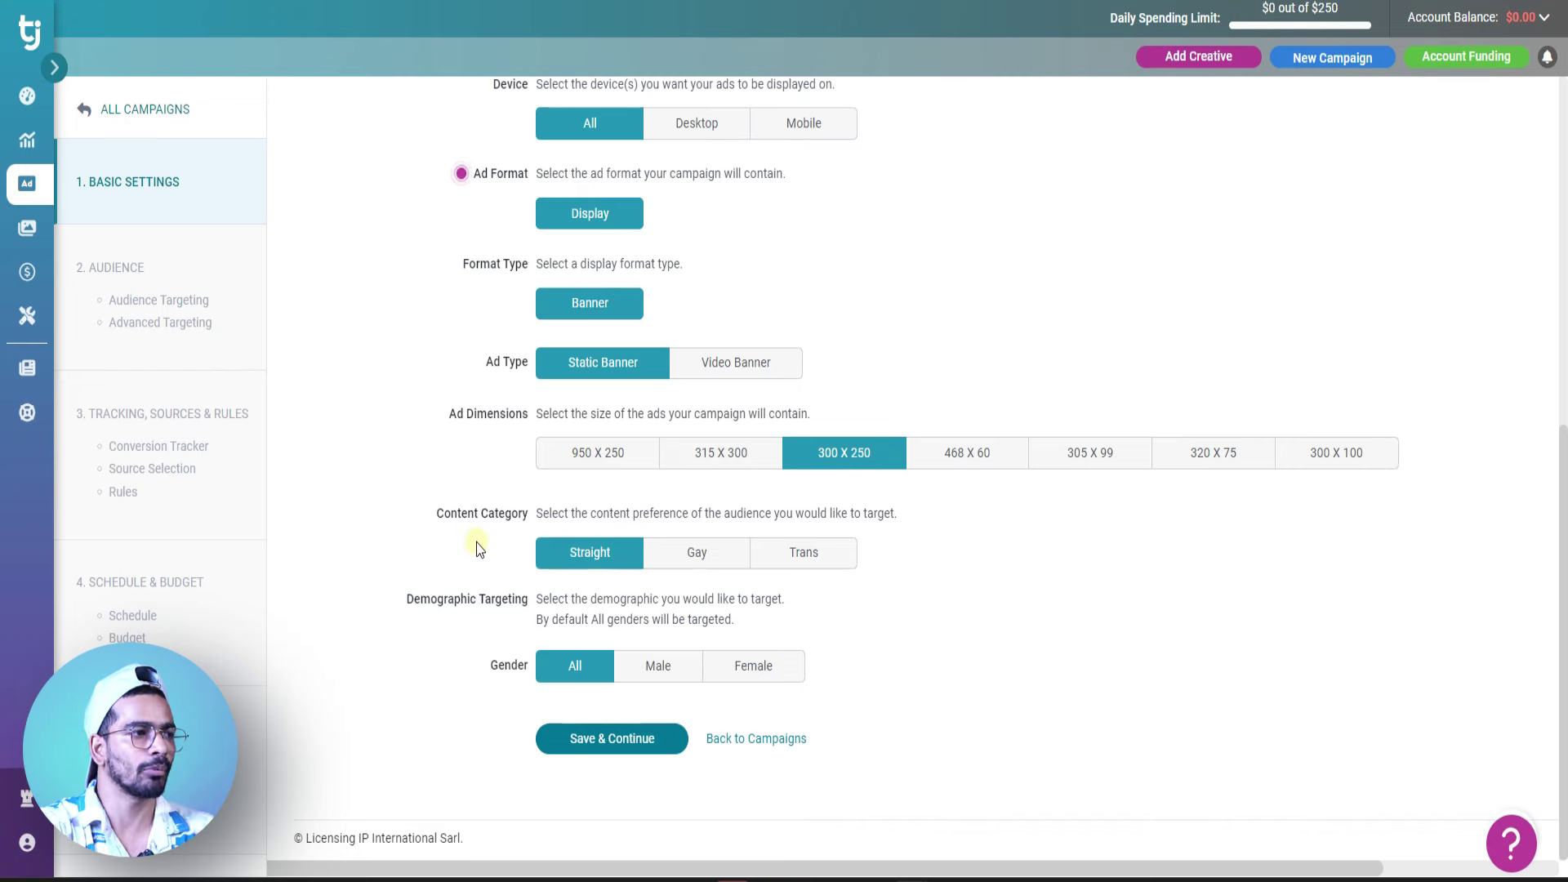
Return to TrafficJunky, keep the Straight content category, set the gender targeting to Male, and save the basic settings.
drag(431, 530, 500, 523)
click(494, 529)
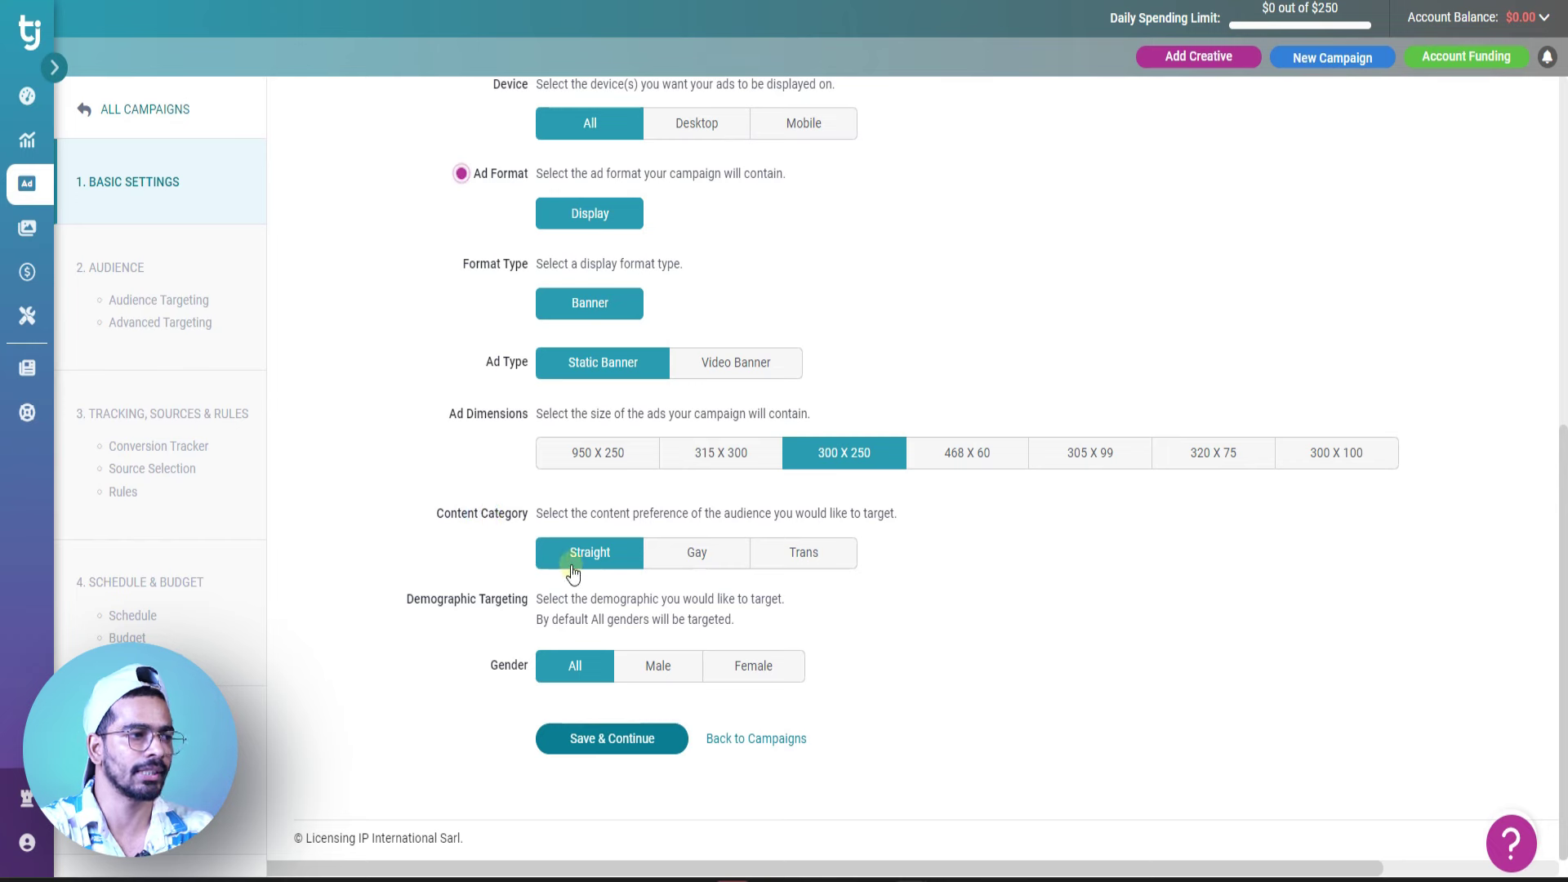
drag(407, 608, 499, 632)
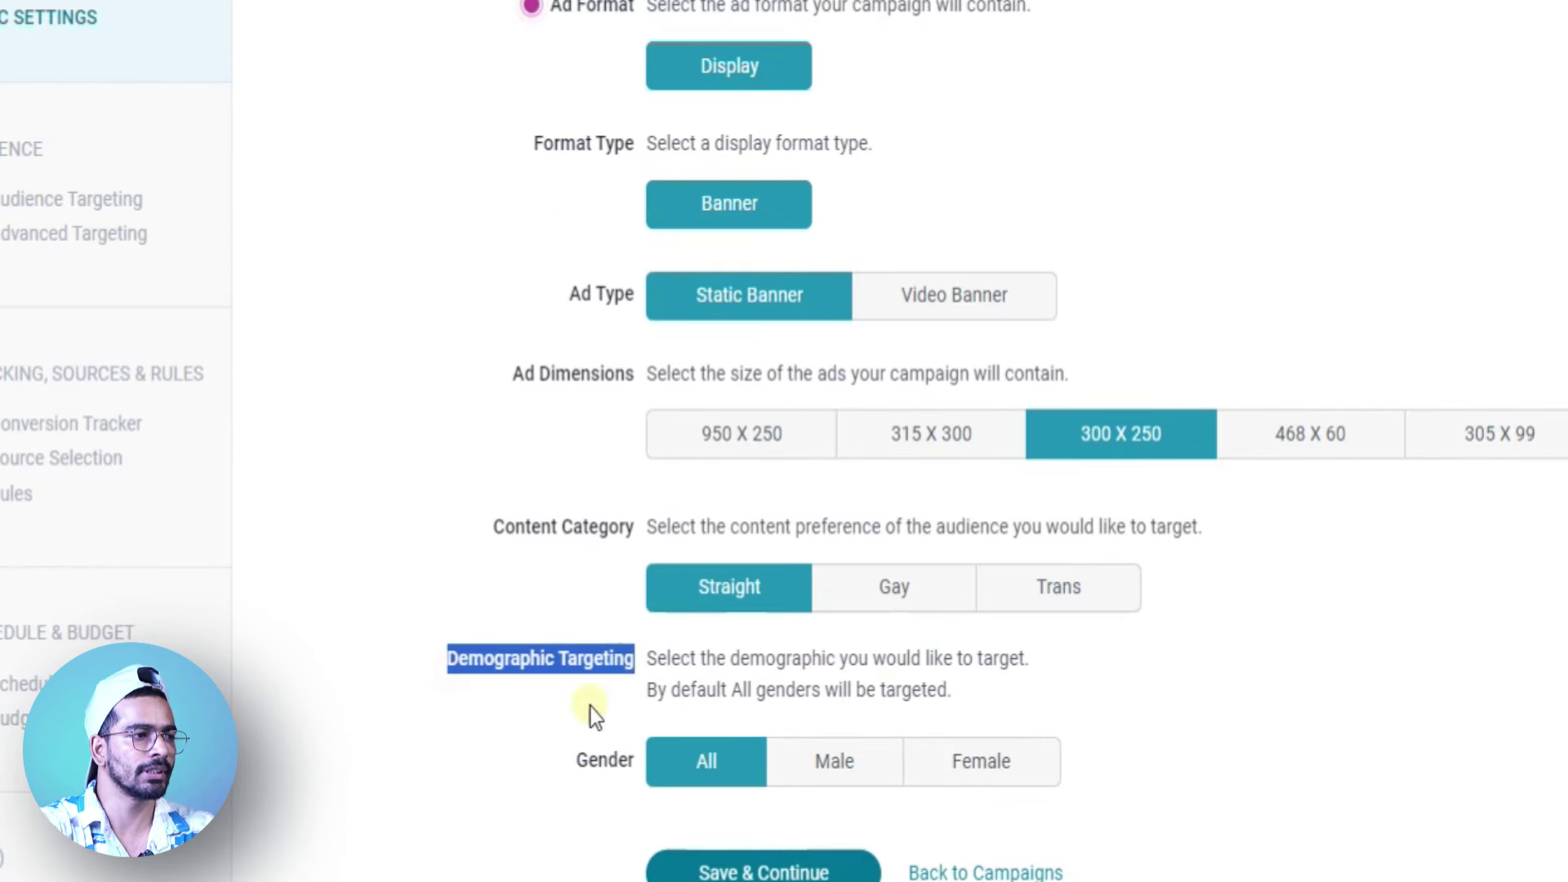
click(591, 707)
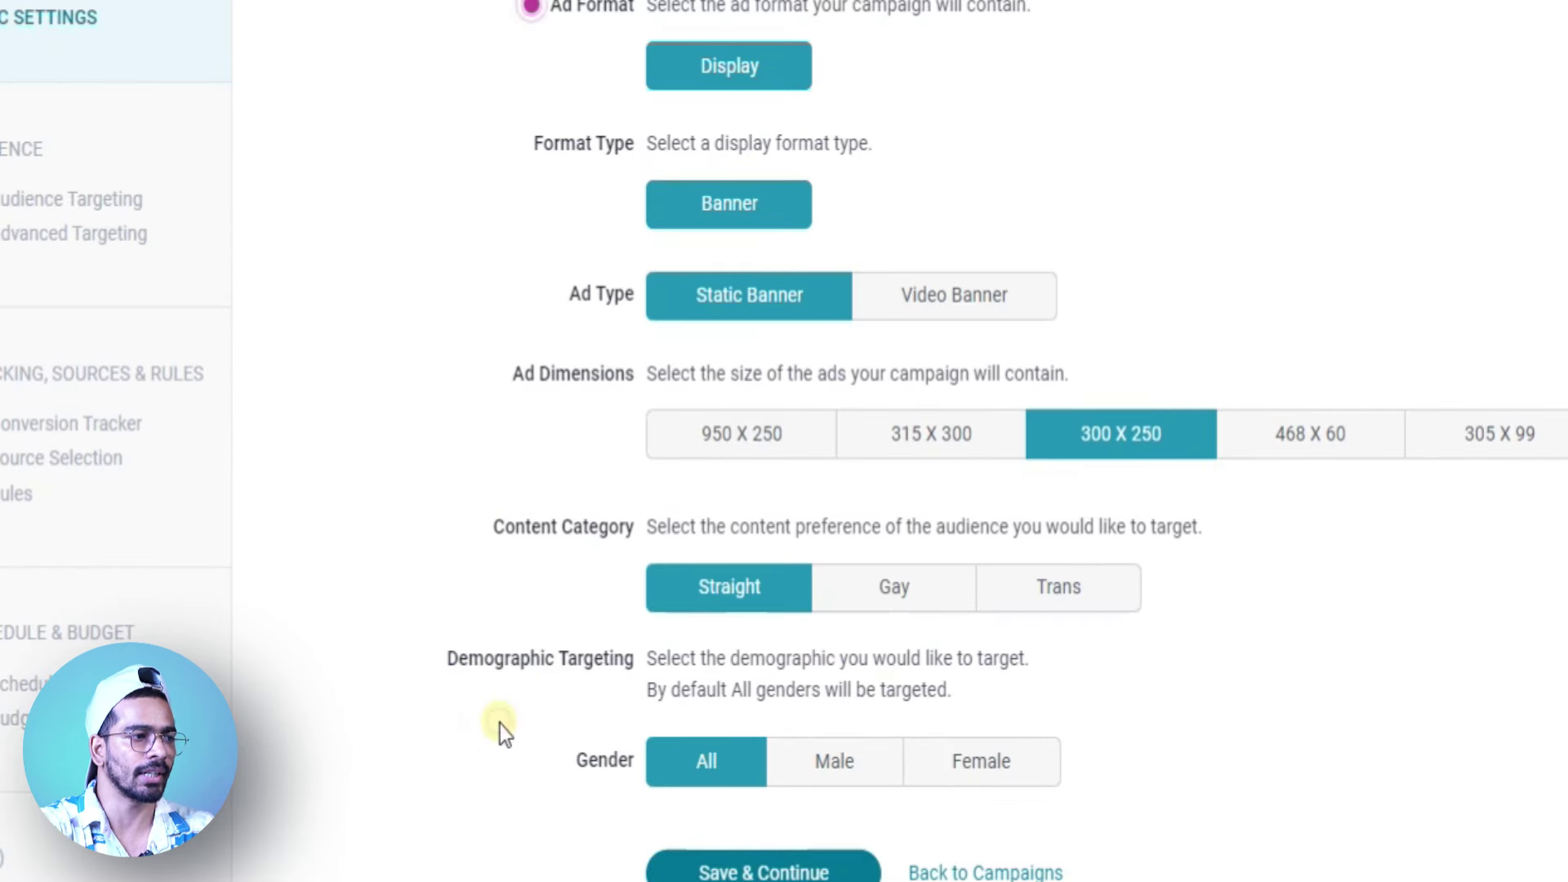
click(841, 768)
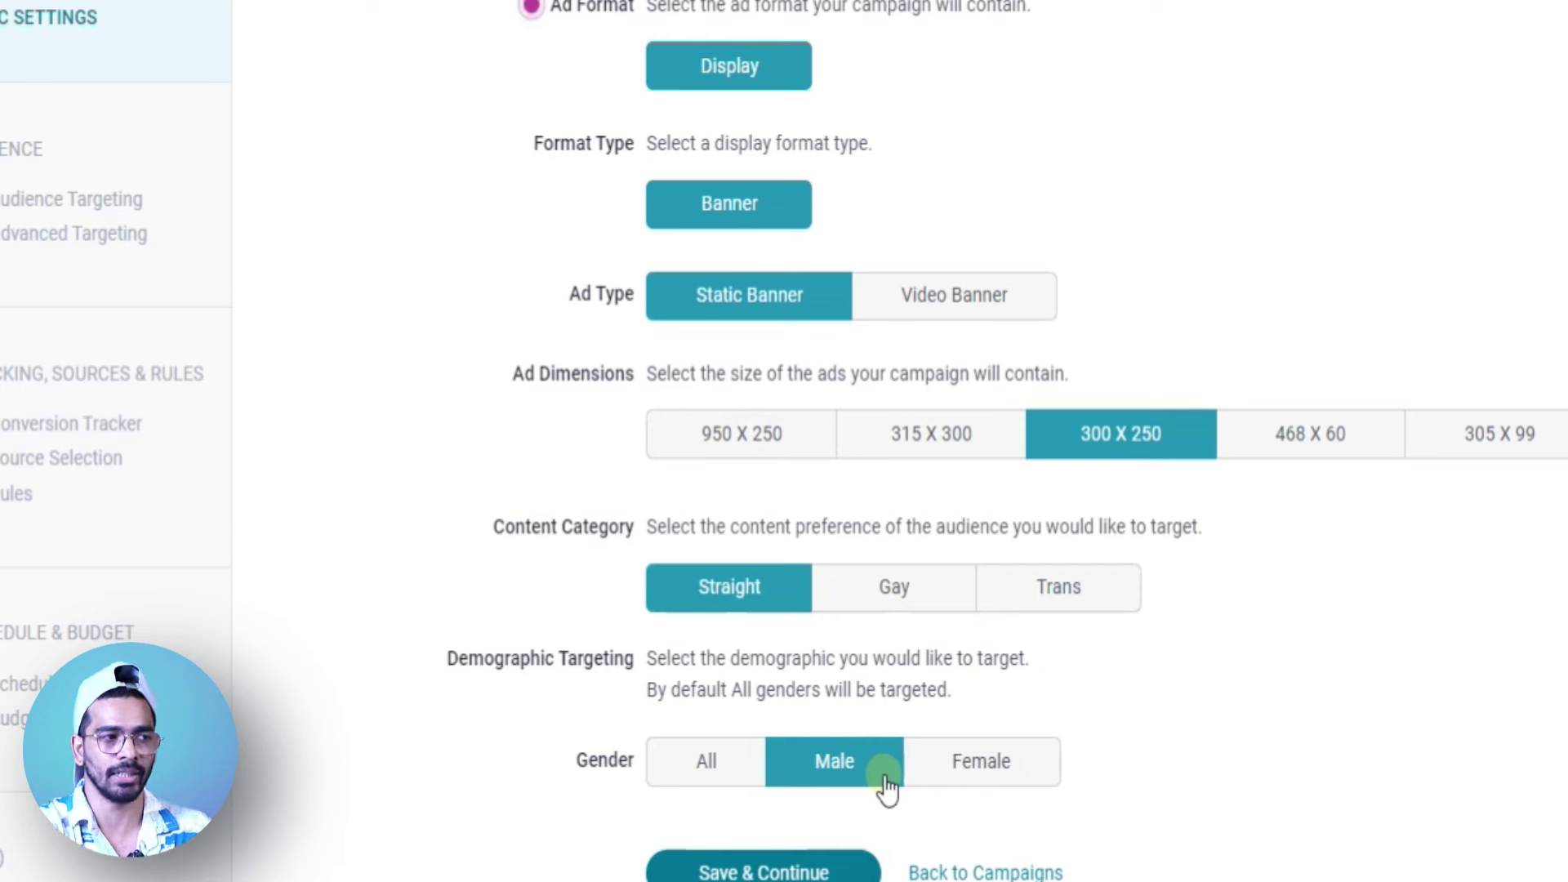
click(768, 871)
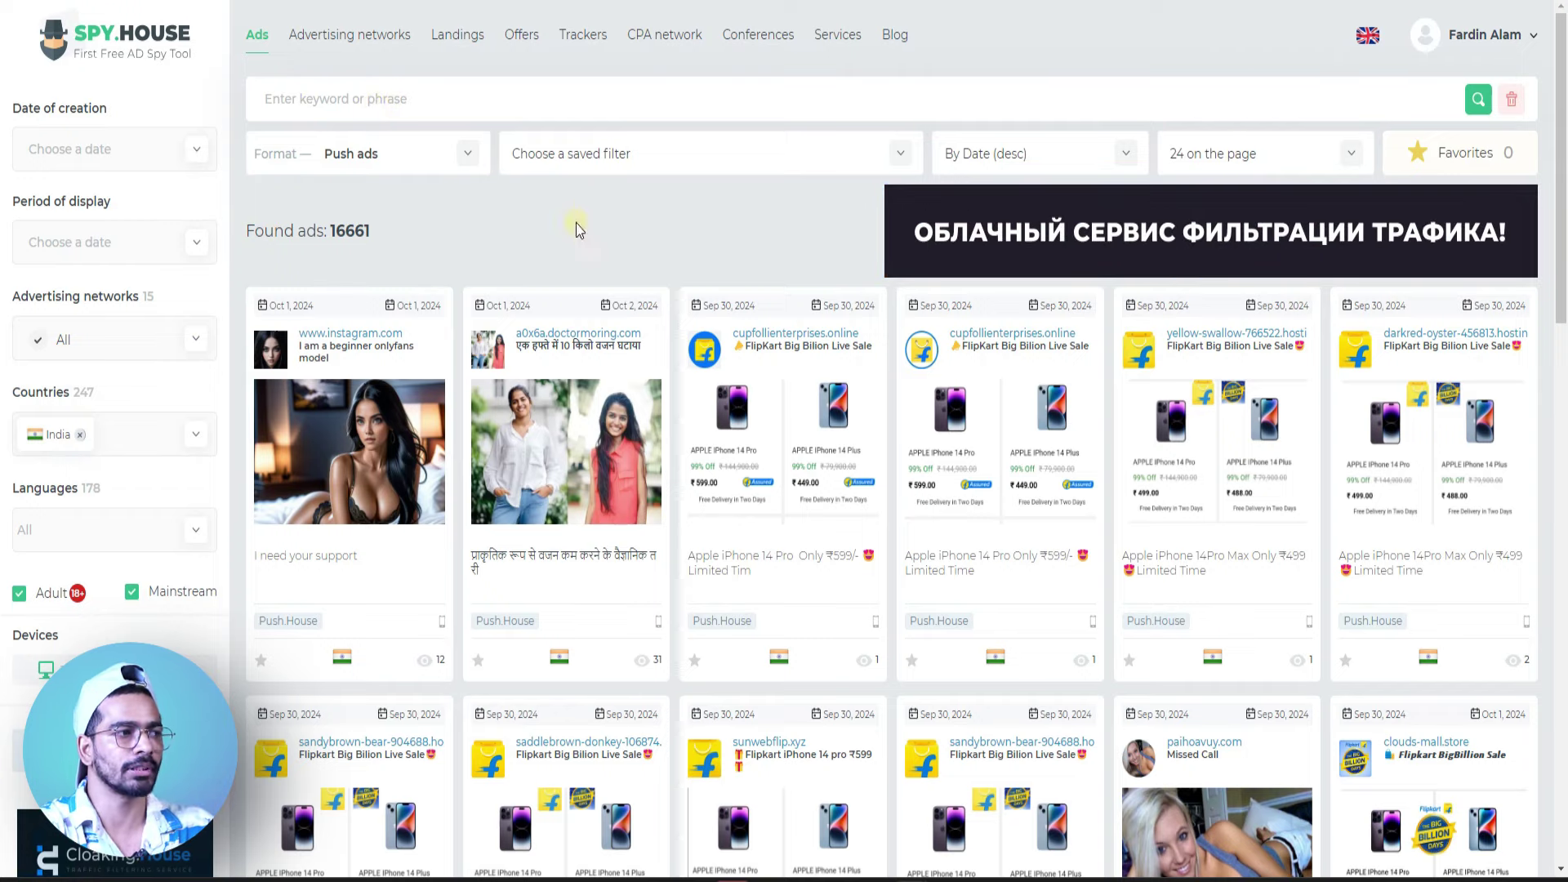
Browse the push ads running in India on Spy.House for banner creative ideas.
scroll(1012, 482, down, 5)
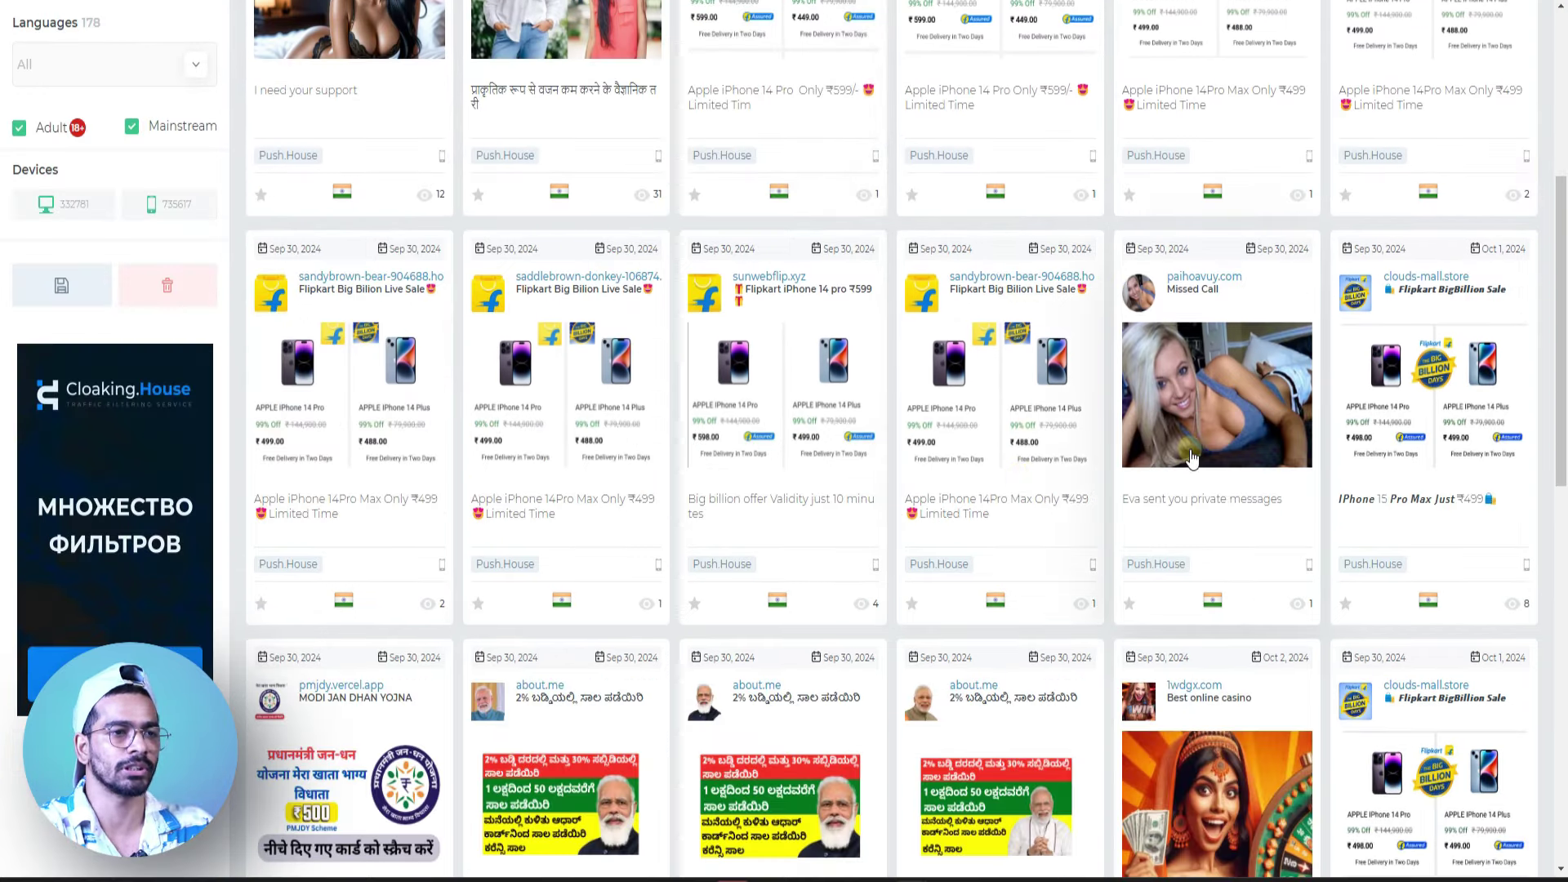
scroll(1216, 490, down, 7)
scroll(1220, 529, down, 6)
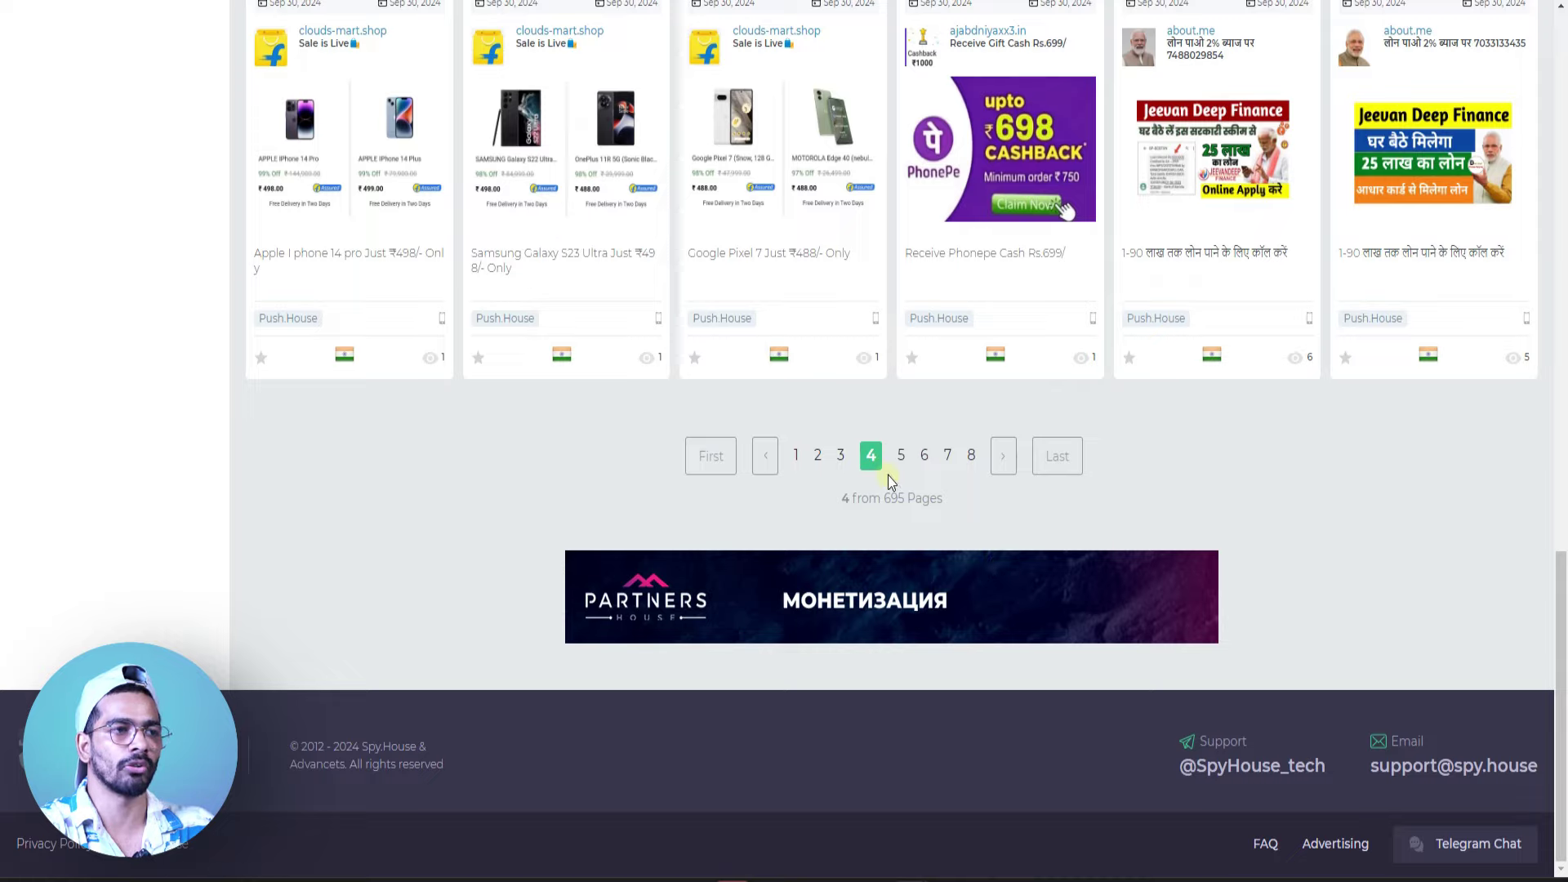
scroll(888, 490, up, 4)
scroll(759, 408, up, 8)
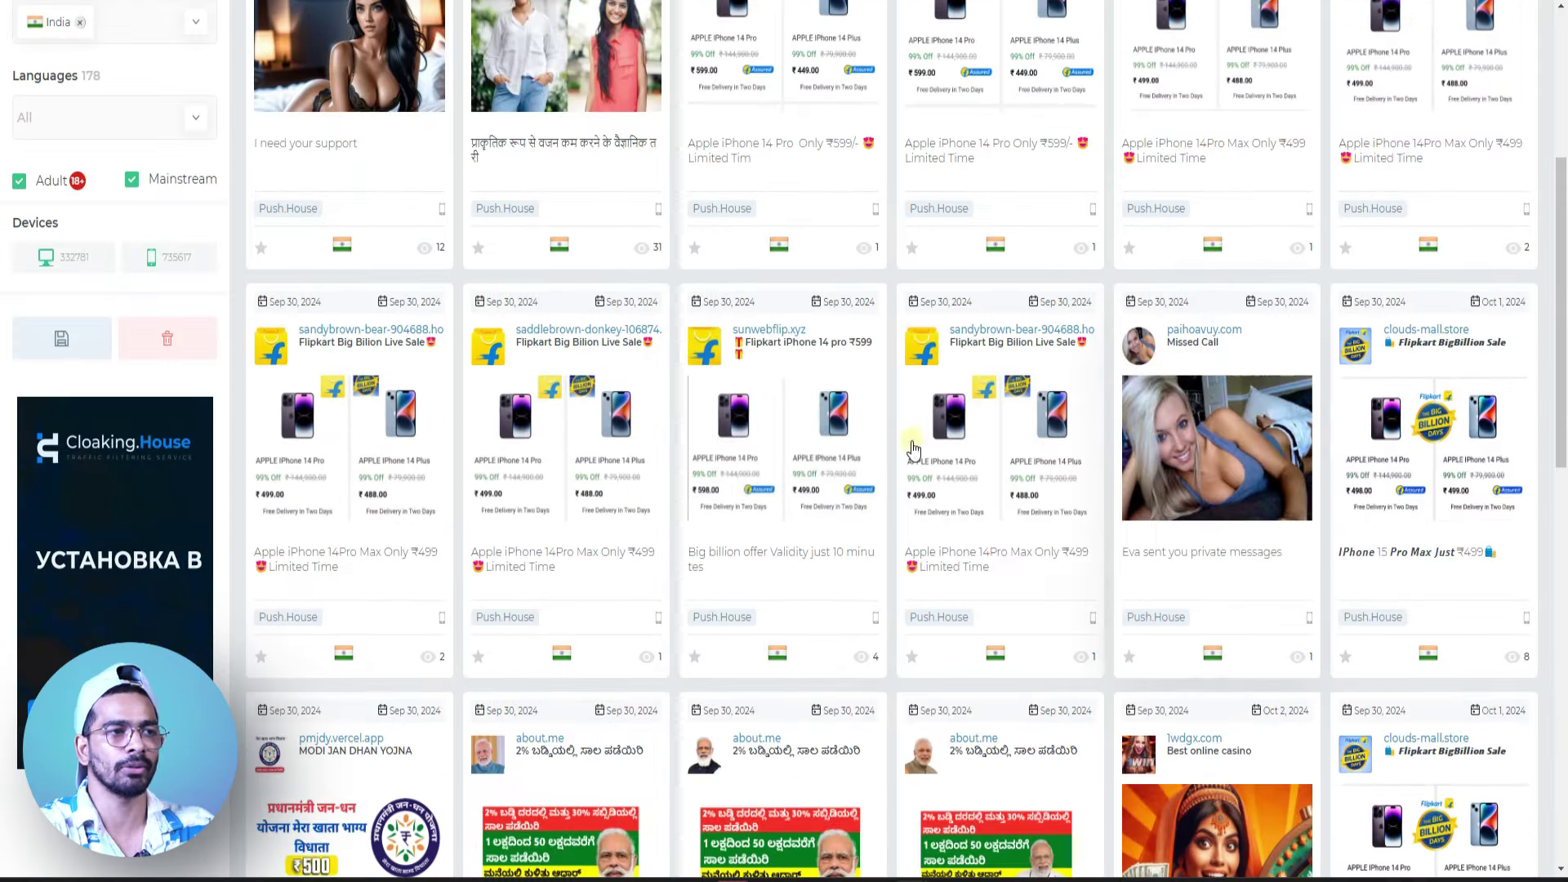
scroll(1084, 482, up, 4)
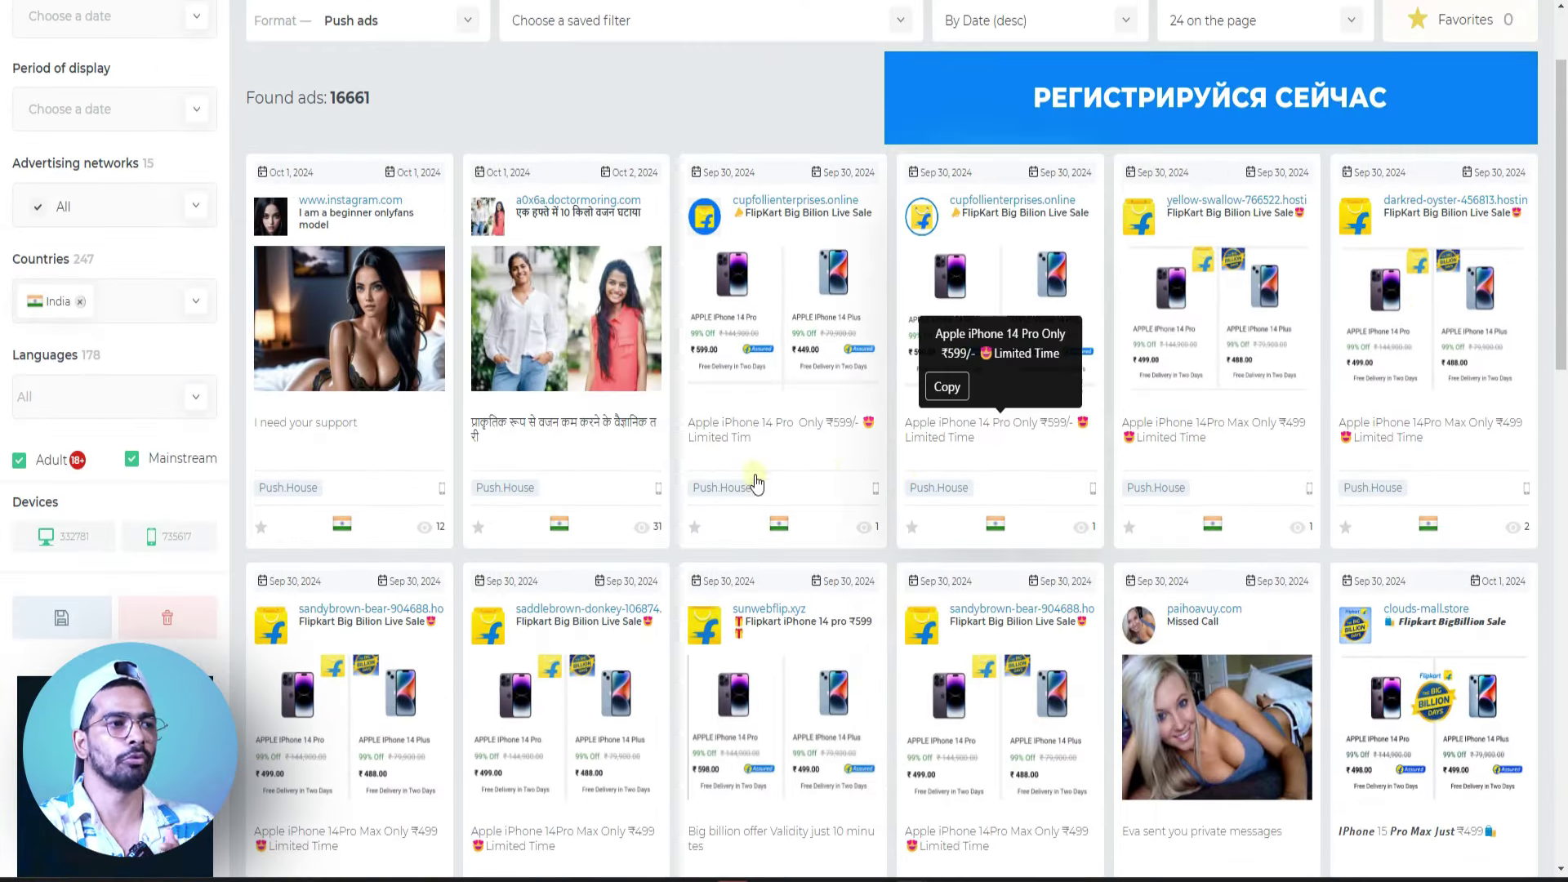
scroll(817, 180, up, 1)
scroll(874, 566, down, 10)
scroll(844, 359, up, 6)
scroll(844, 359, up, 5)
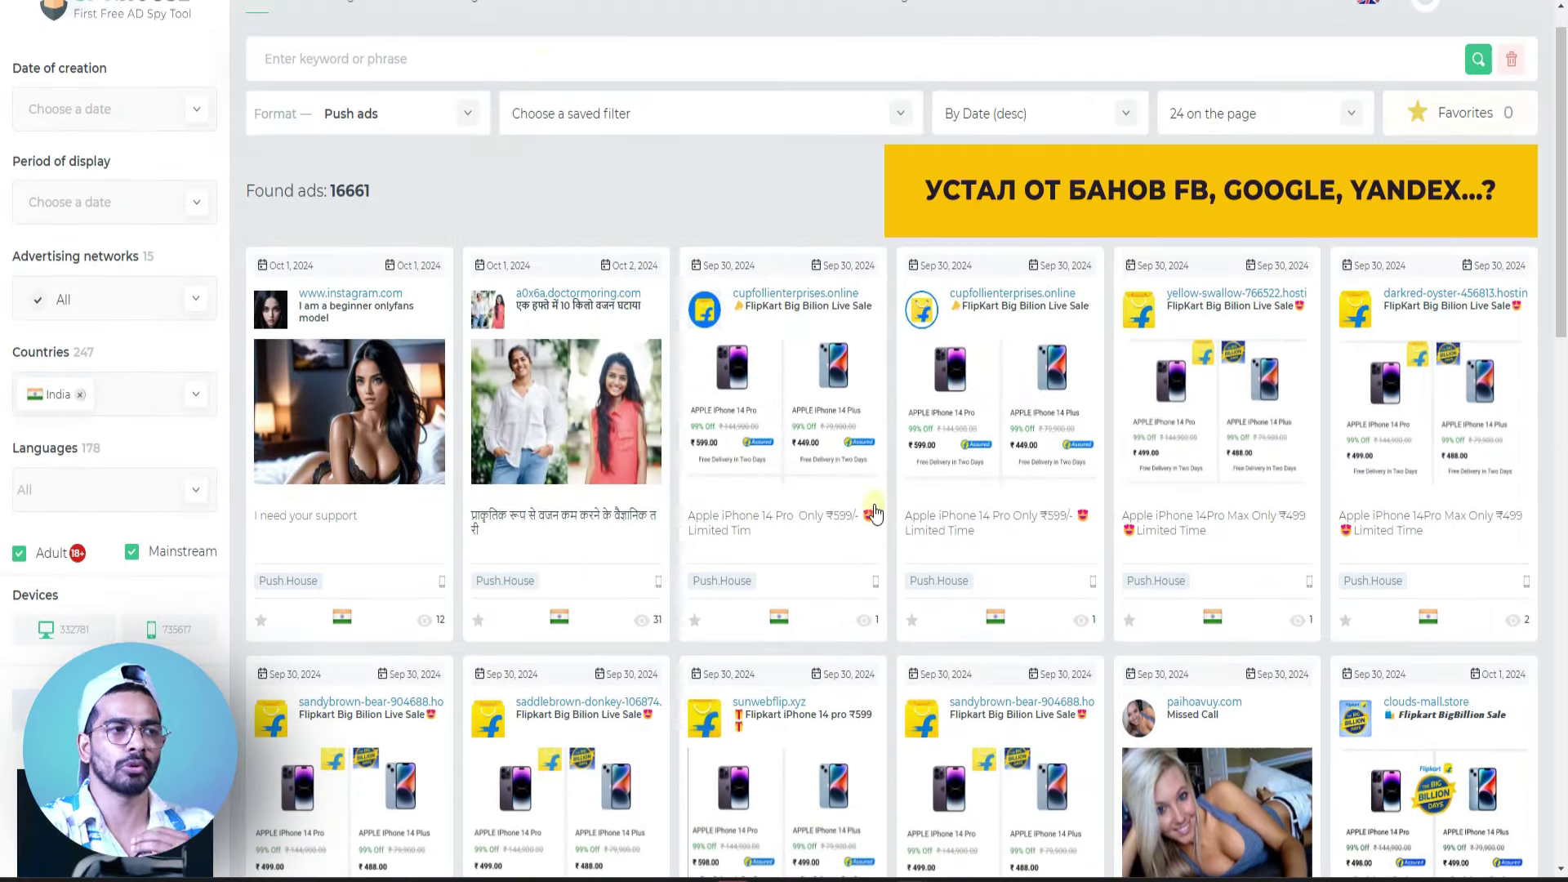
scroll(1127, 605, down, 3)
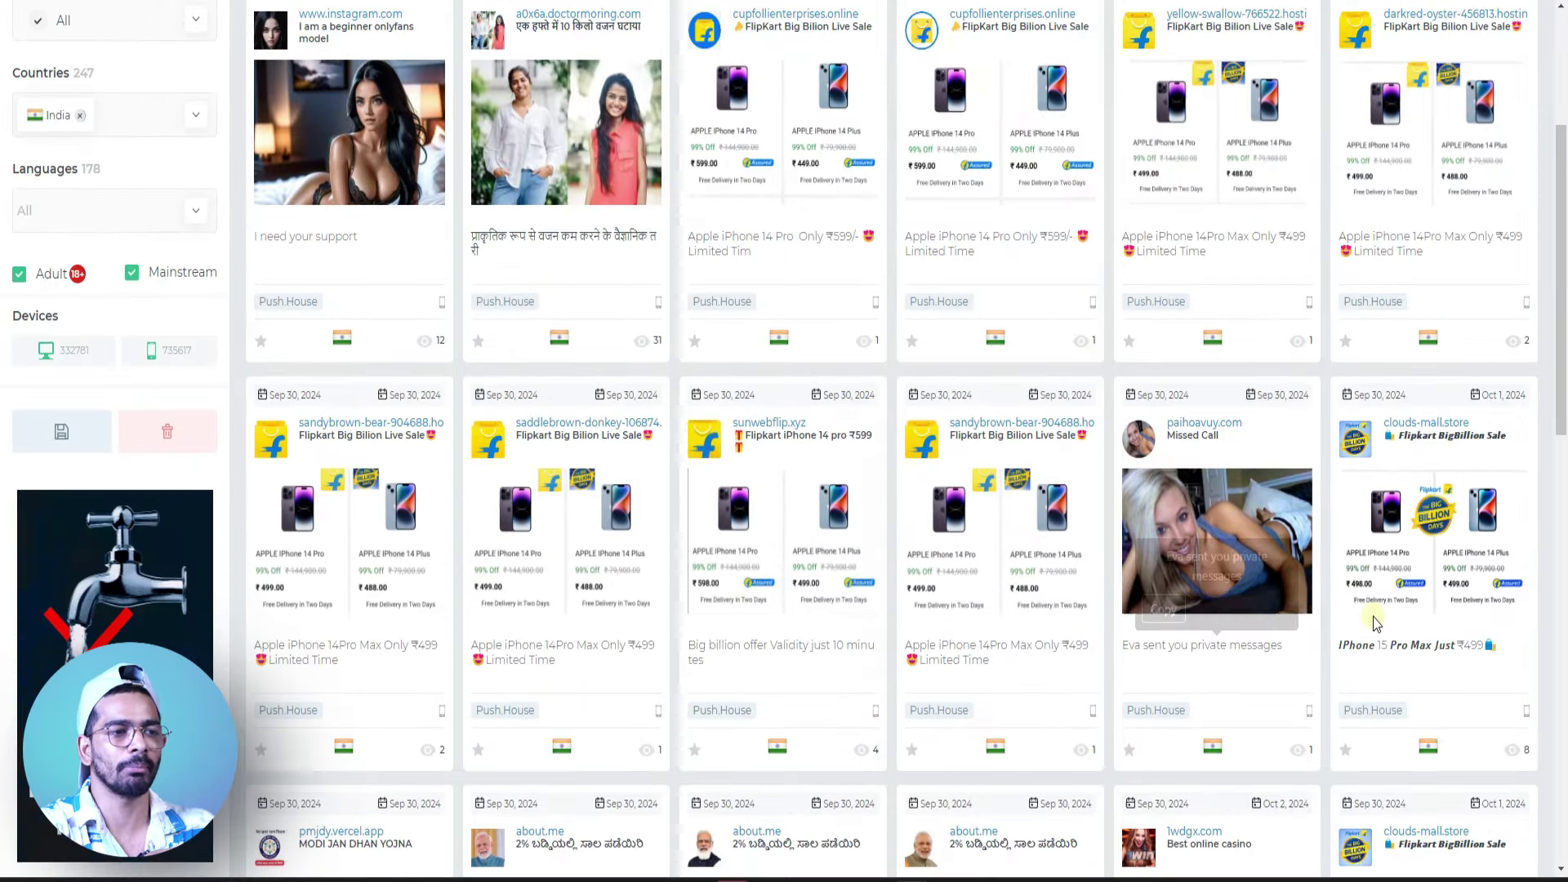
click(1211, 646)
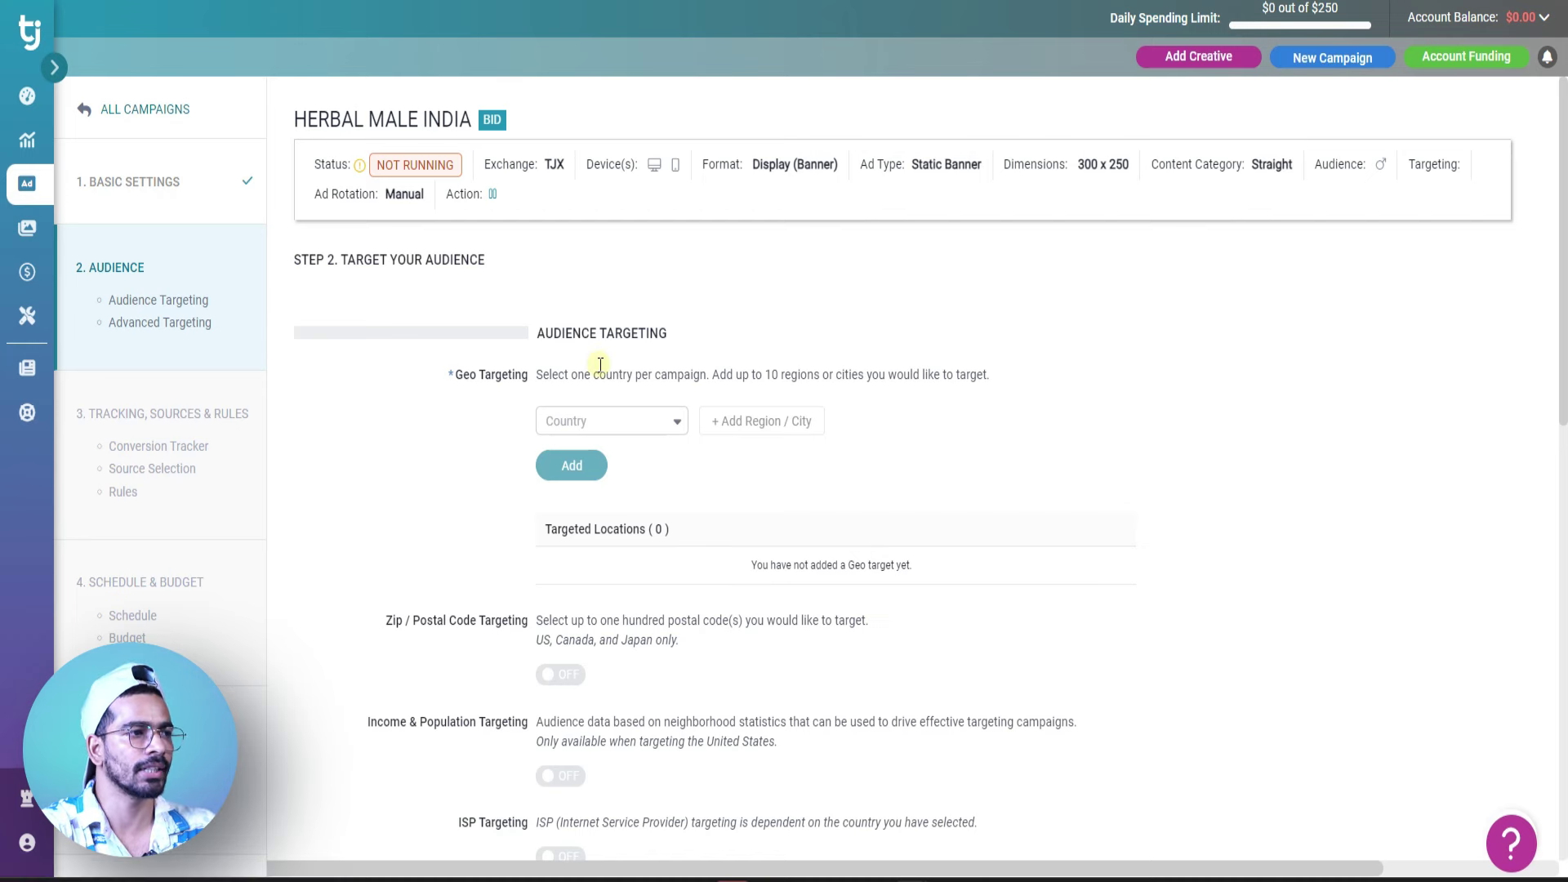
Add India as the targeted location of the herbal male india campaign in TrafficJunky.
scroll(600, 364, down, 1)
click(650, 332)
text(ind)
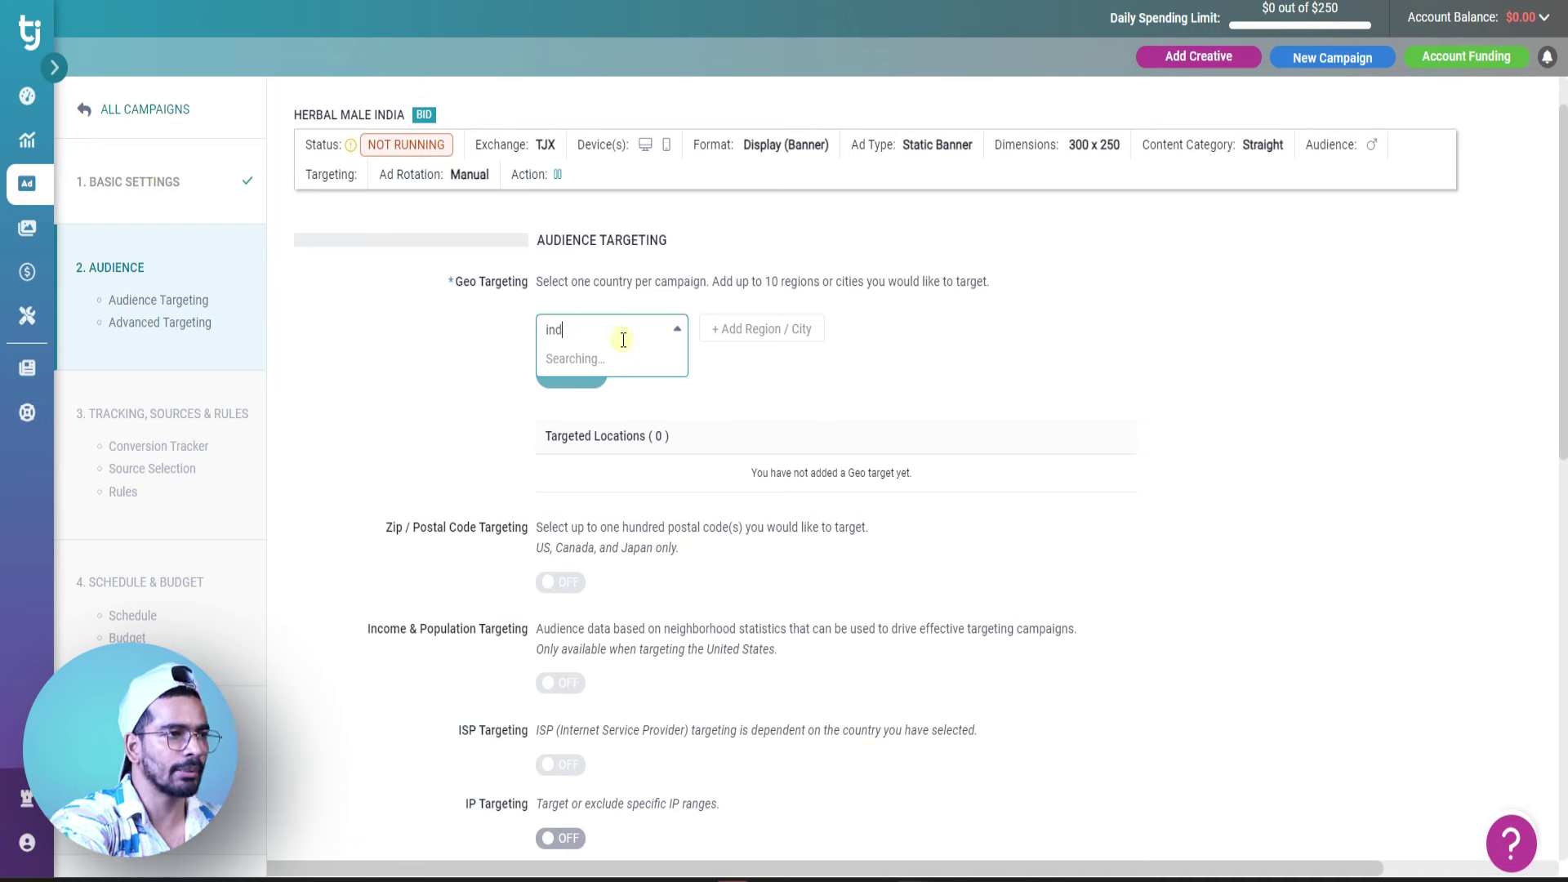
text(ia)
click(562, 405)
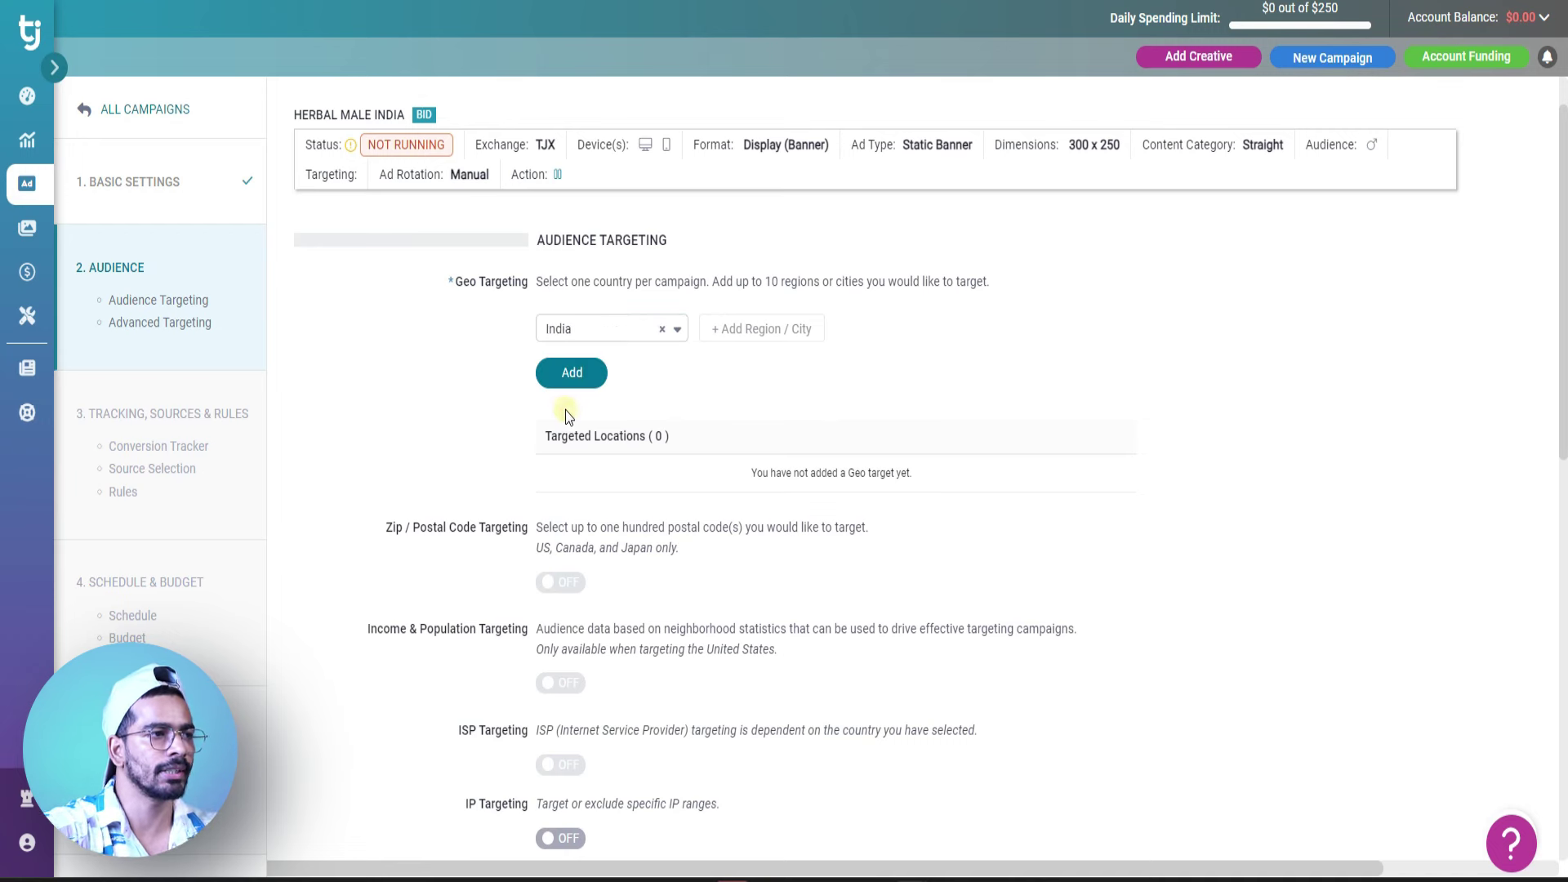
click(571, 374)
drag(506, 465, 628, 470)
click(654, 468)
Check the remaining audience and advanced targeting options, leave them off, and save the audience step.
scroll(690, 489, down, 4)
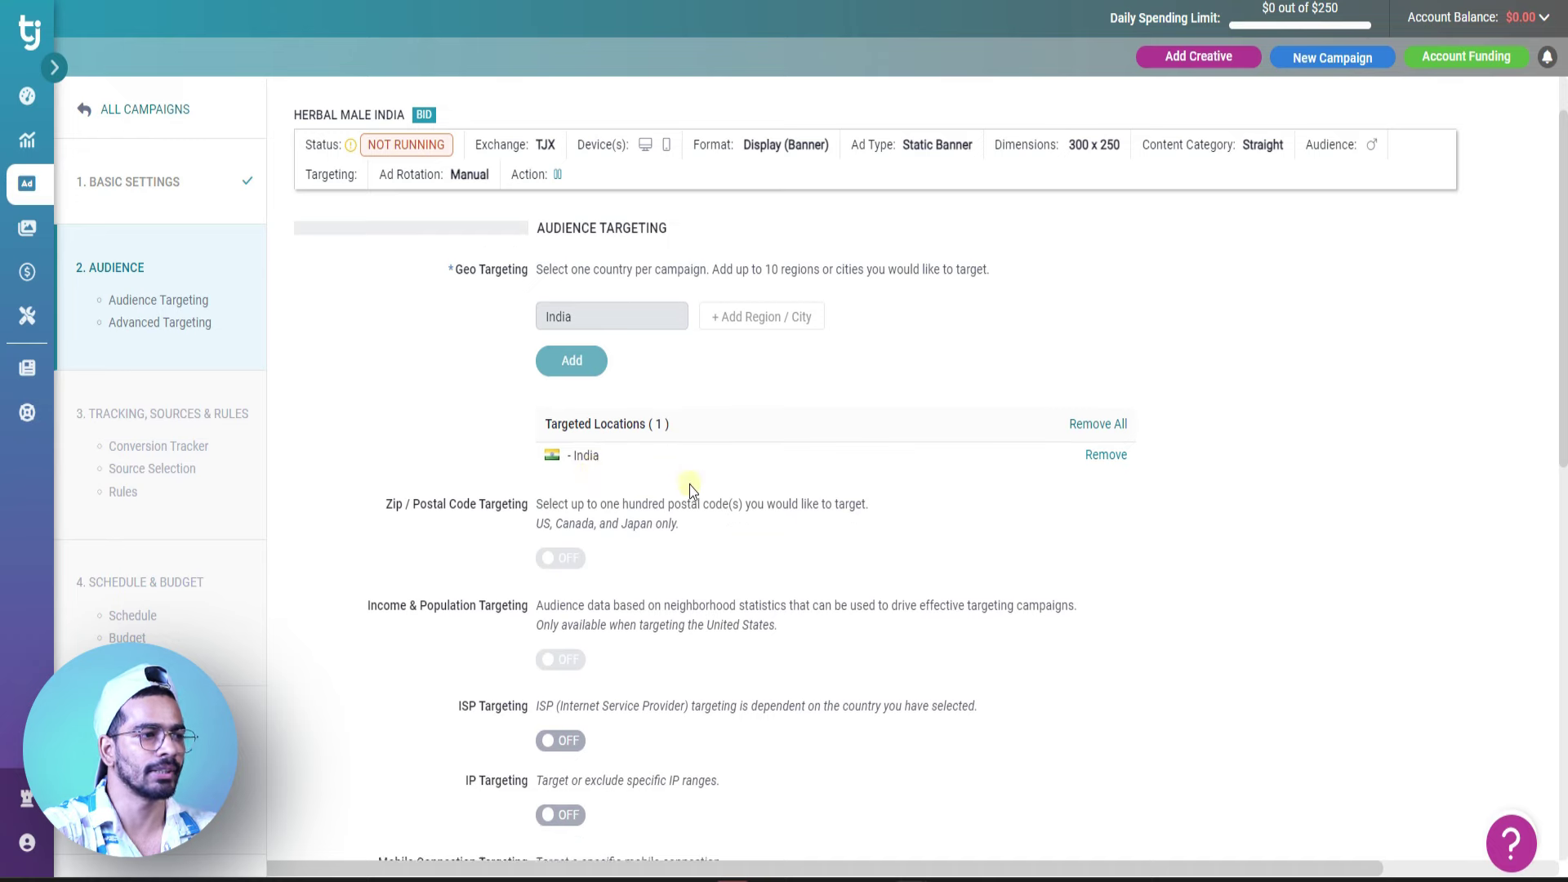
scroll(690, 488, down, 5)
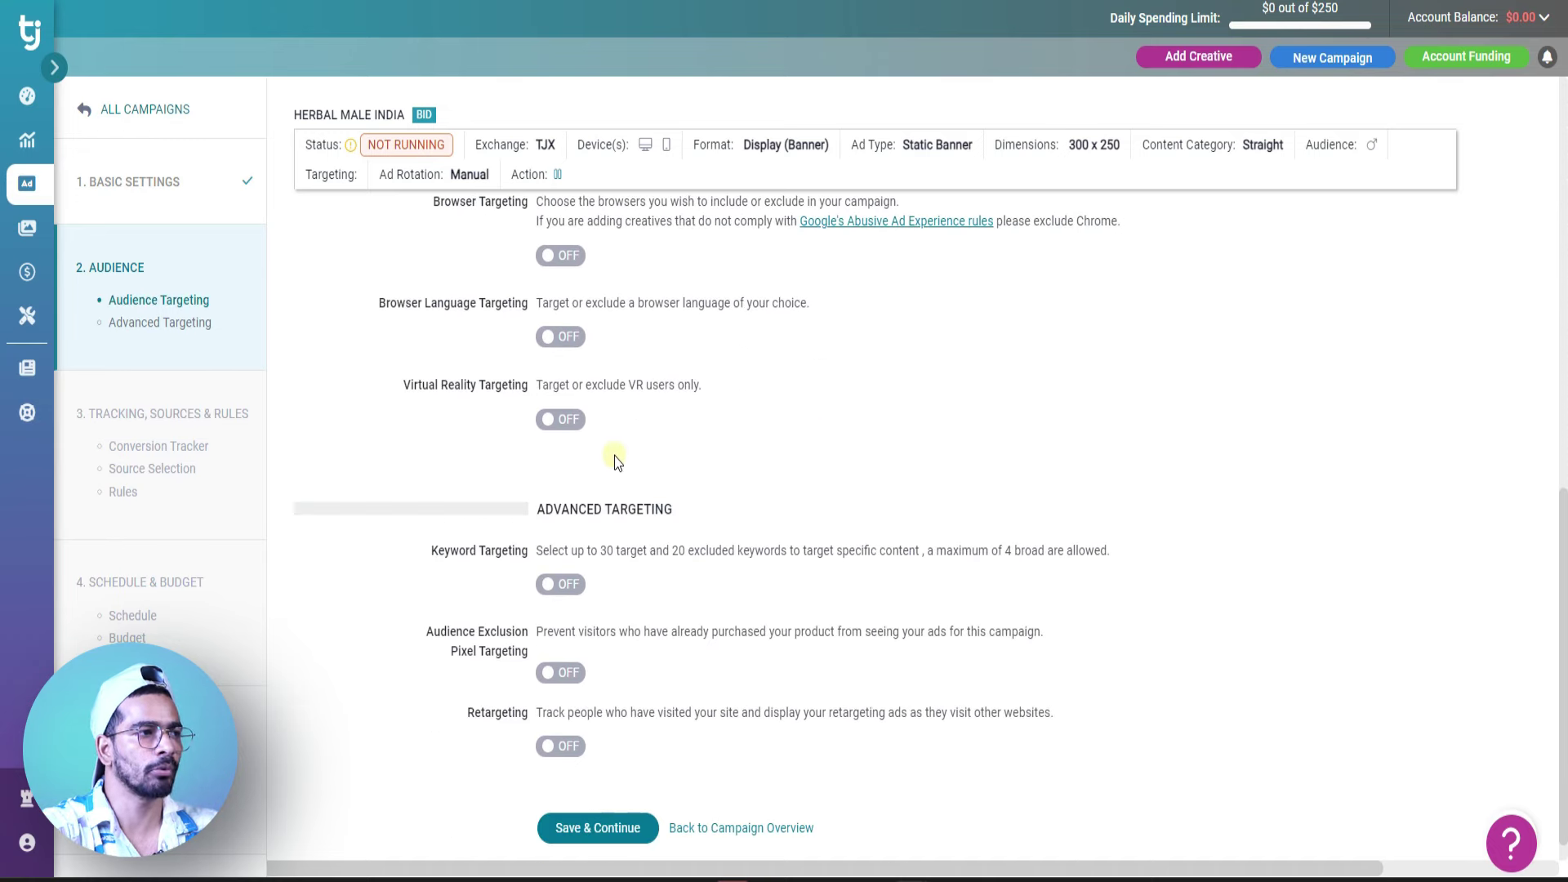
scroll(618, 445, down, 1)
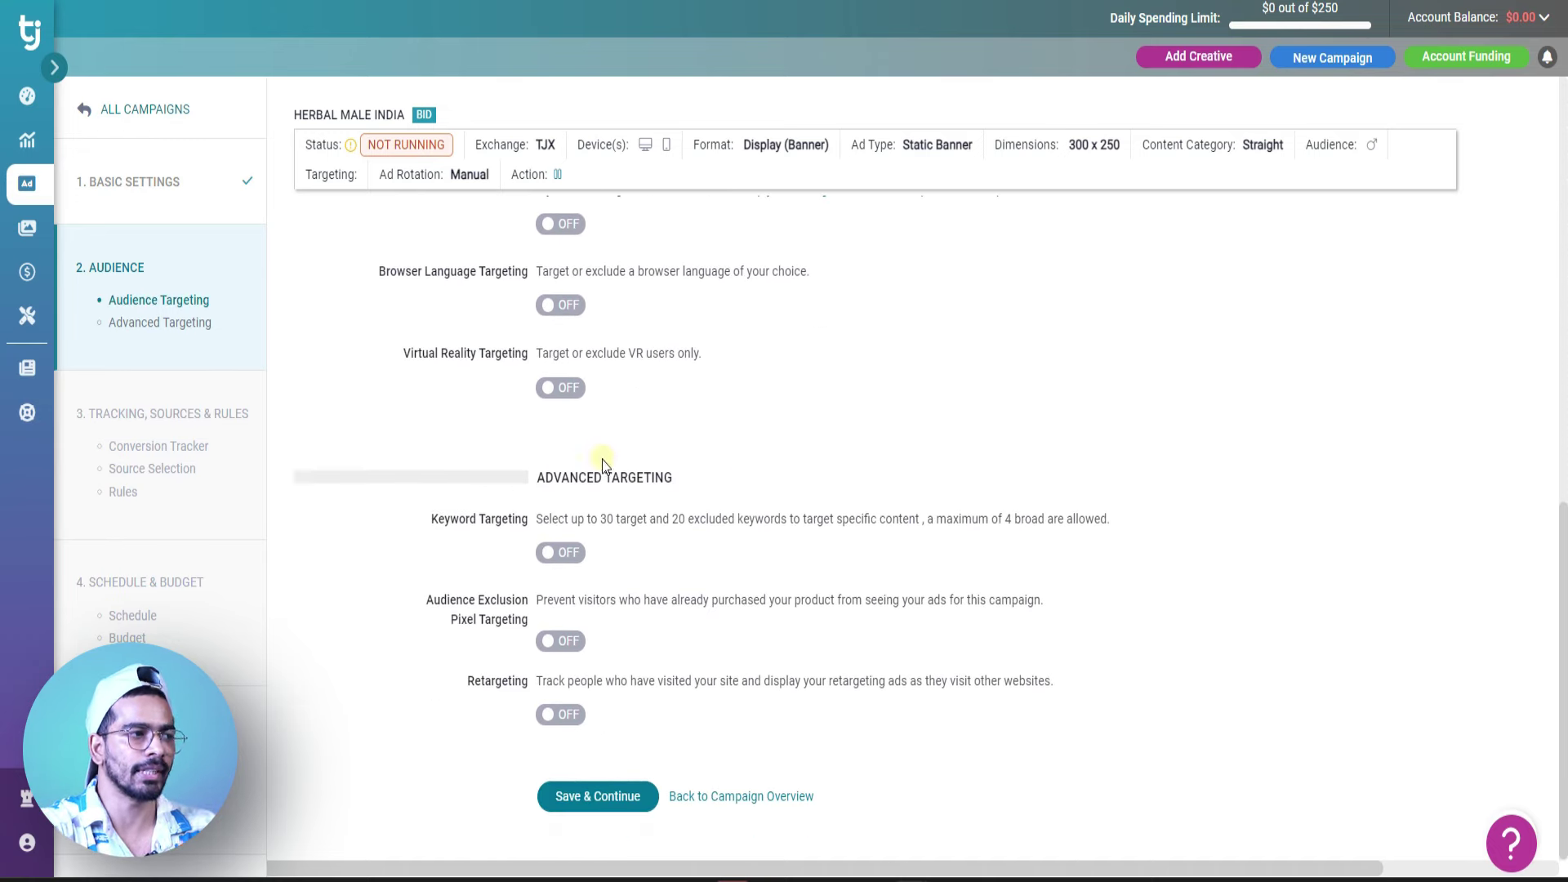
click(588, 796)
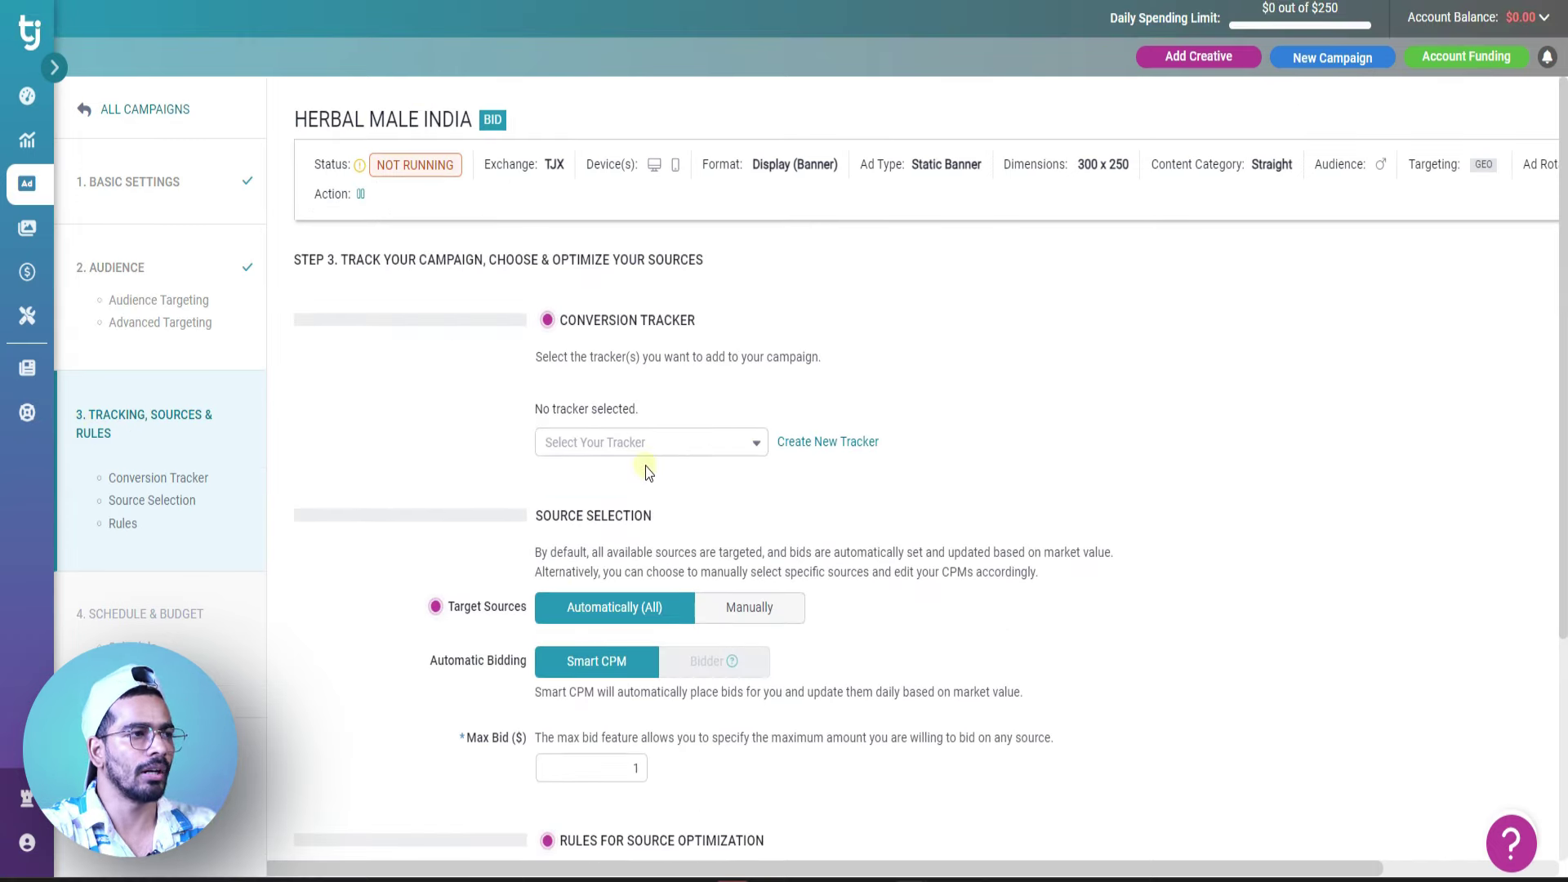
Keep automatic sources, Smart CPM and a max bid of 1 without a tracker or rule, and save the step.
scroll(641, 486, down, 2)
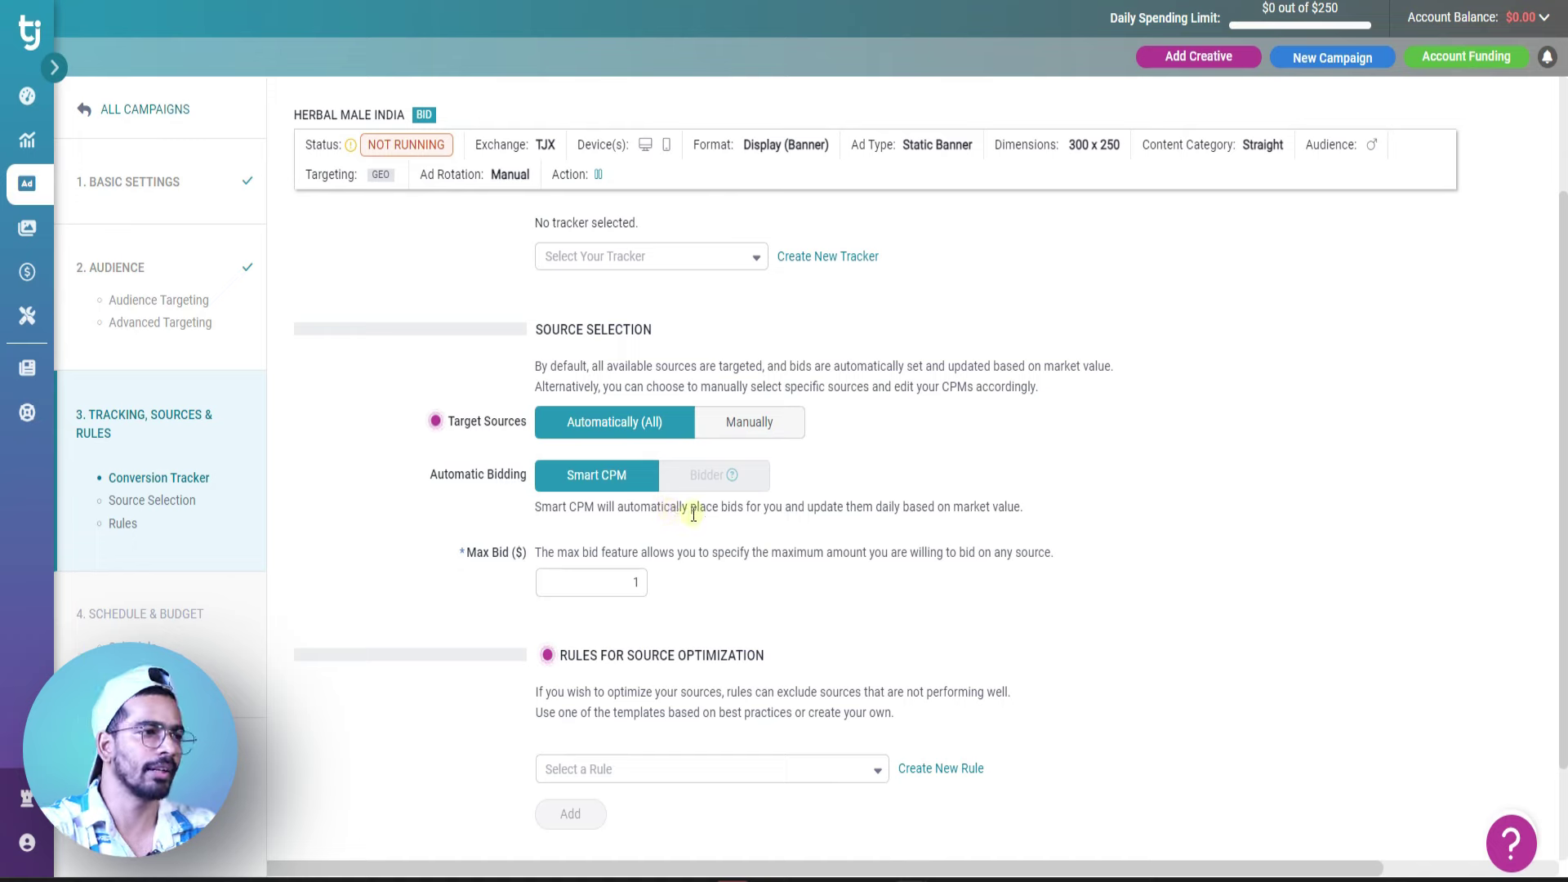
scroll(694, 514, down, 2)
click(580, 749)
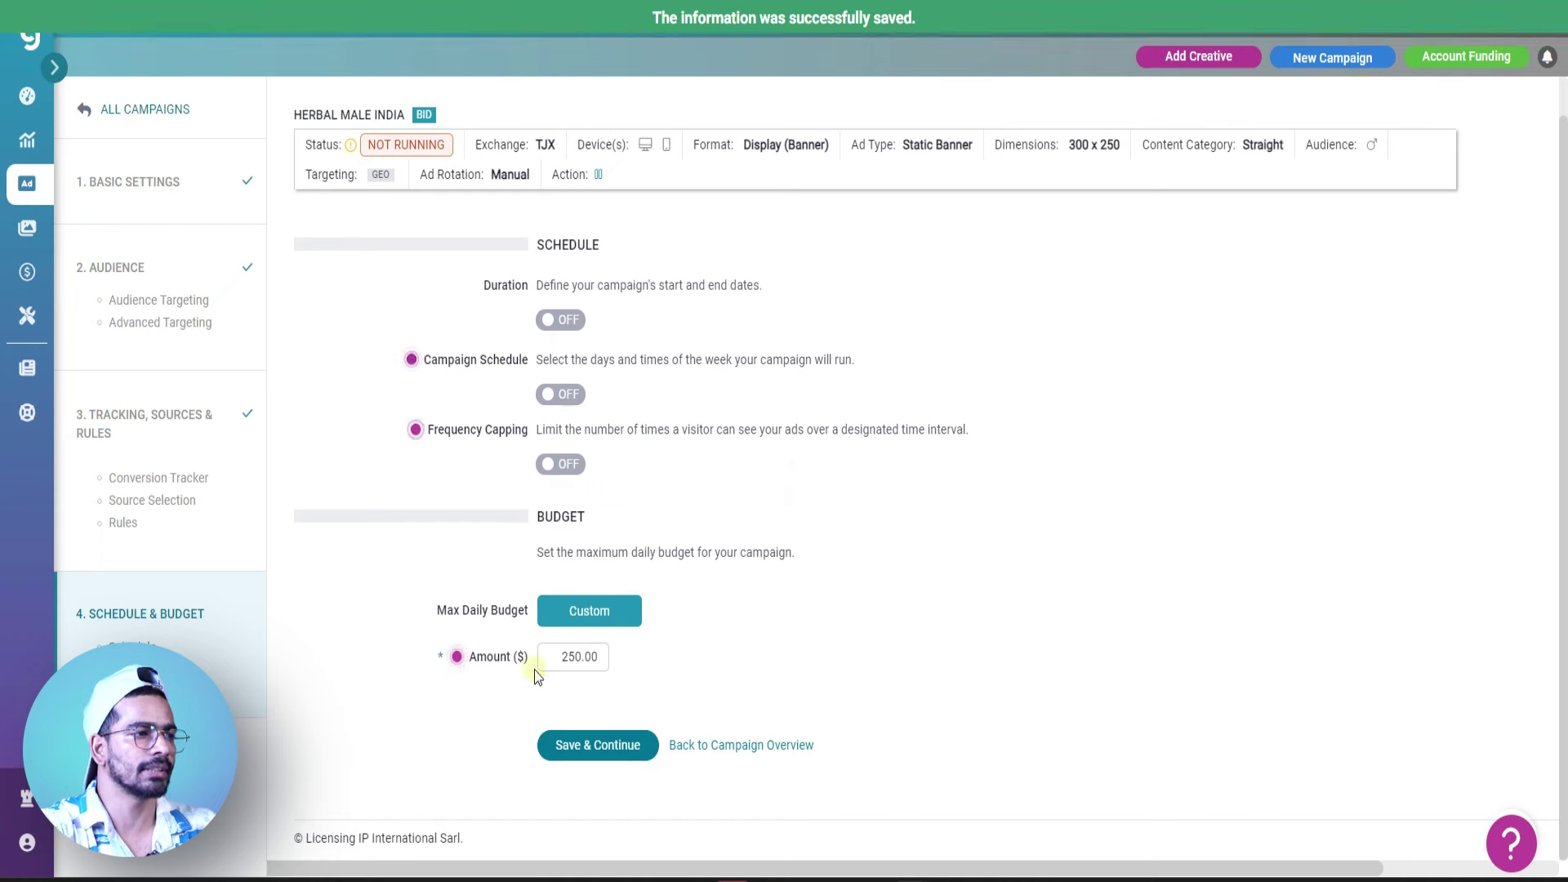
Set the campaign's maximum daily budget to $100 and save the schedule and budget step.
double_click(570, 658)
text(100)
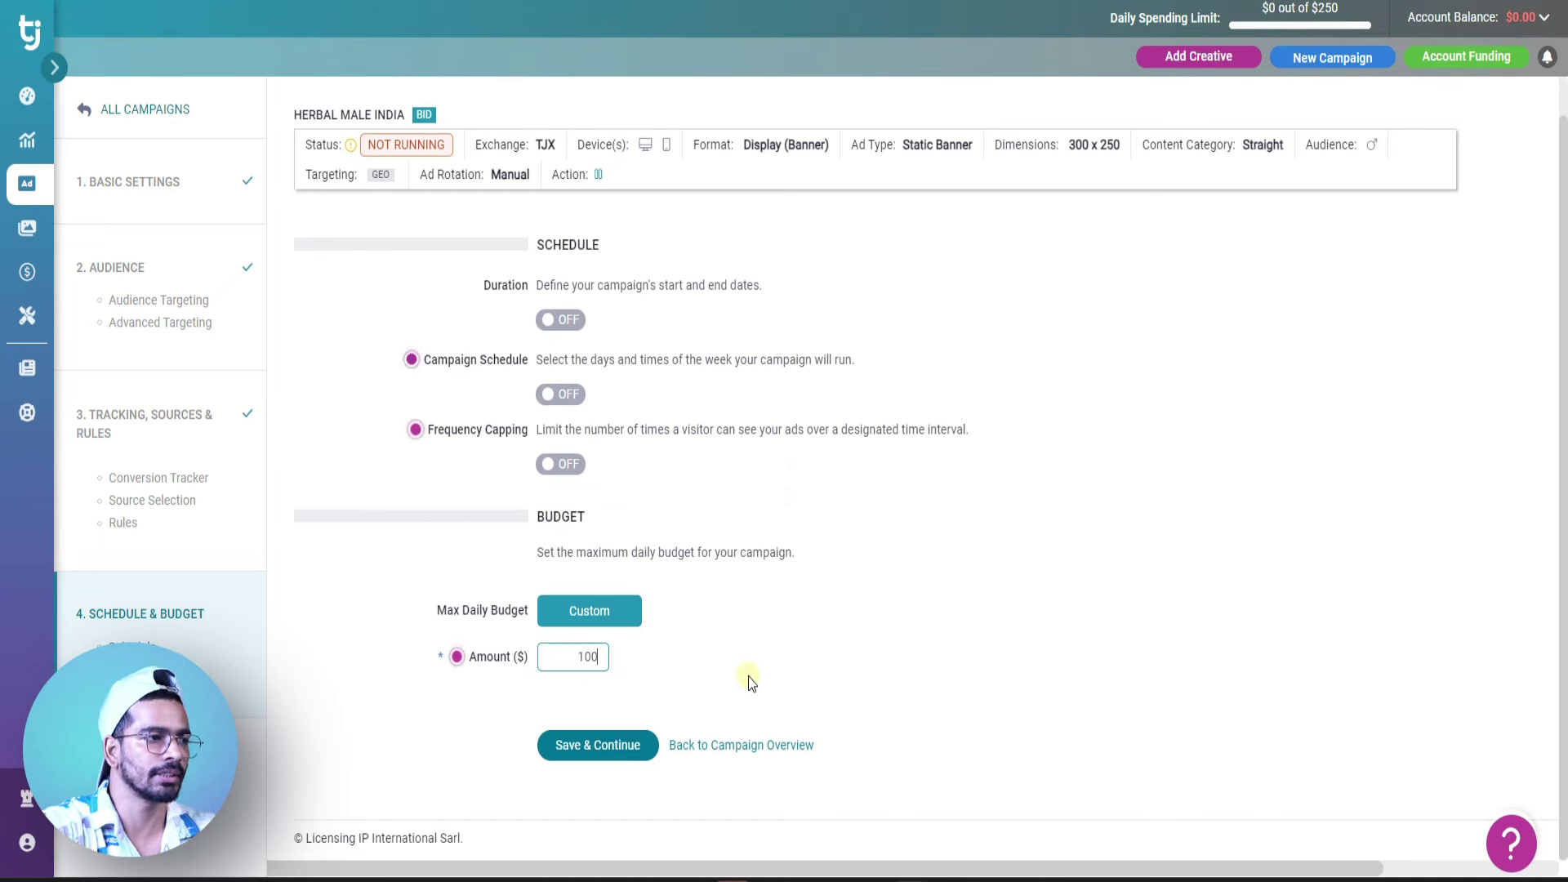
click(634, 739)
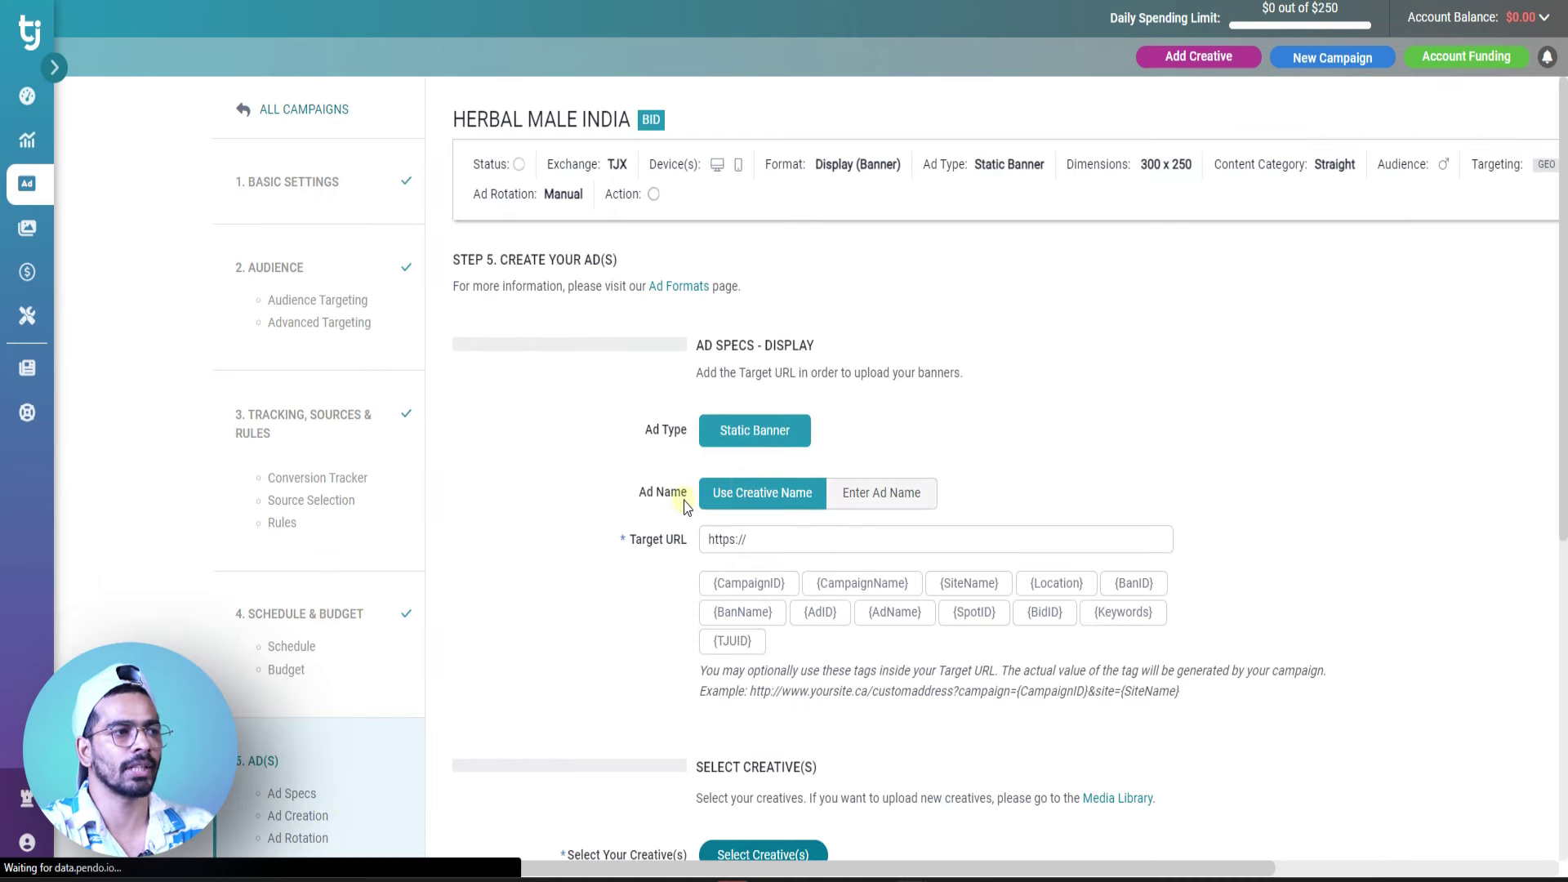
Copy the traffic link from the CPA.house flow and paste it as the static banner ad's target URL in TrafficJunky.
scroll(686, 507, down, 2)
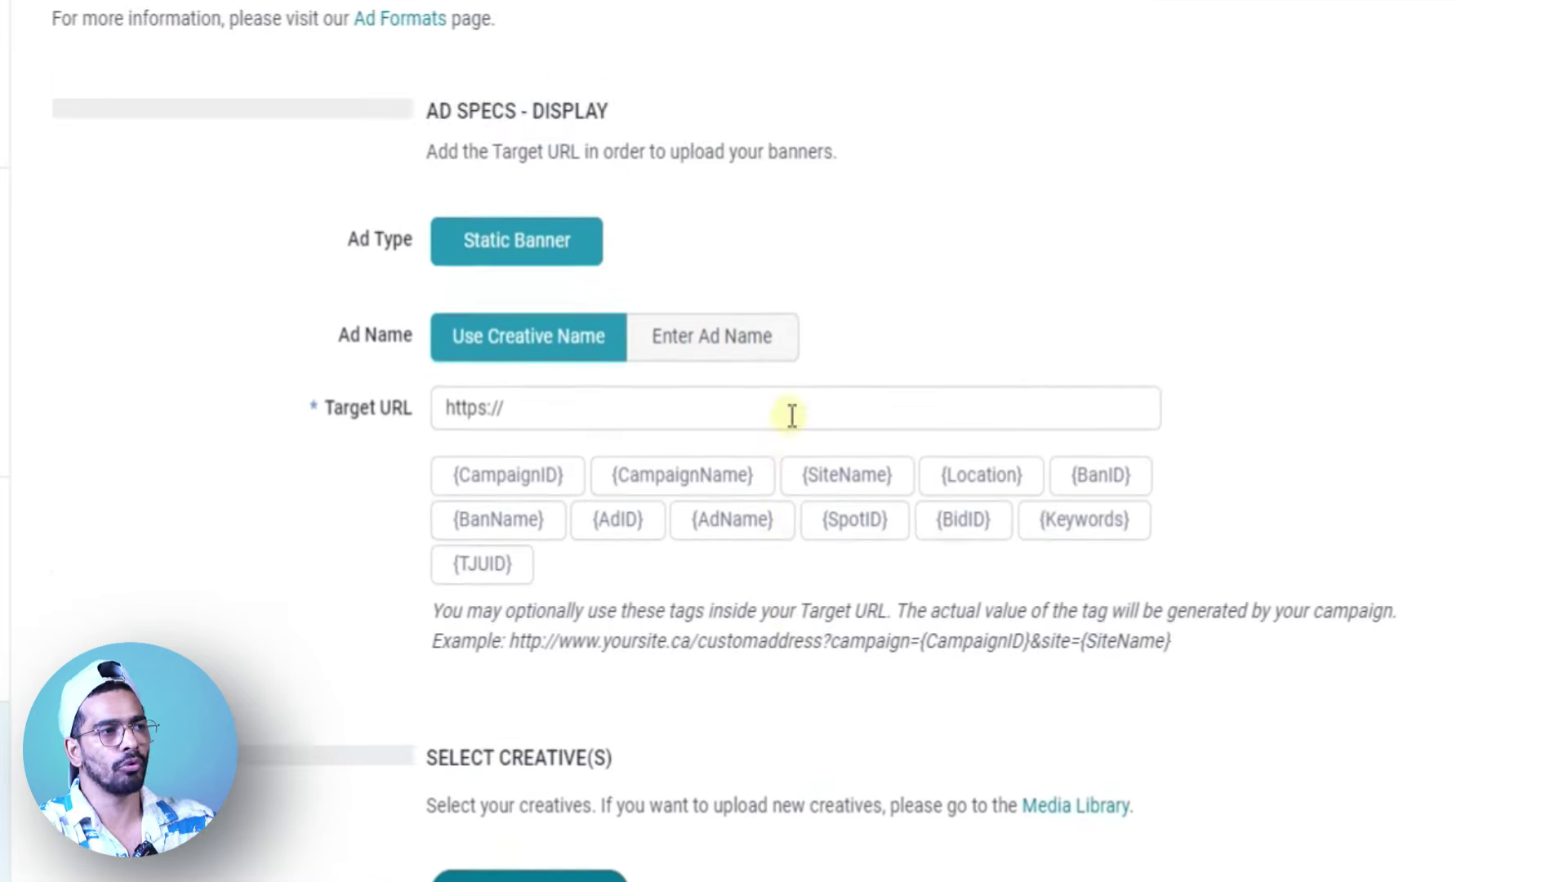
scroll(772, 425, down, 3)
scroll(772, 425, up, 2)
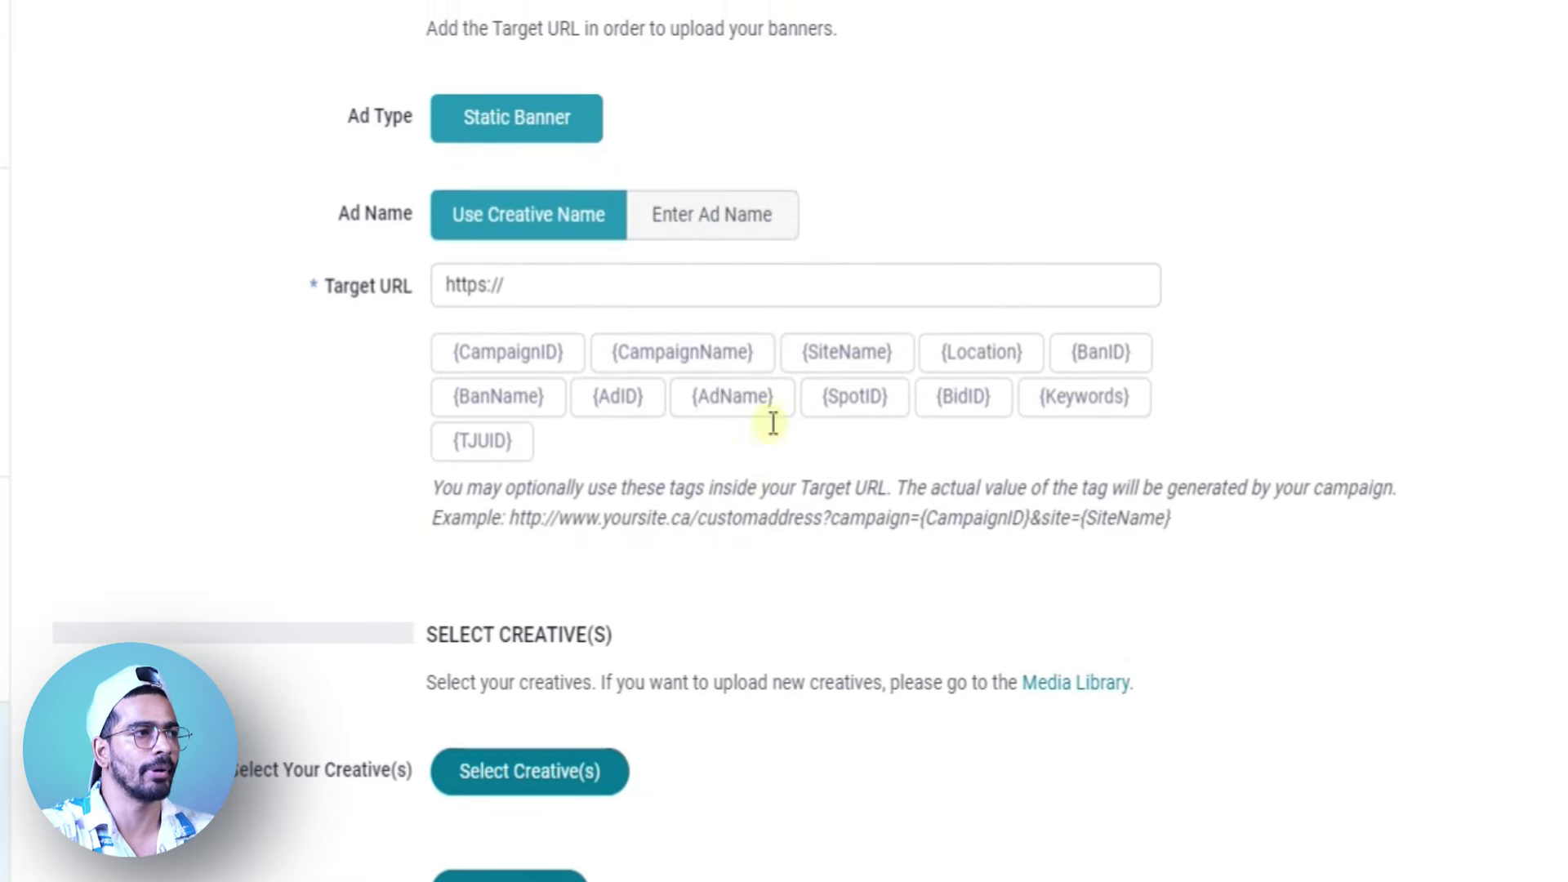
scroll(604, 327, up, 2)
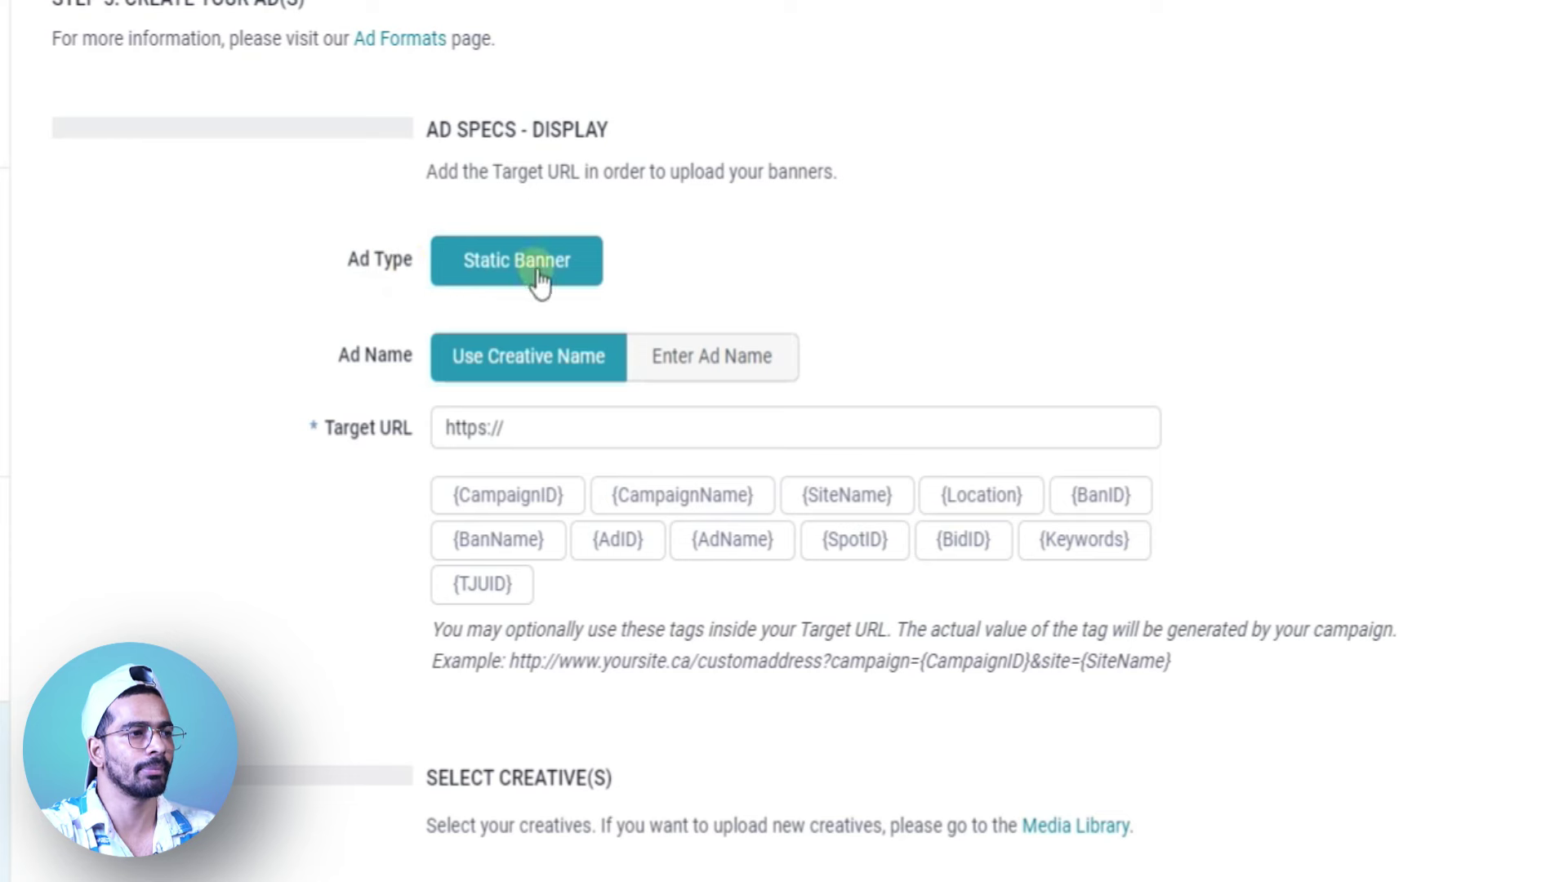
scroll(658, 255, down, 1)
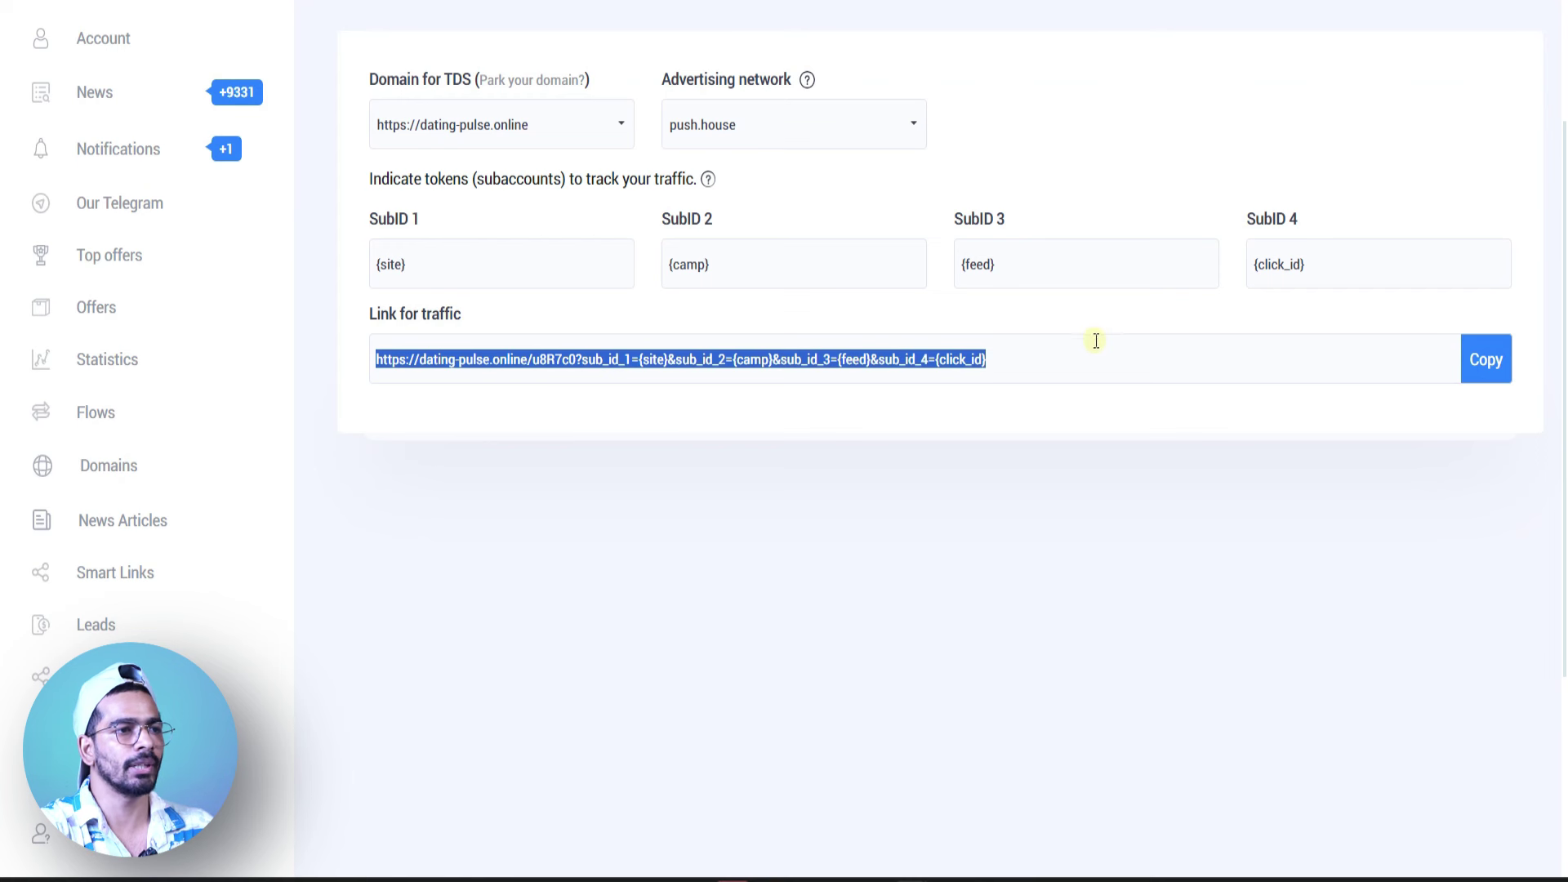
click(1494, 377)
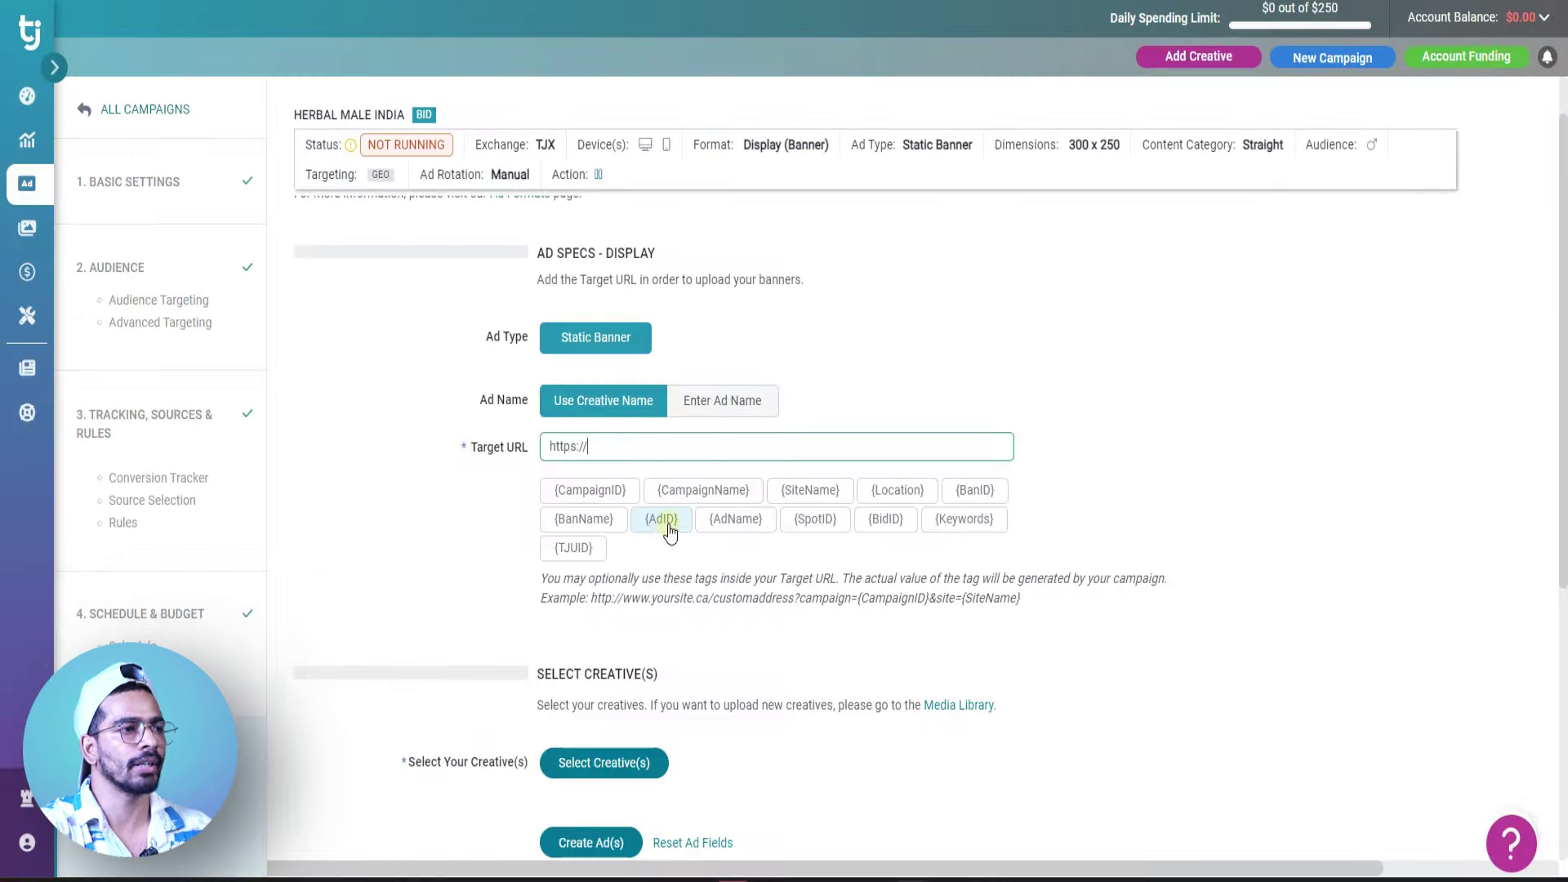
key(ctrl+a)
key(ctrl+v)
click(924, 374)
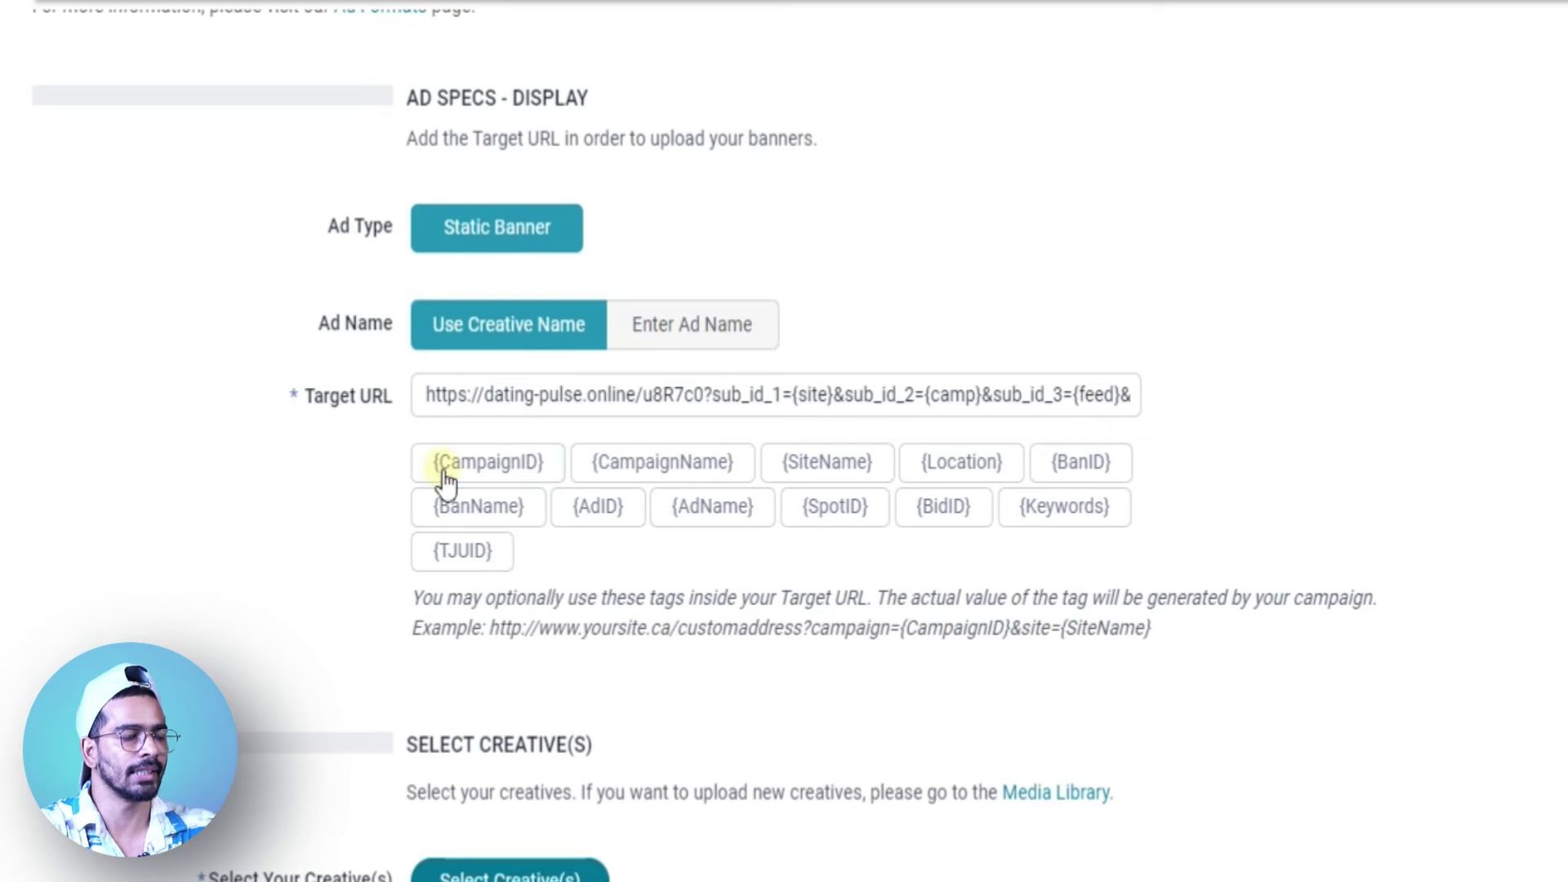
click(429, 395)
drag(428, 396, 911, 395)
click(1042, 366)
Open the Media Library in a new browser tab and bring up the upload area for new static banner creatives.
scroll(1055, 629, down, 2)
scroll(1055, 628, down, 4)
drag(230, 459, 322, 457)
click(371, 514)
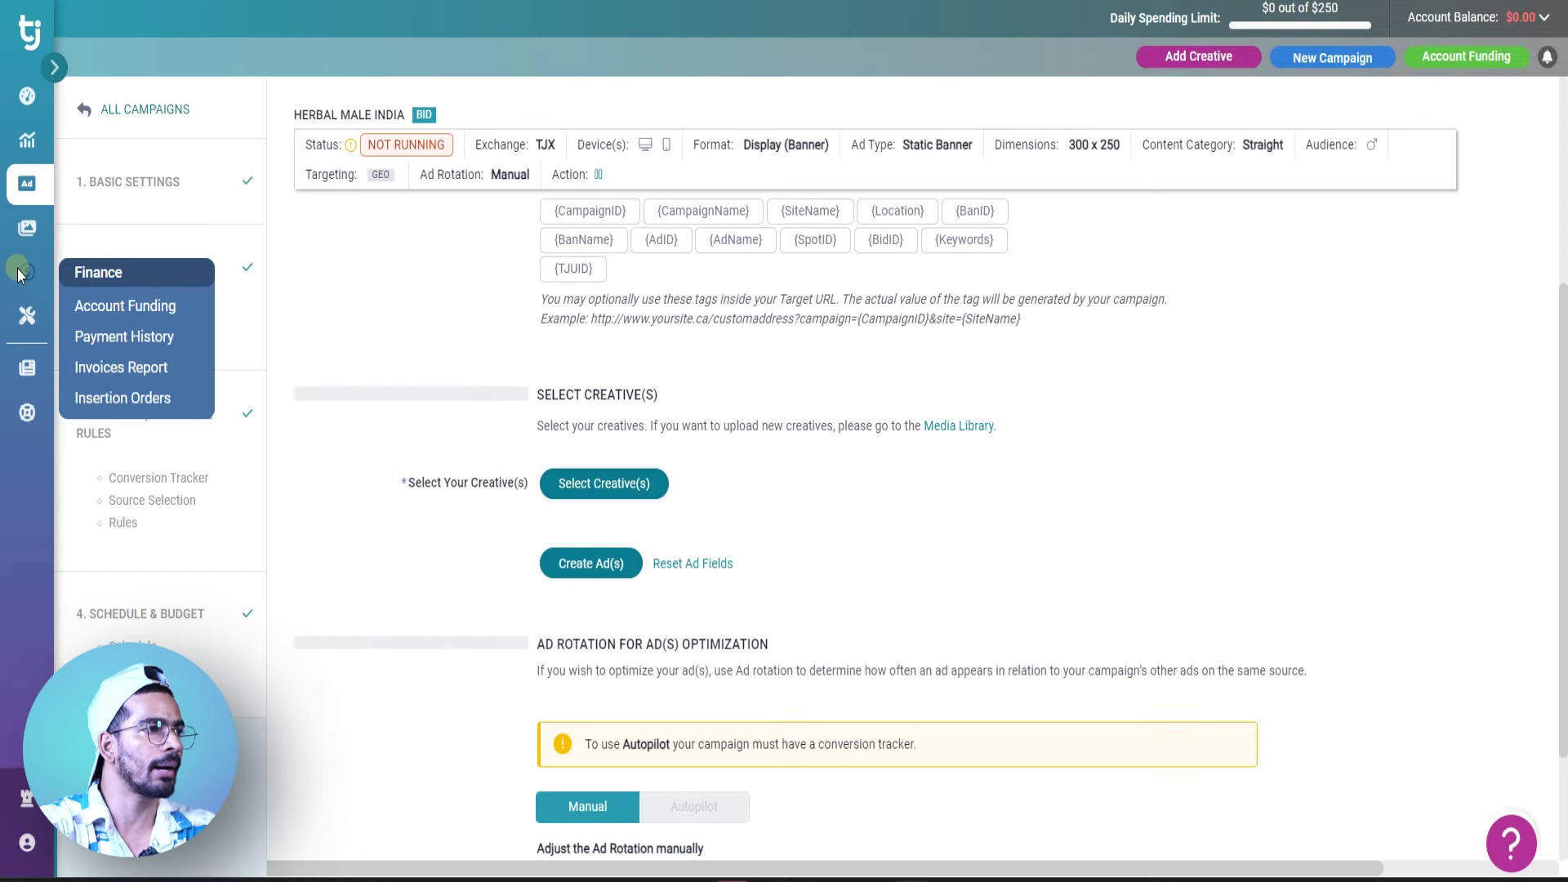
mouse_move(19, 320)
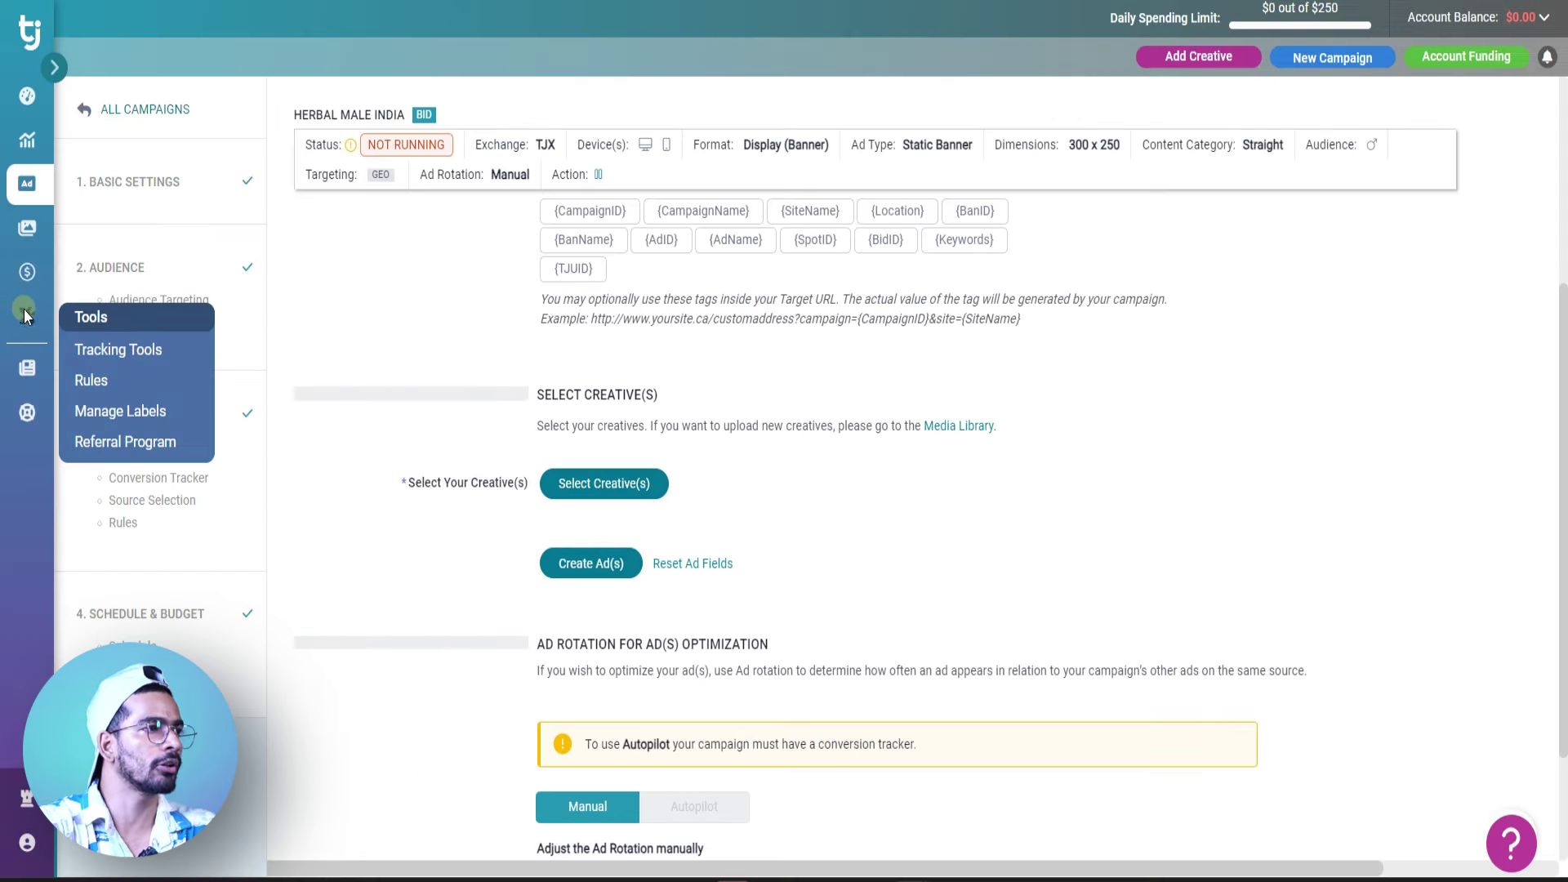
right_click(24, 234)
click(47, 246)
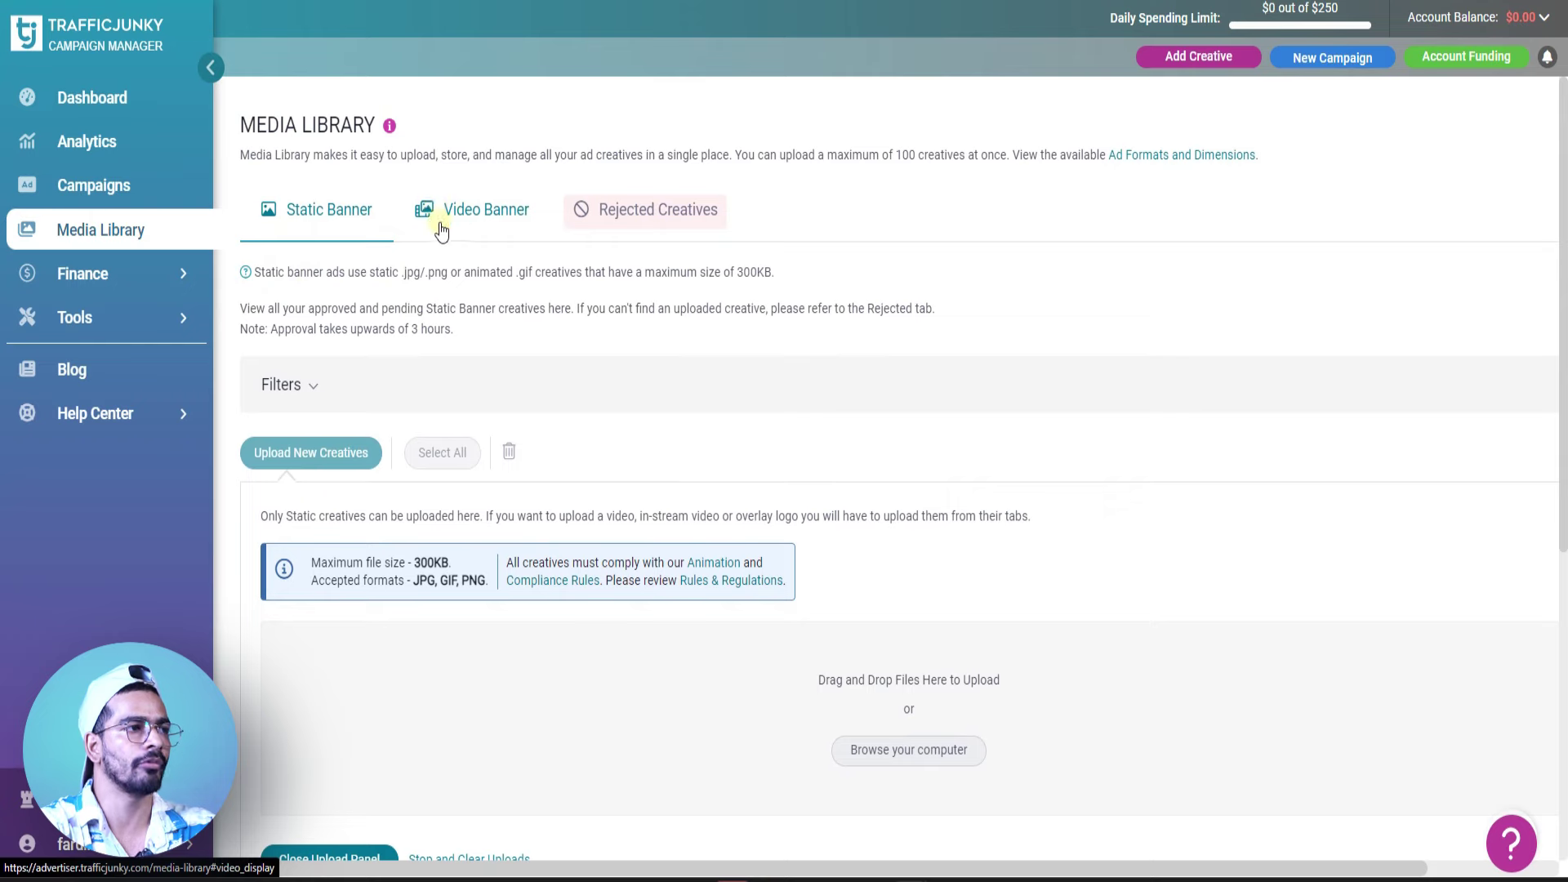
click(327, 209)
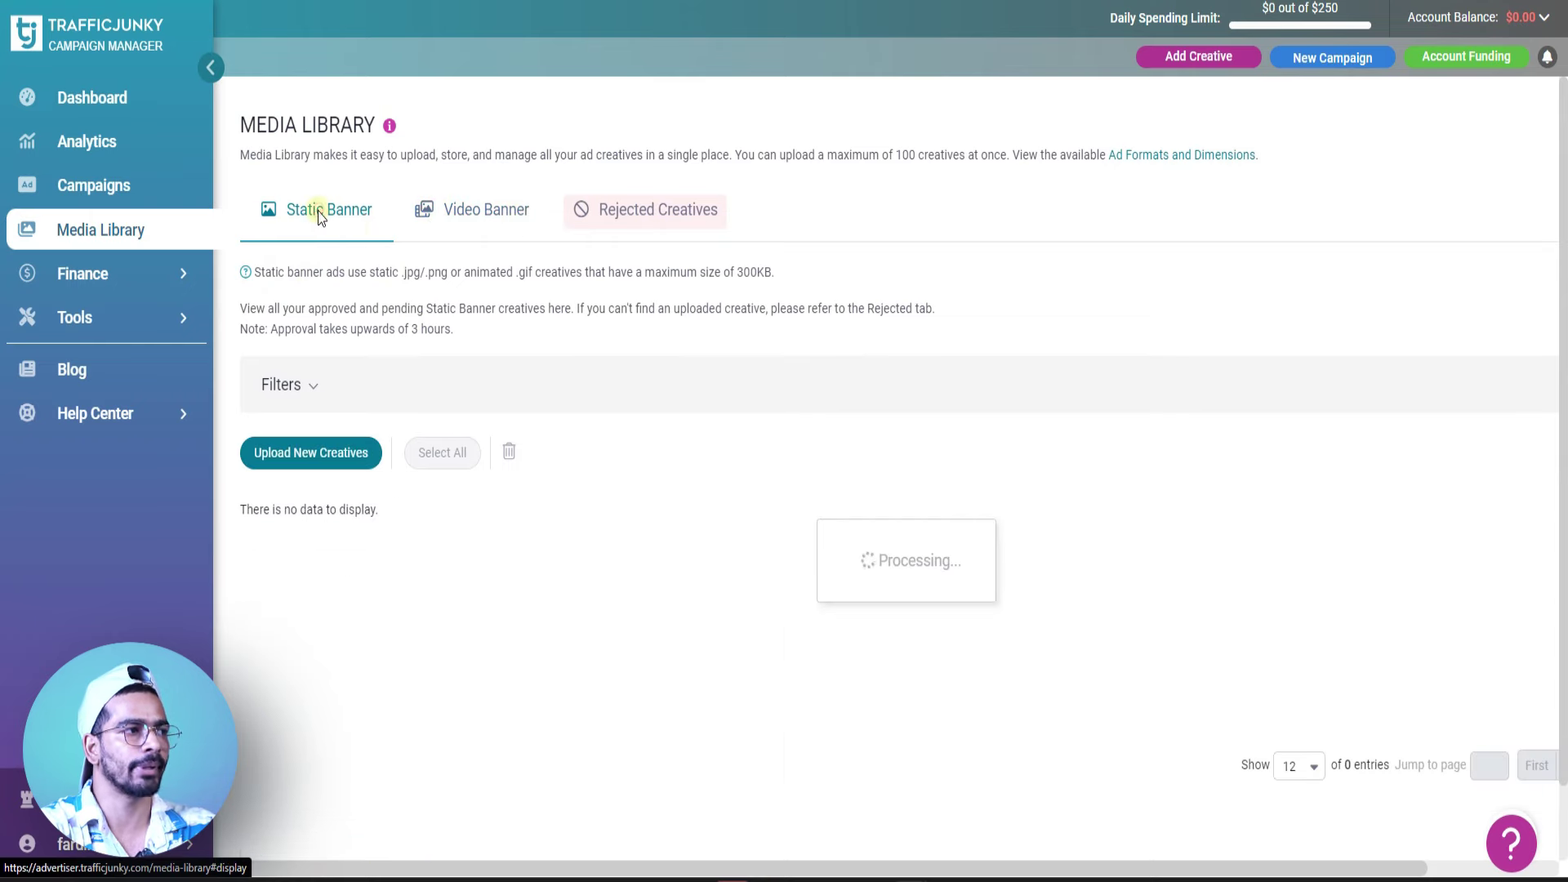
scroll(350, 251, down, 1)
click(294, 375)
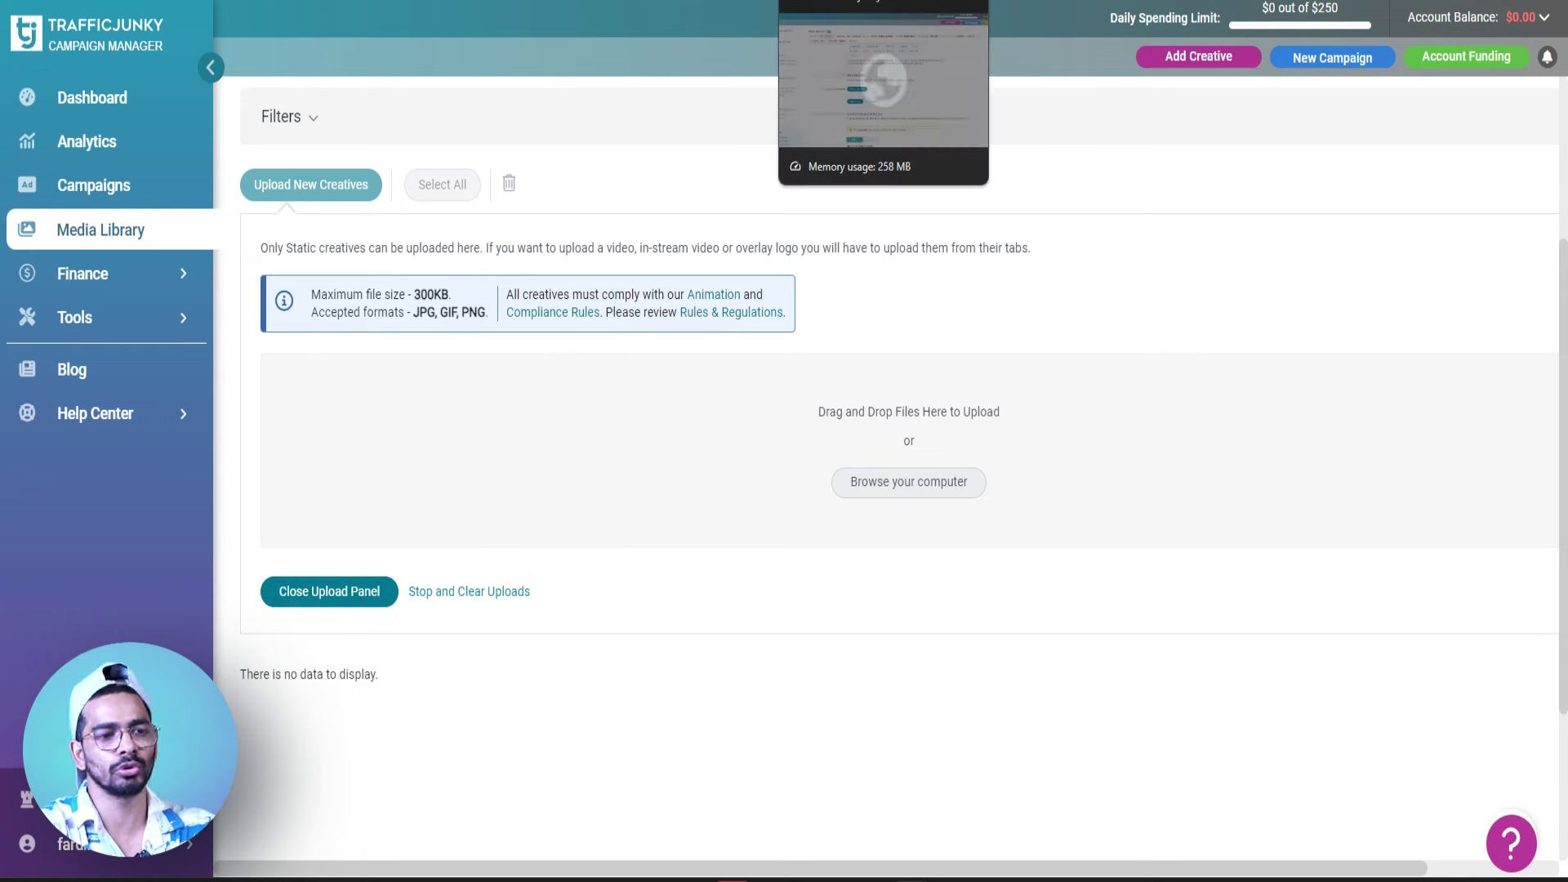
Return to the campaign's ad step, check which creatives are available for selection, and close the selection window.
click(866, 3)
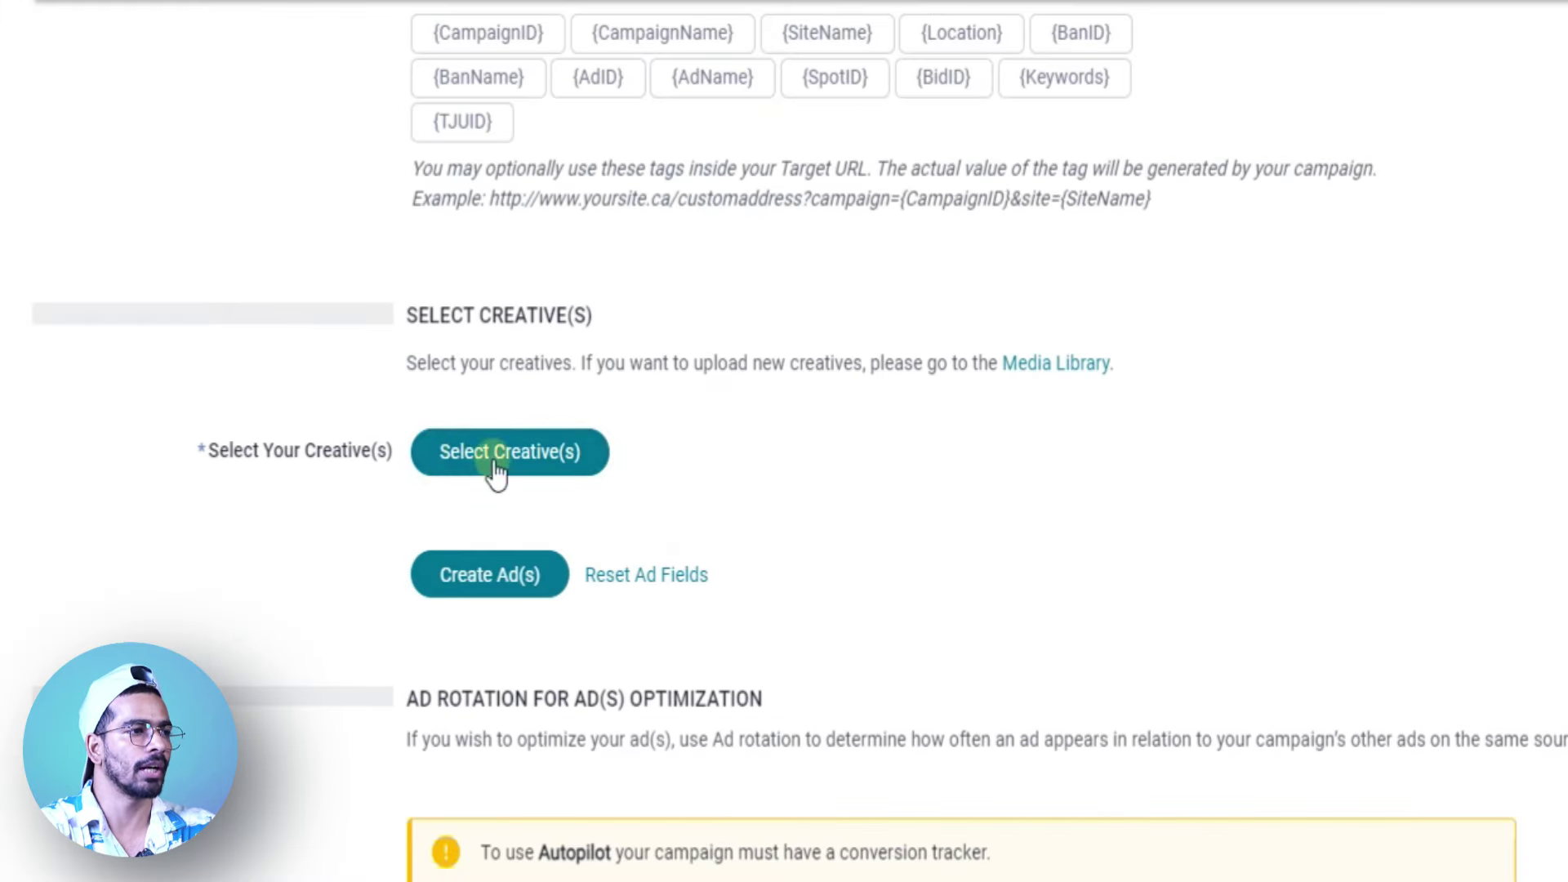
click(500, 462)
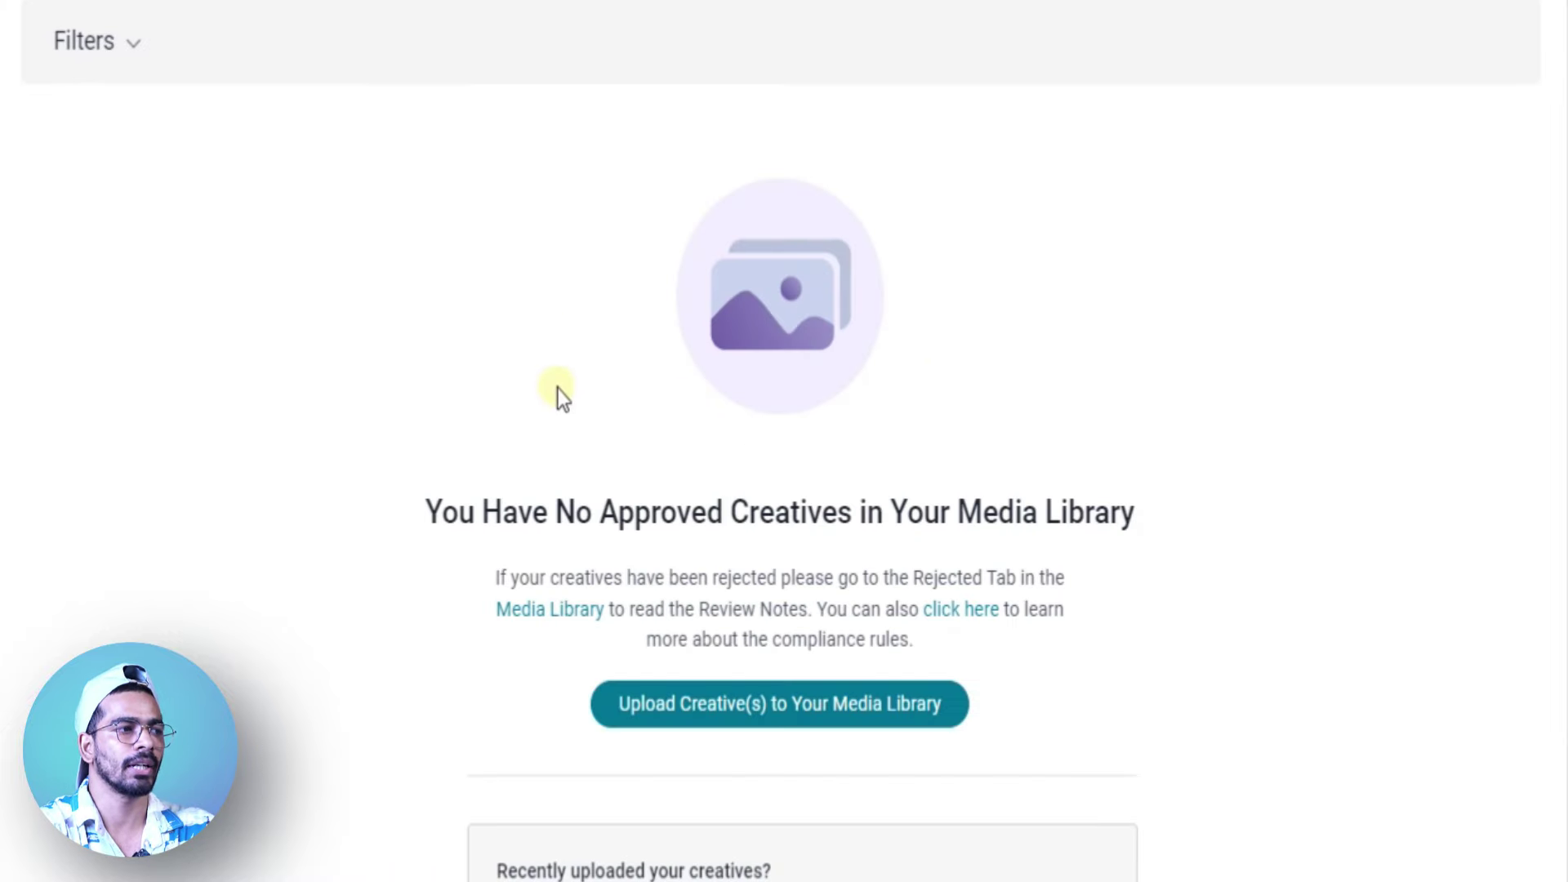
drag(421, 512, 1384, 526)
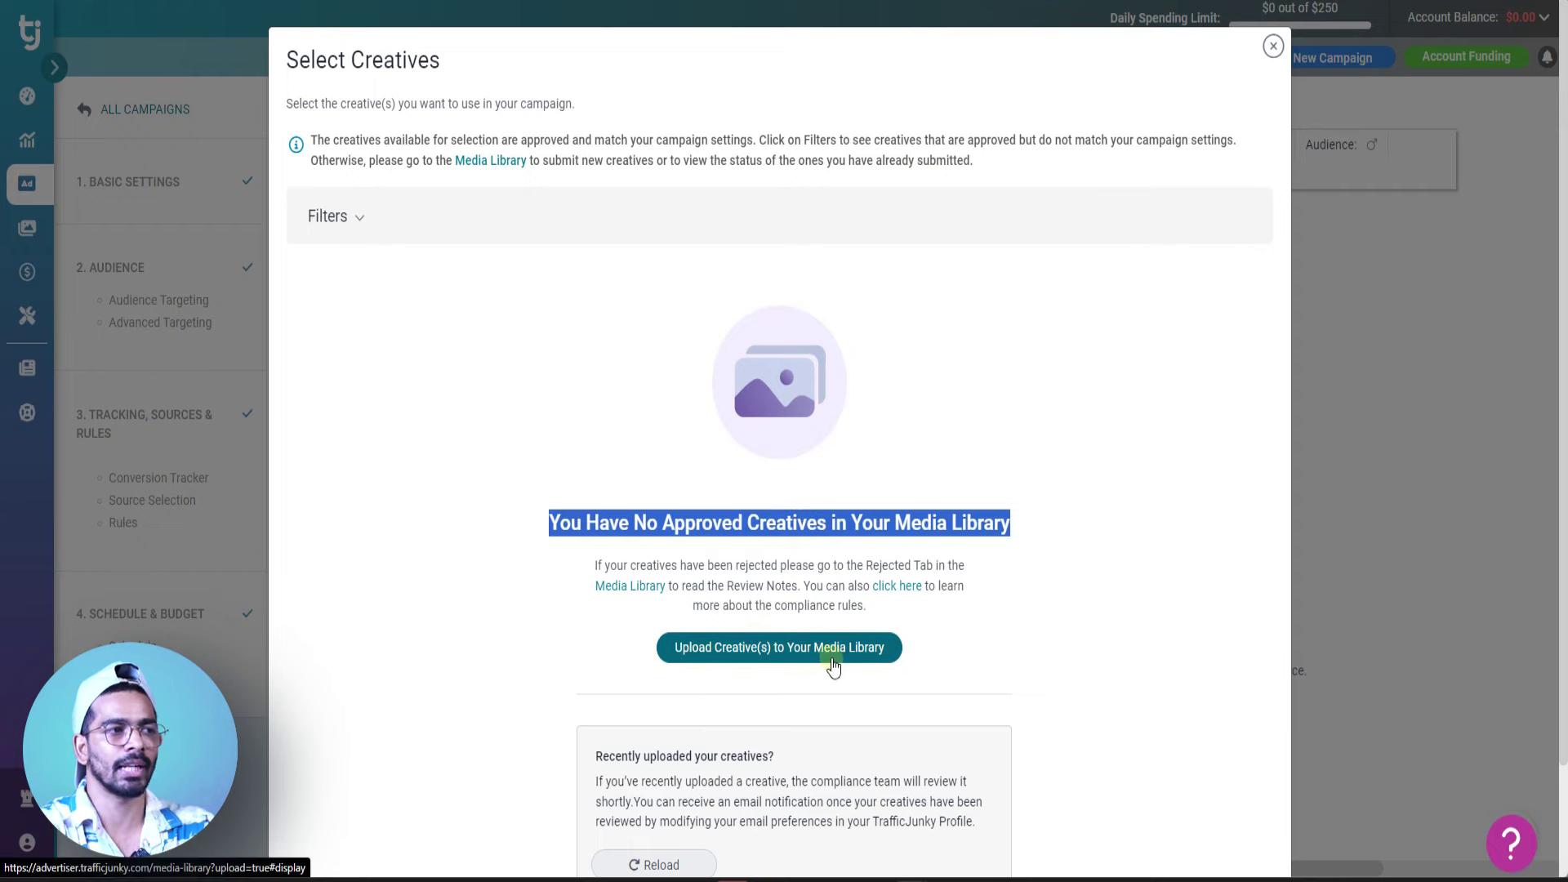
click(1273, 45)
Review the ad creation and ad rotation settings, and try the Action control in the herbal male india campaign summary.
scroll(668, 564, down, 1)
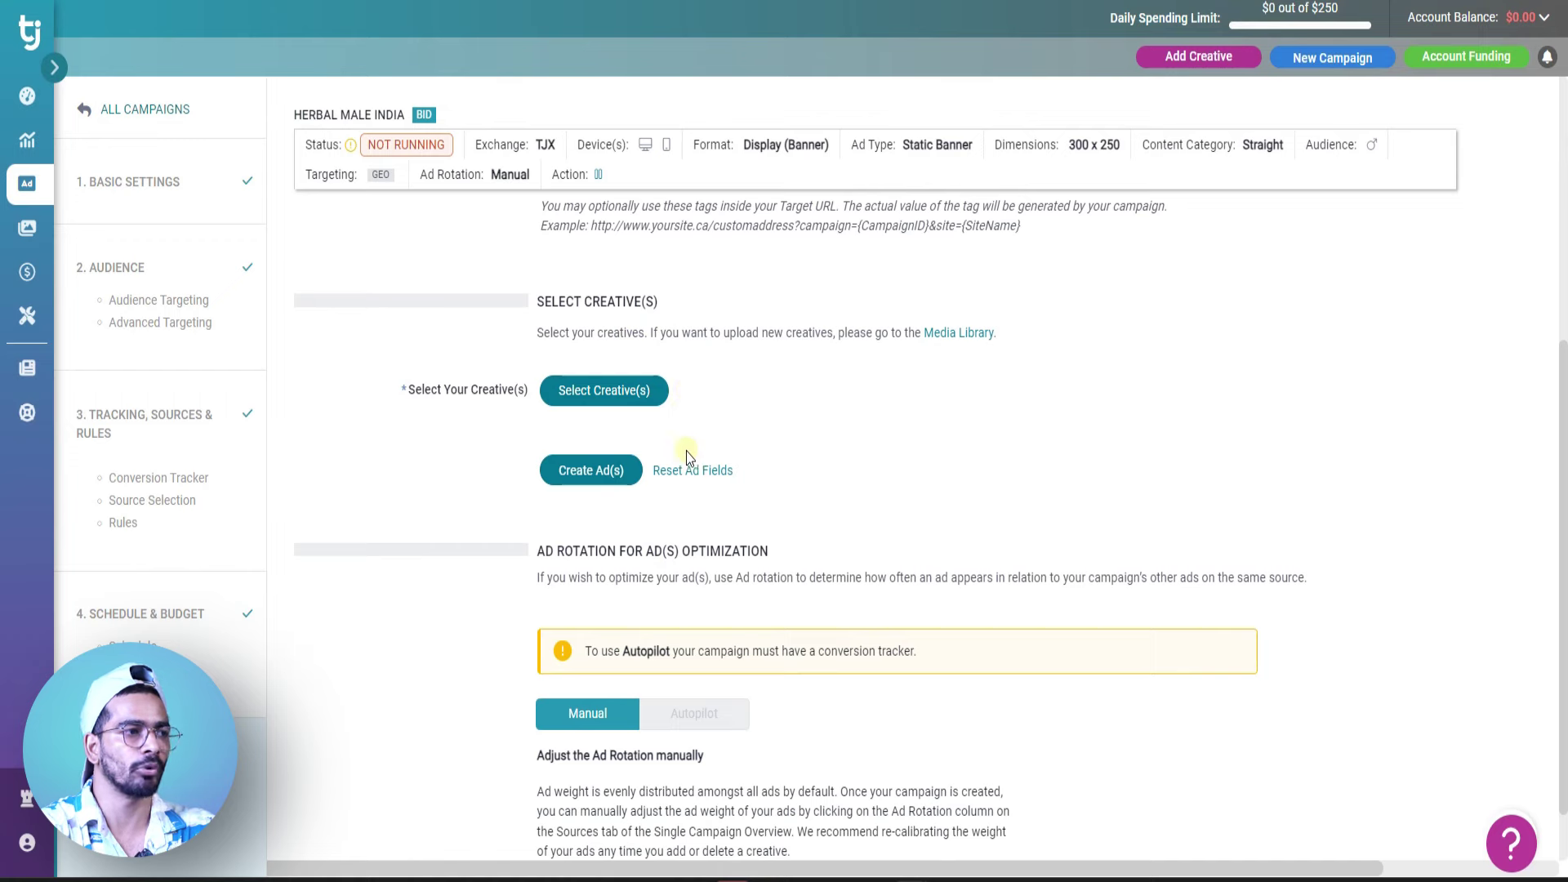
scroll(620, 470, down, 1)
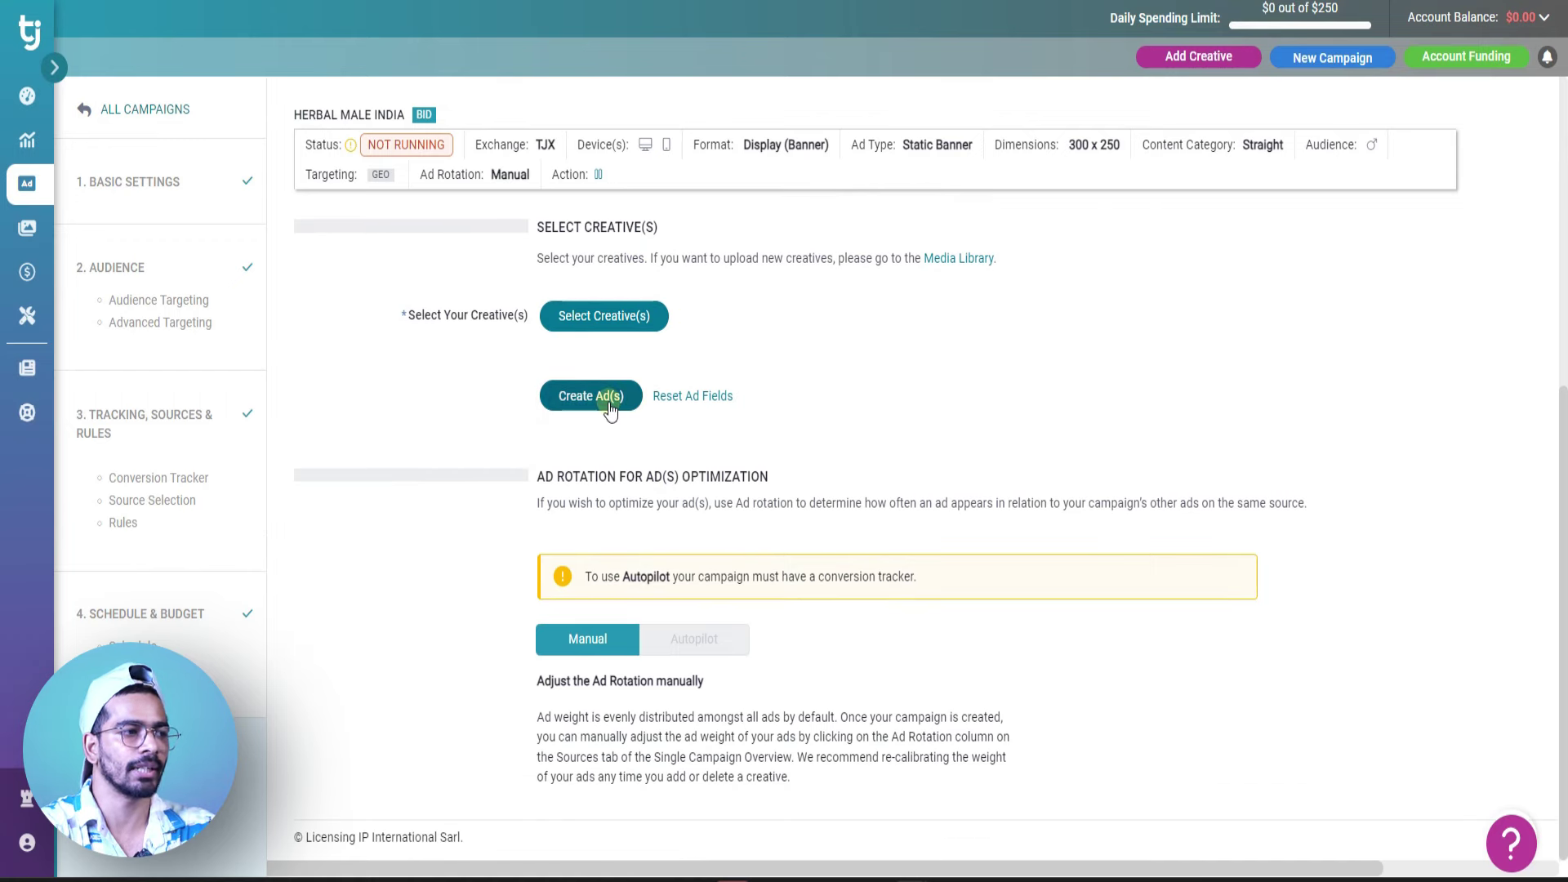
scroll(610, 408, up, 3)
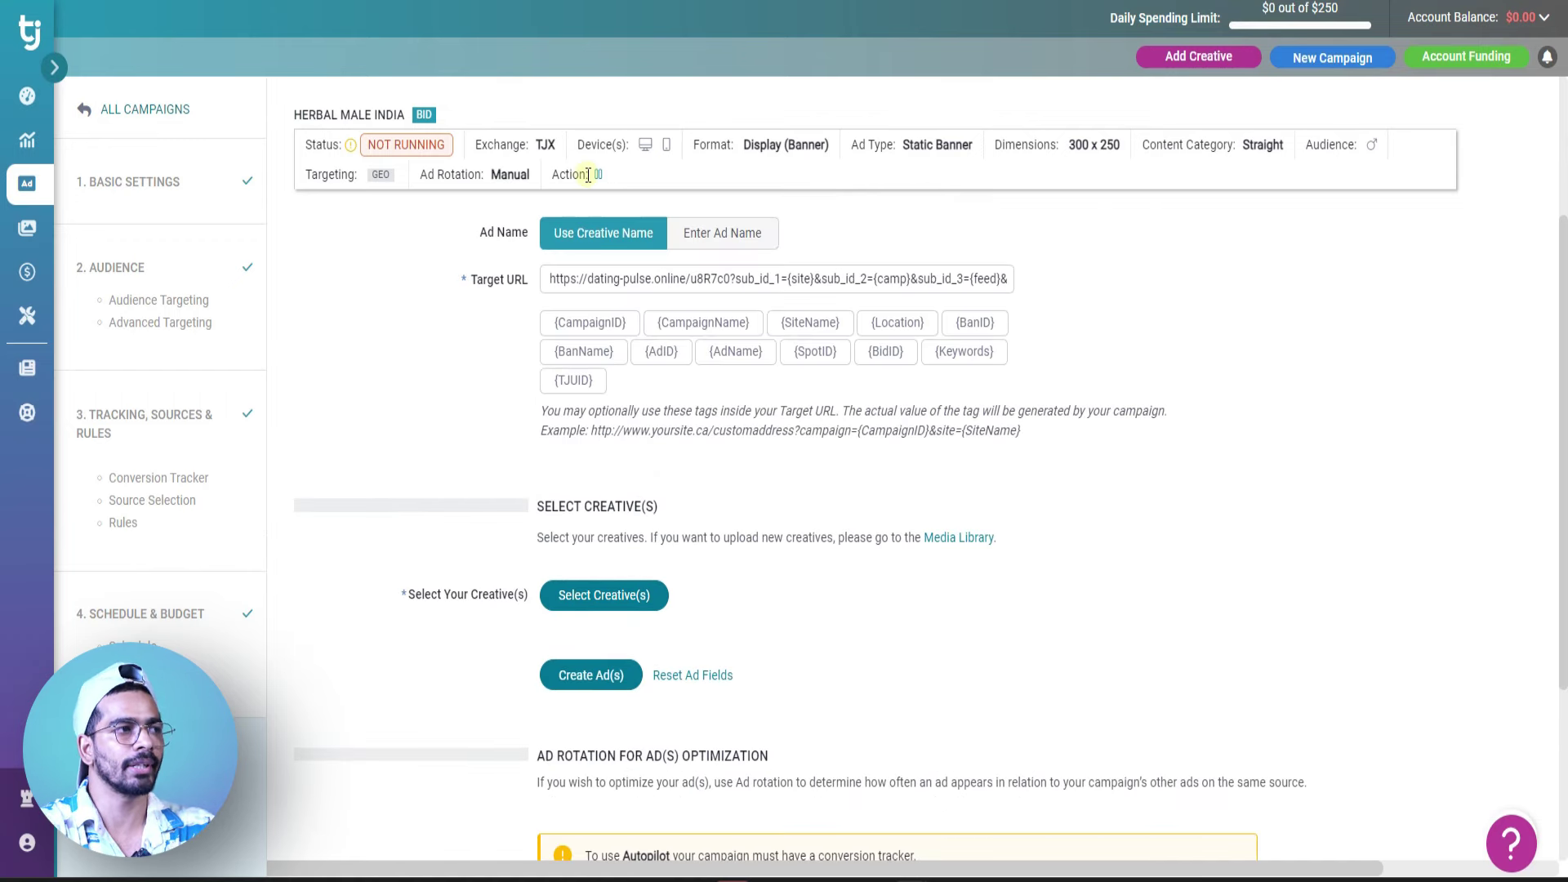
click(599, 175)
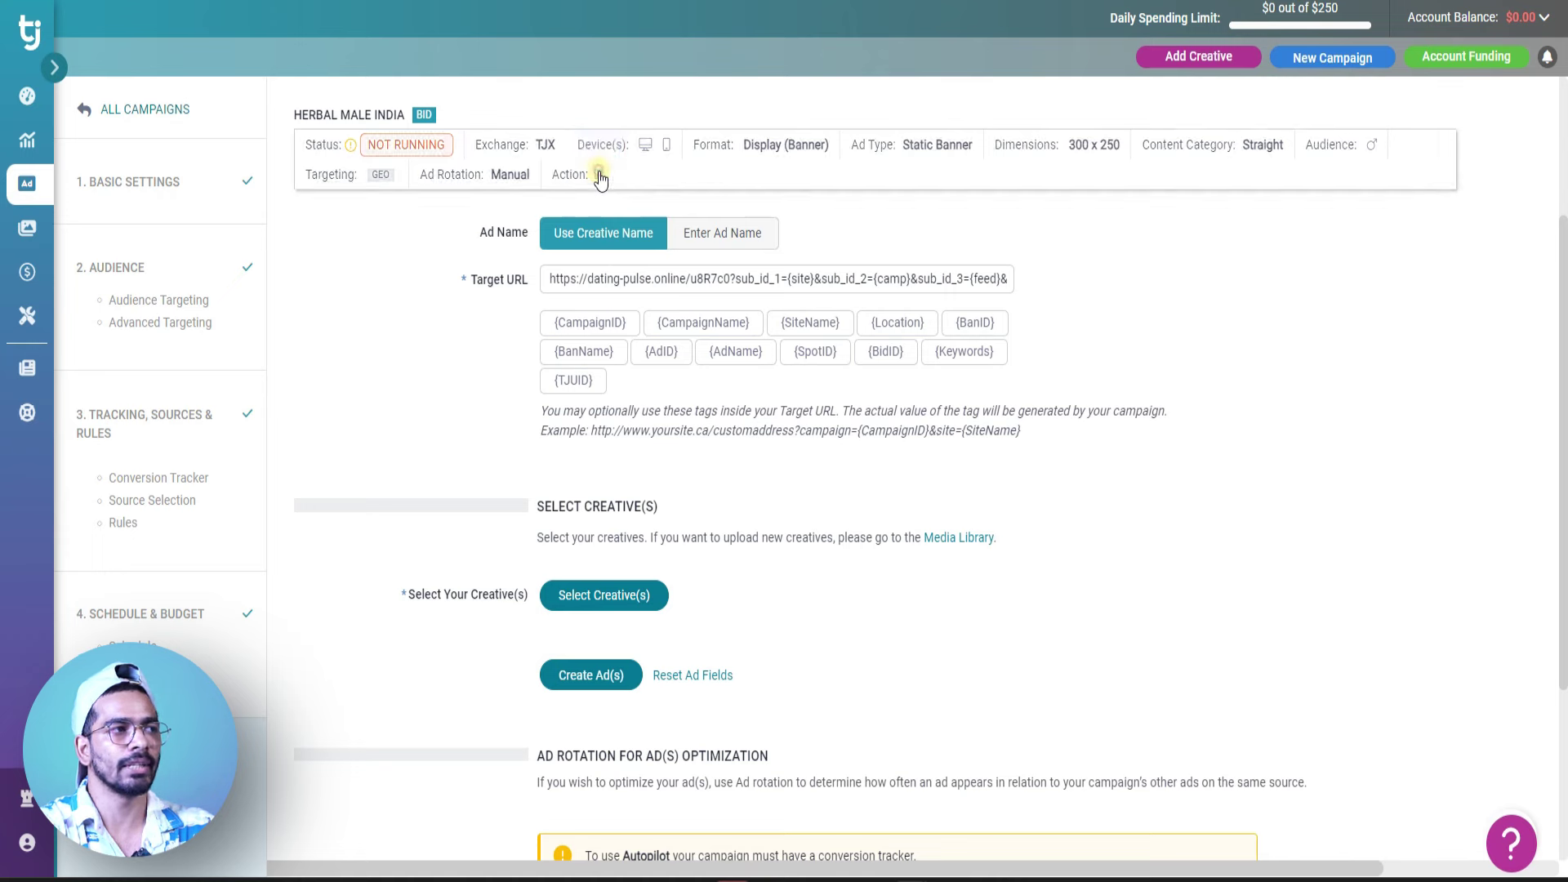